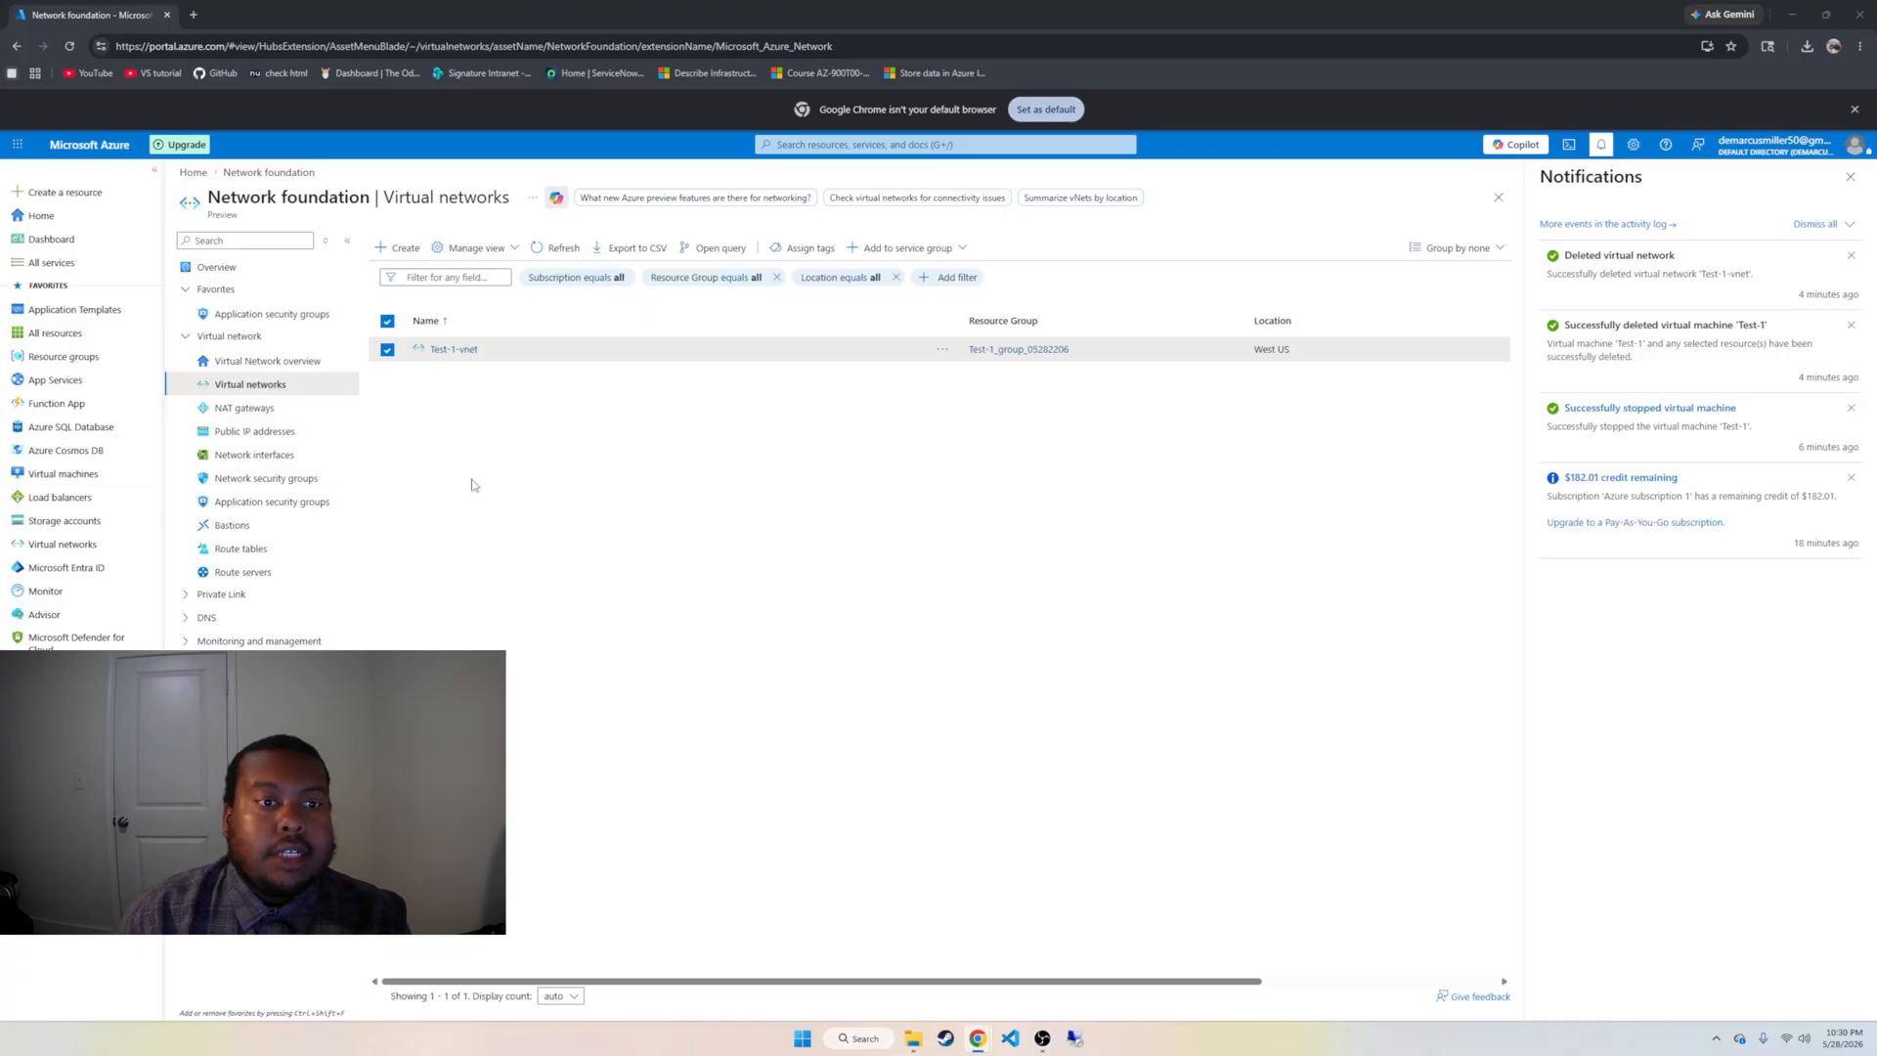
# Go to the Virtual machines service and start creating a new virtual machine
pyautogui.click(89, 143)
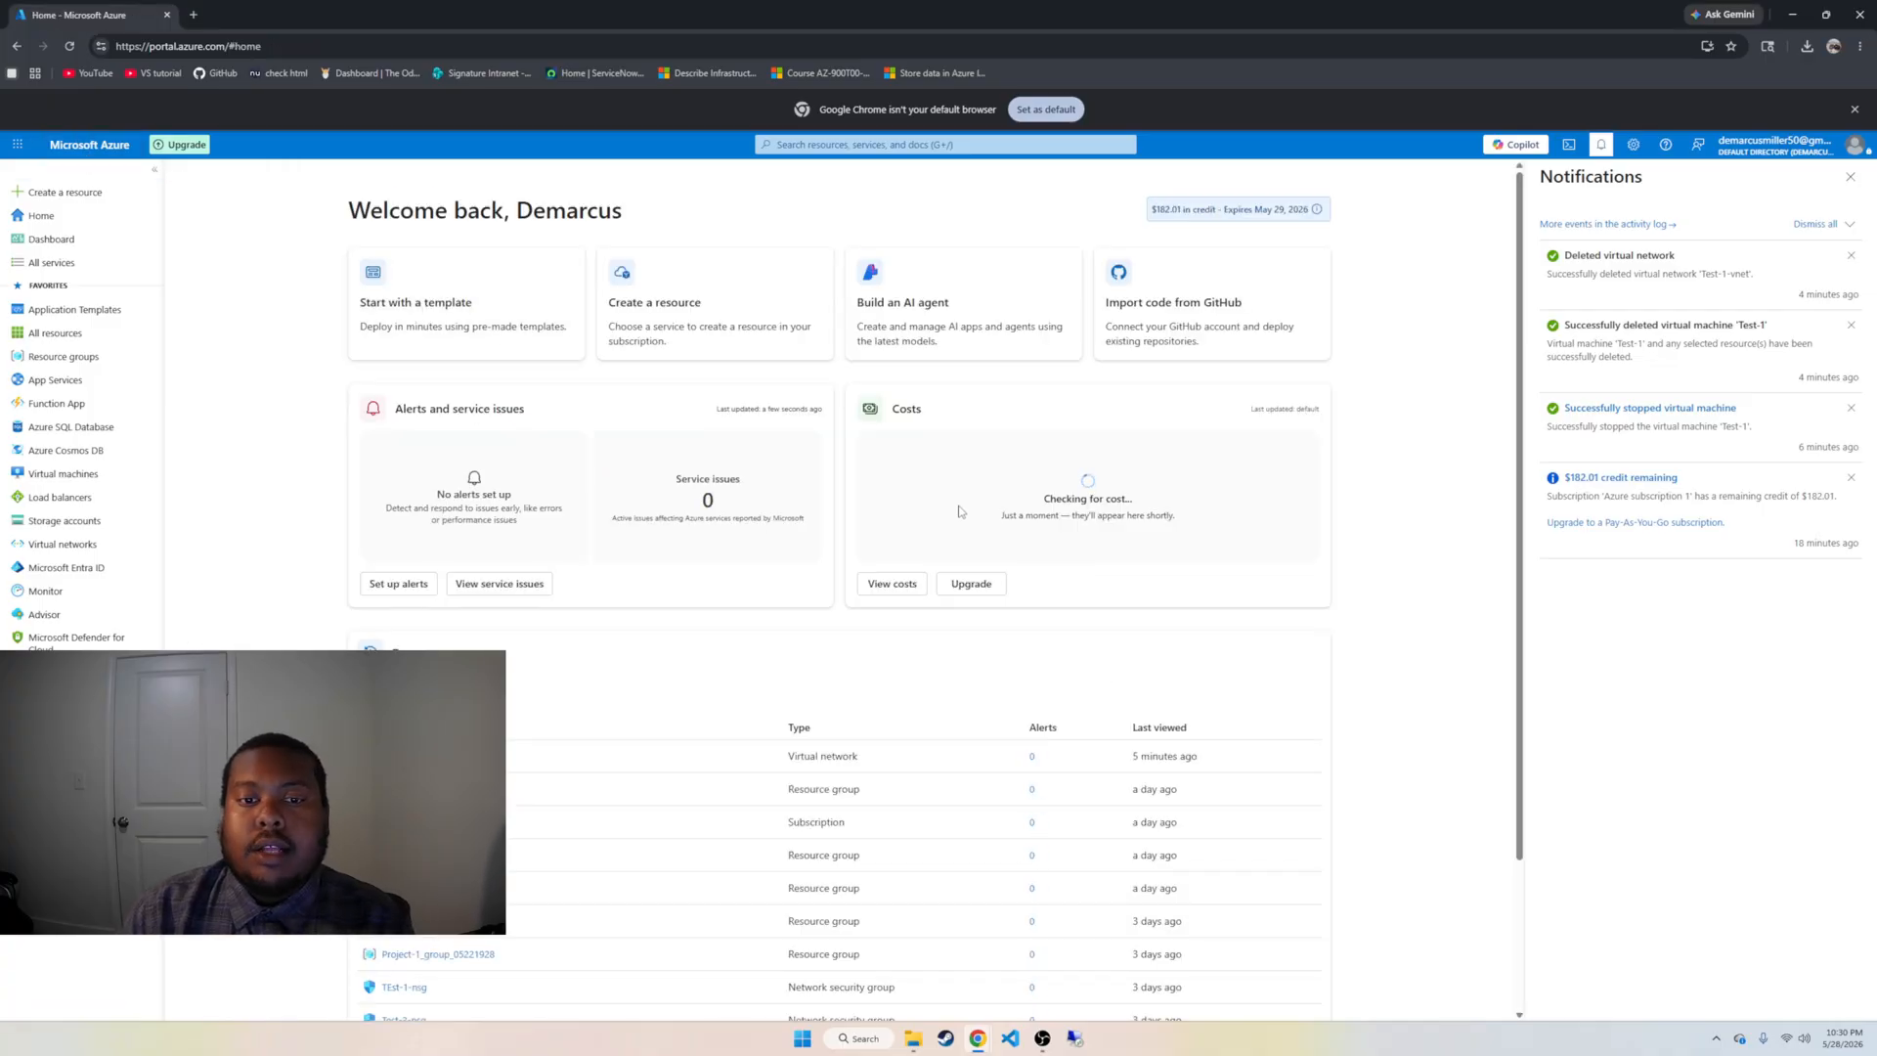
pyautogui.click(1850, 176)
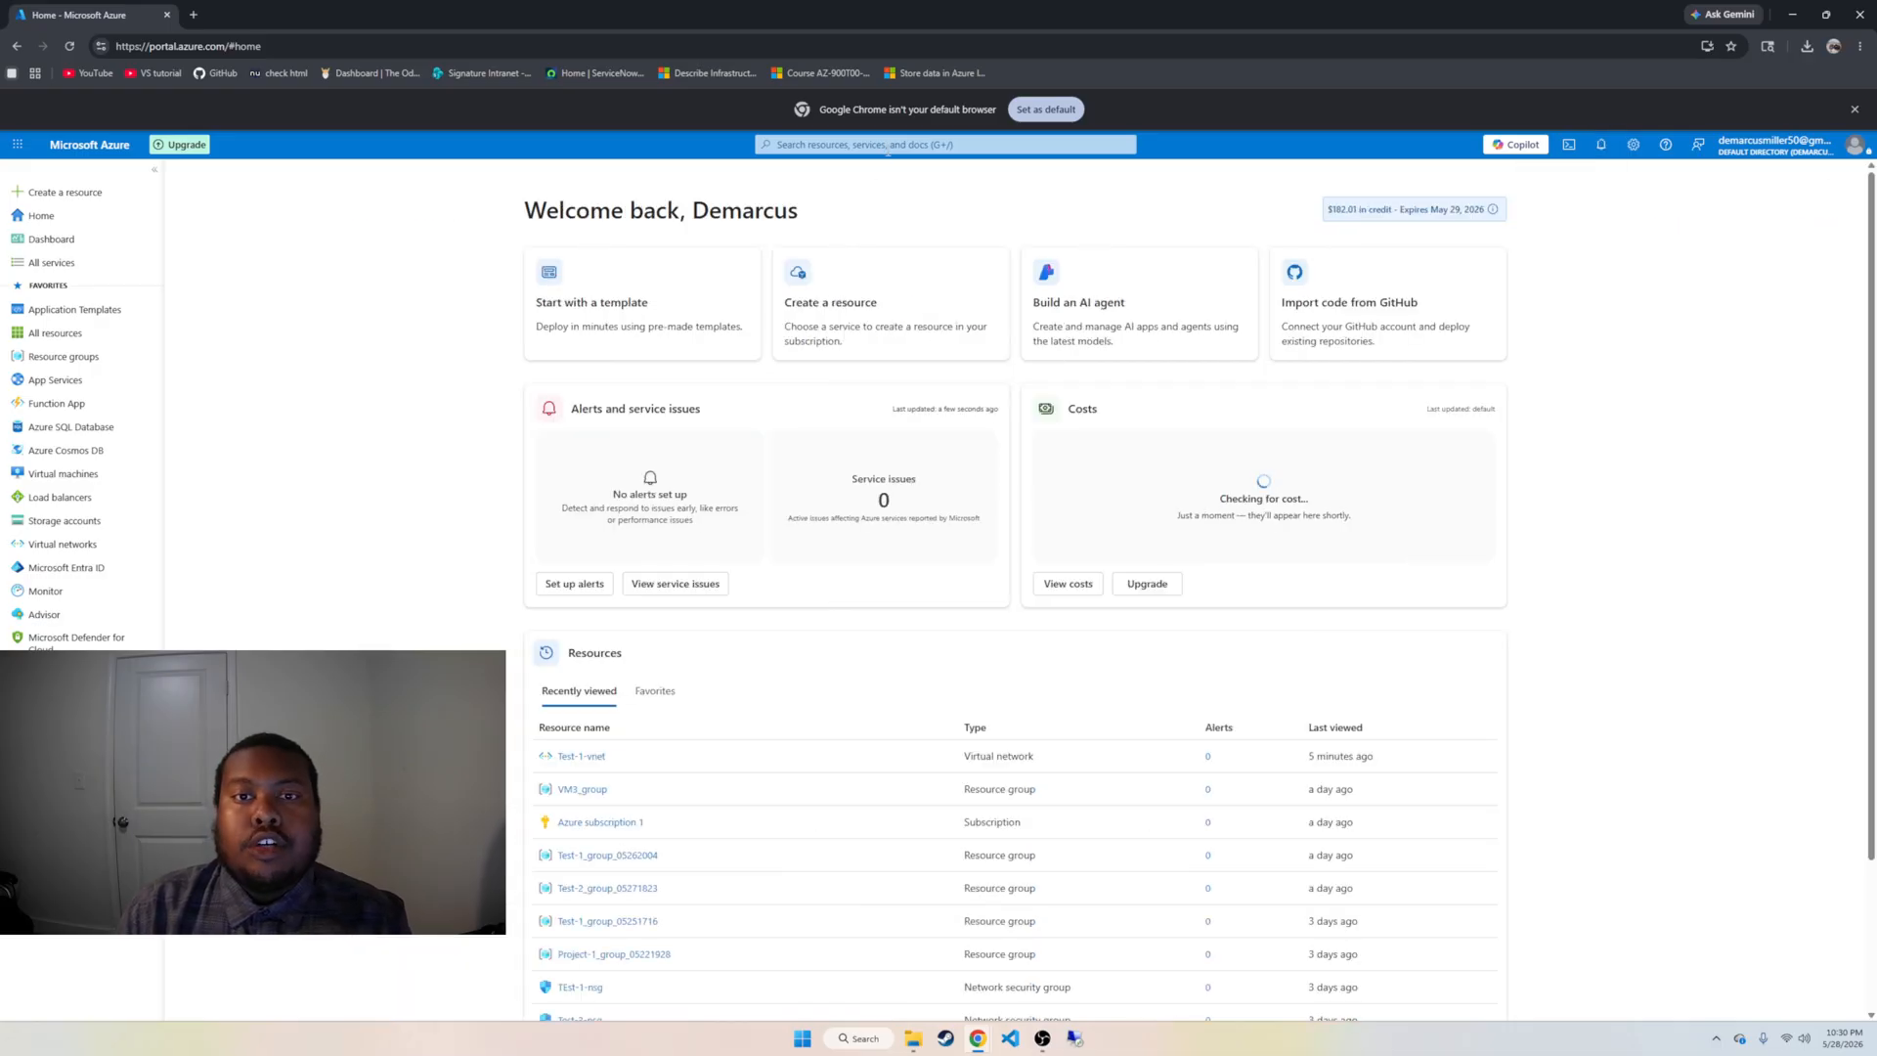
pyautogui.click(888, 147)
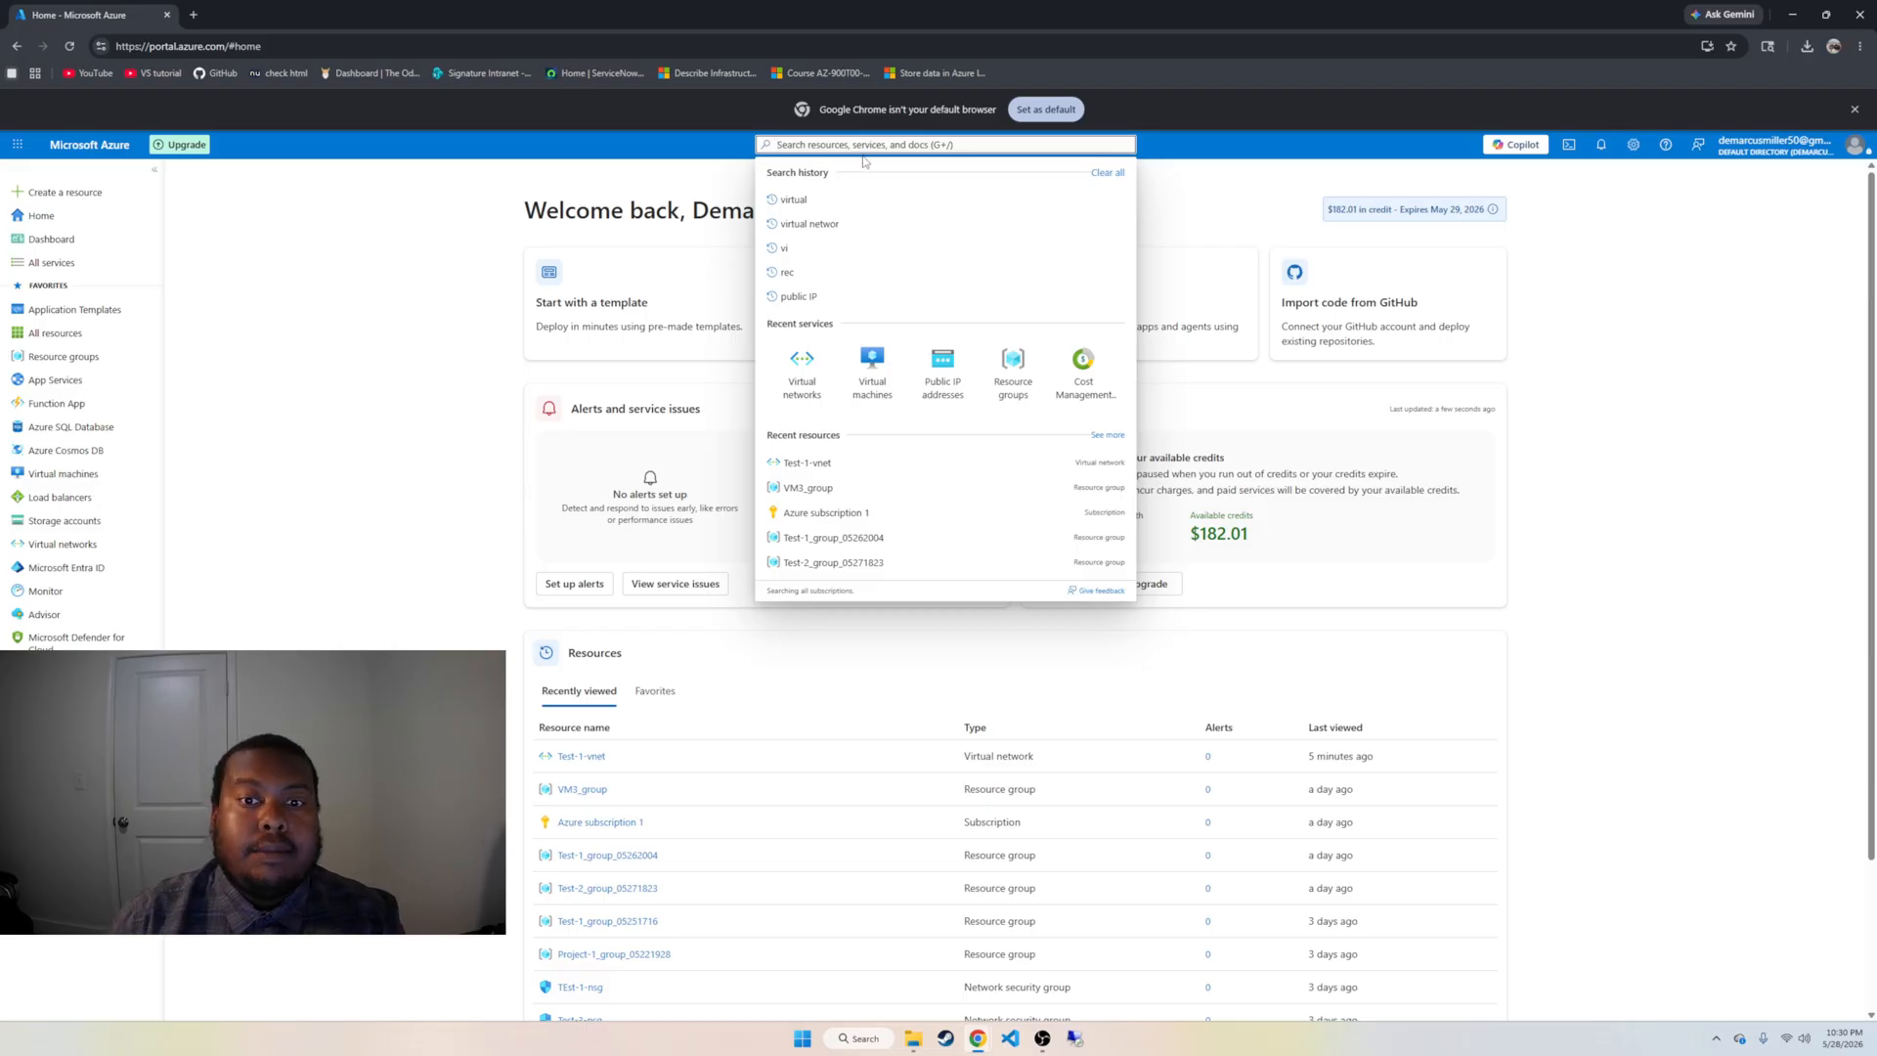
pyautogui.click(865, 364)
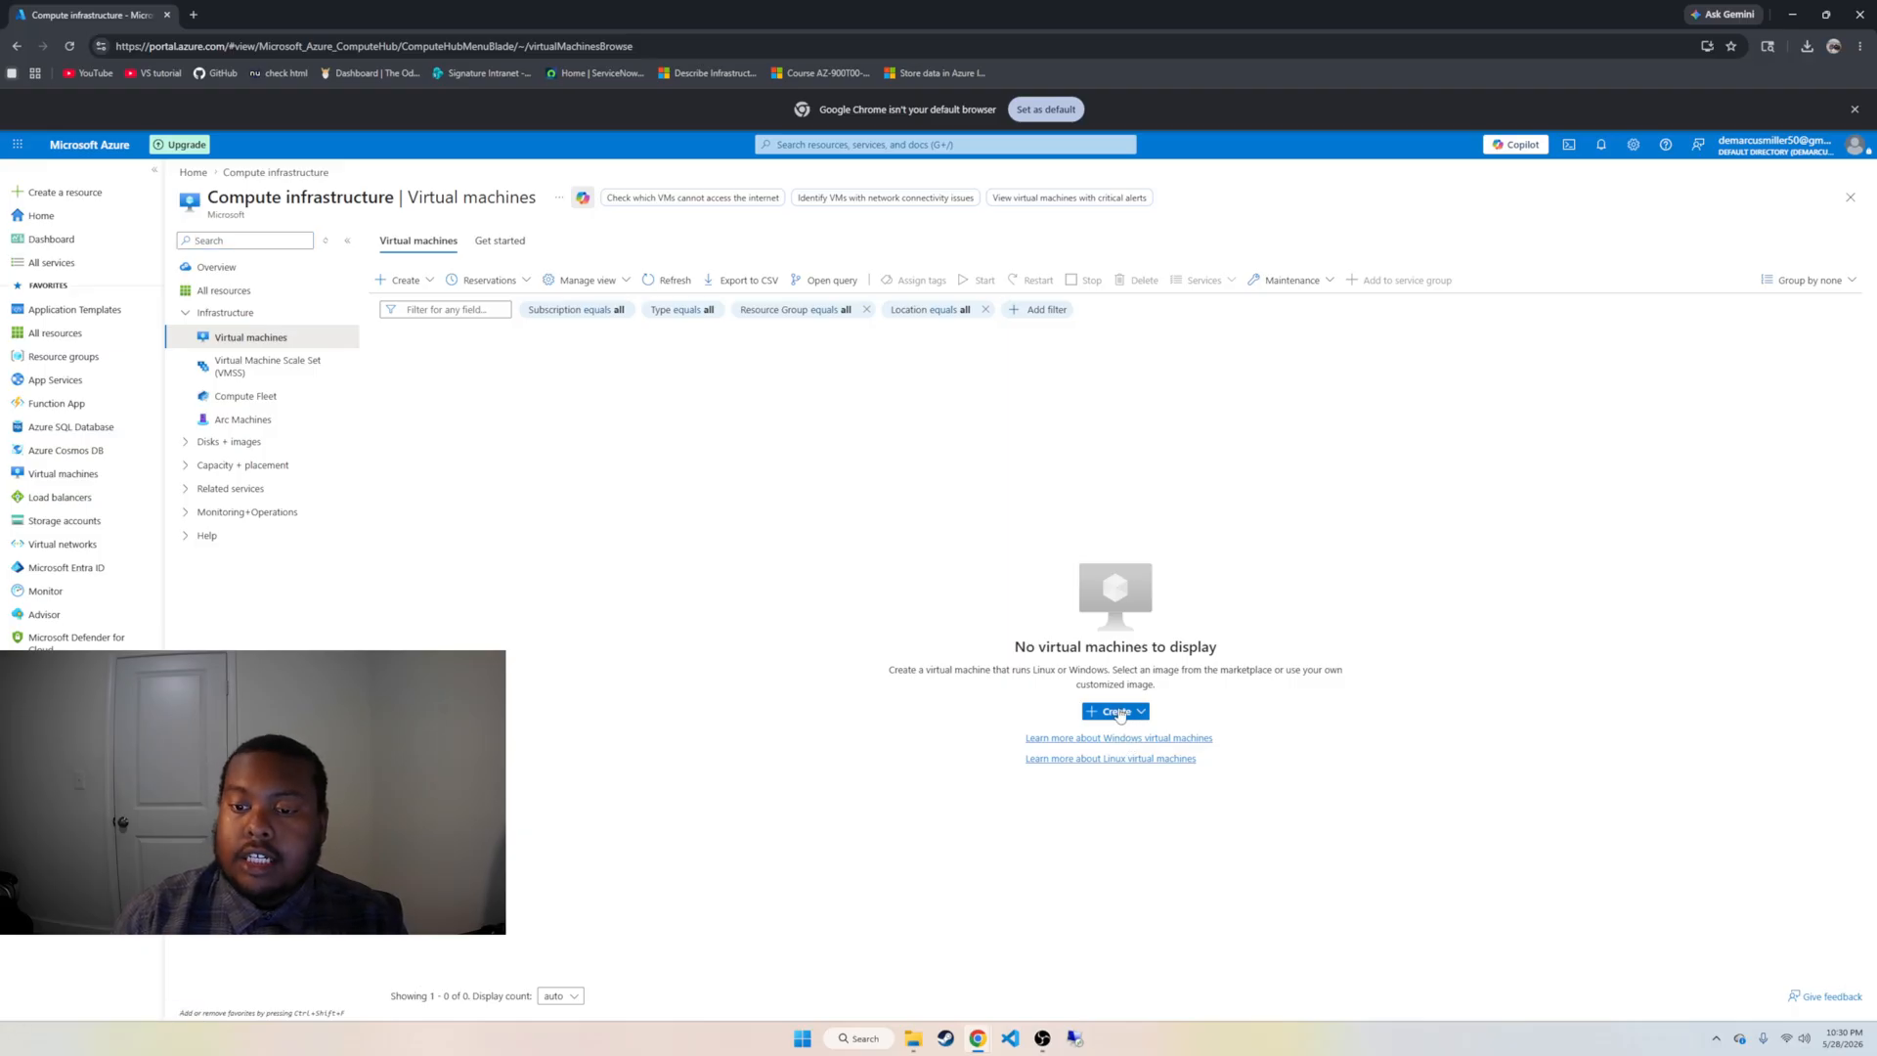
pyautogui.click(1119, 713)
pyautogui.click(1191, 423)
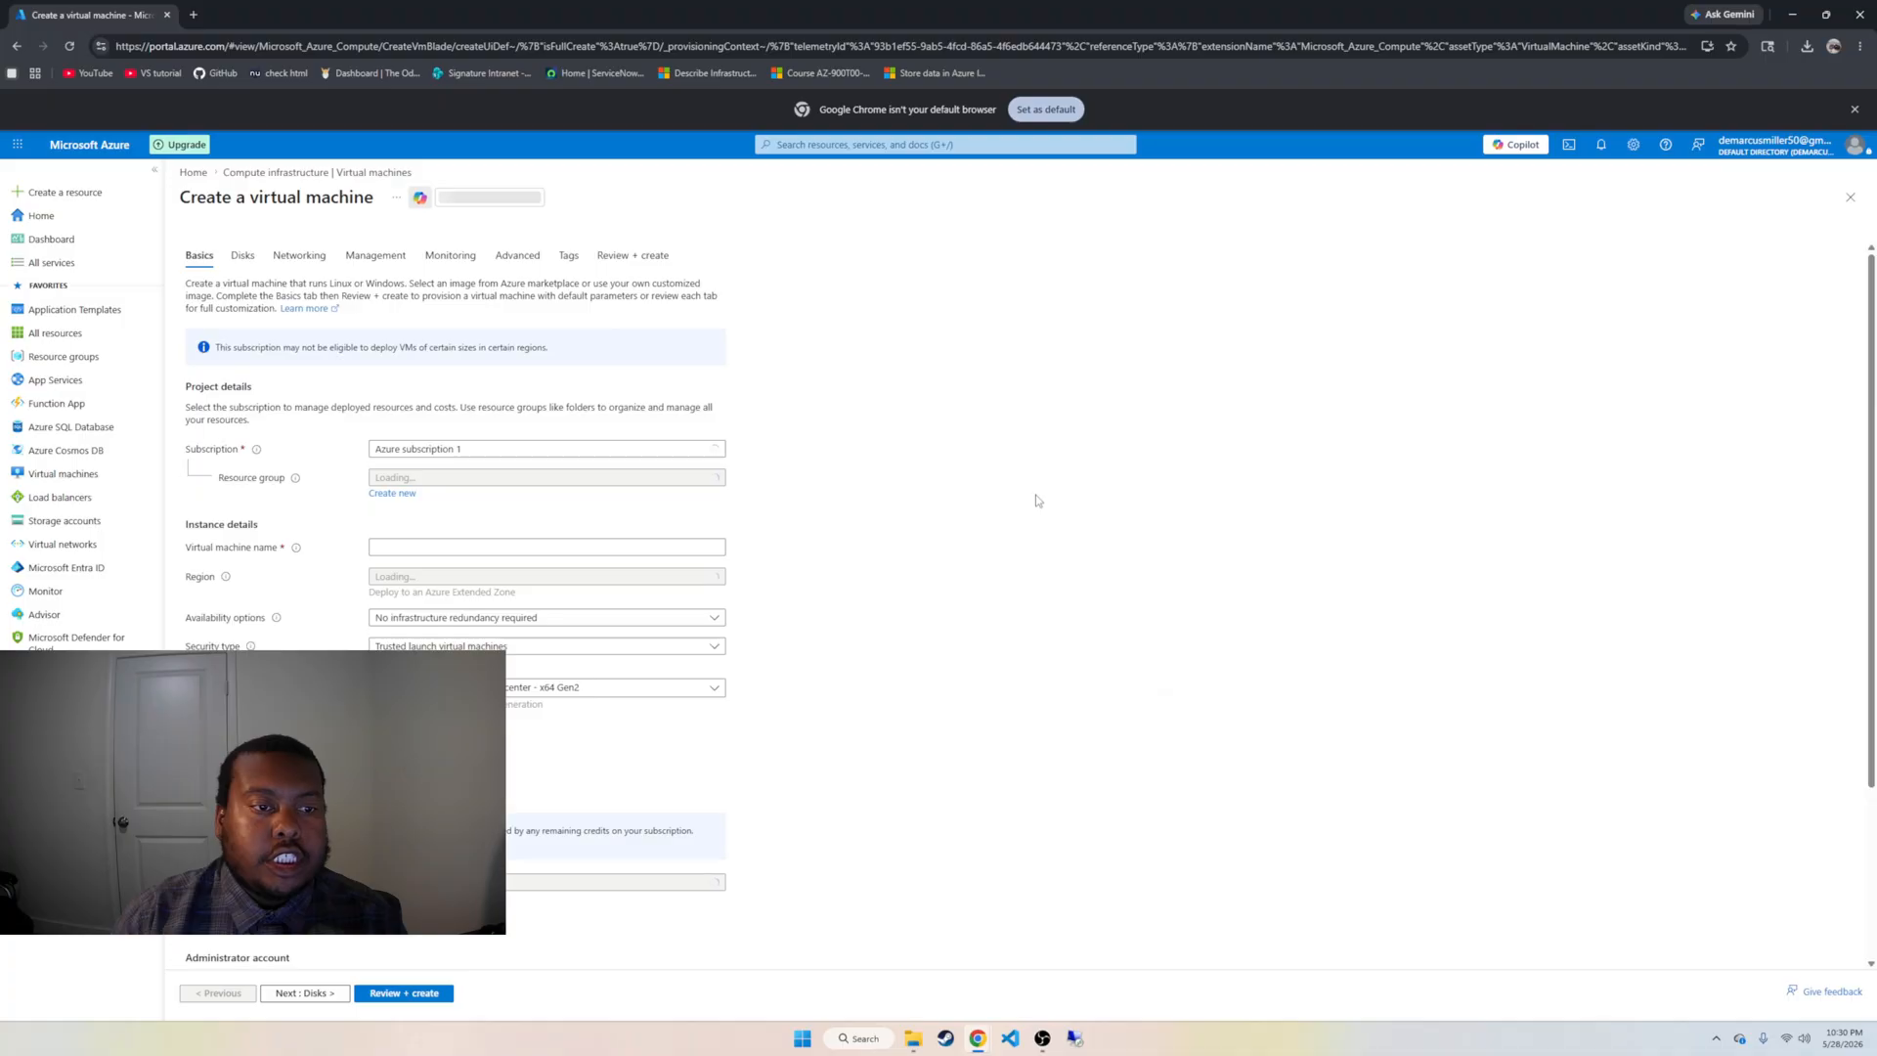
# Name the virtual machine Test-1 and check the available sizes, keeping Standard_D2als_v6 with 2 vcpus and 4 GiB memory
pyautogui.click(597, 545)
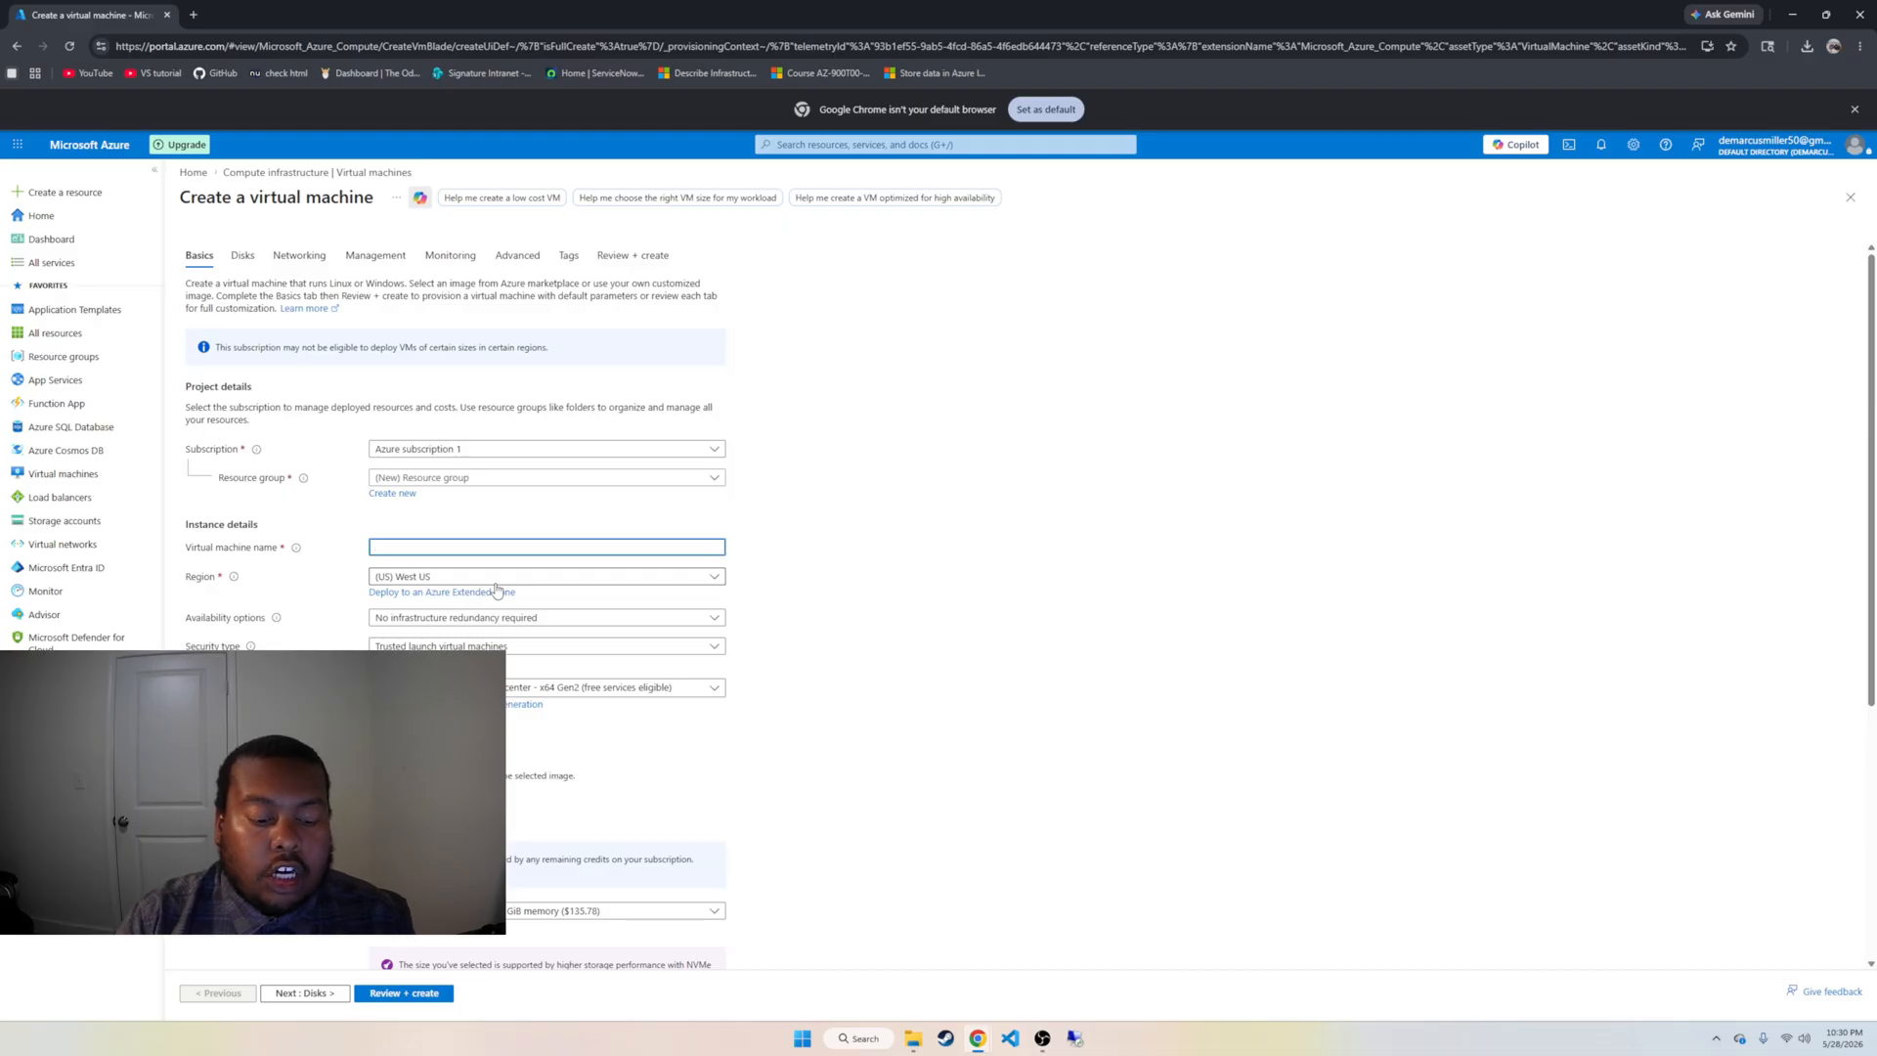
pyautogui.write('Test-1')
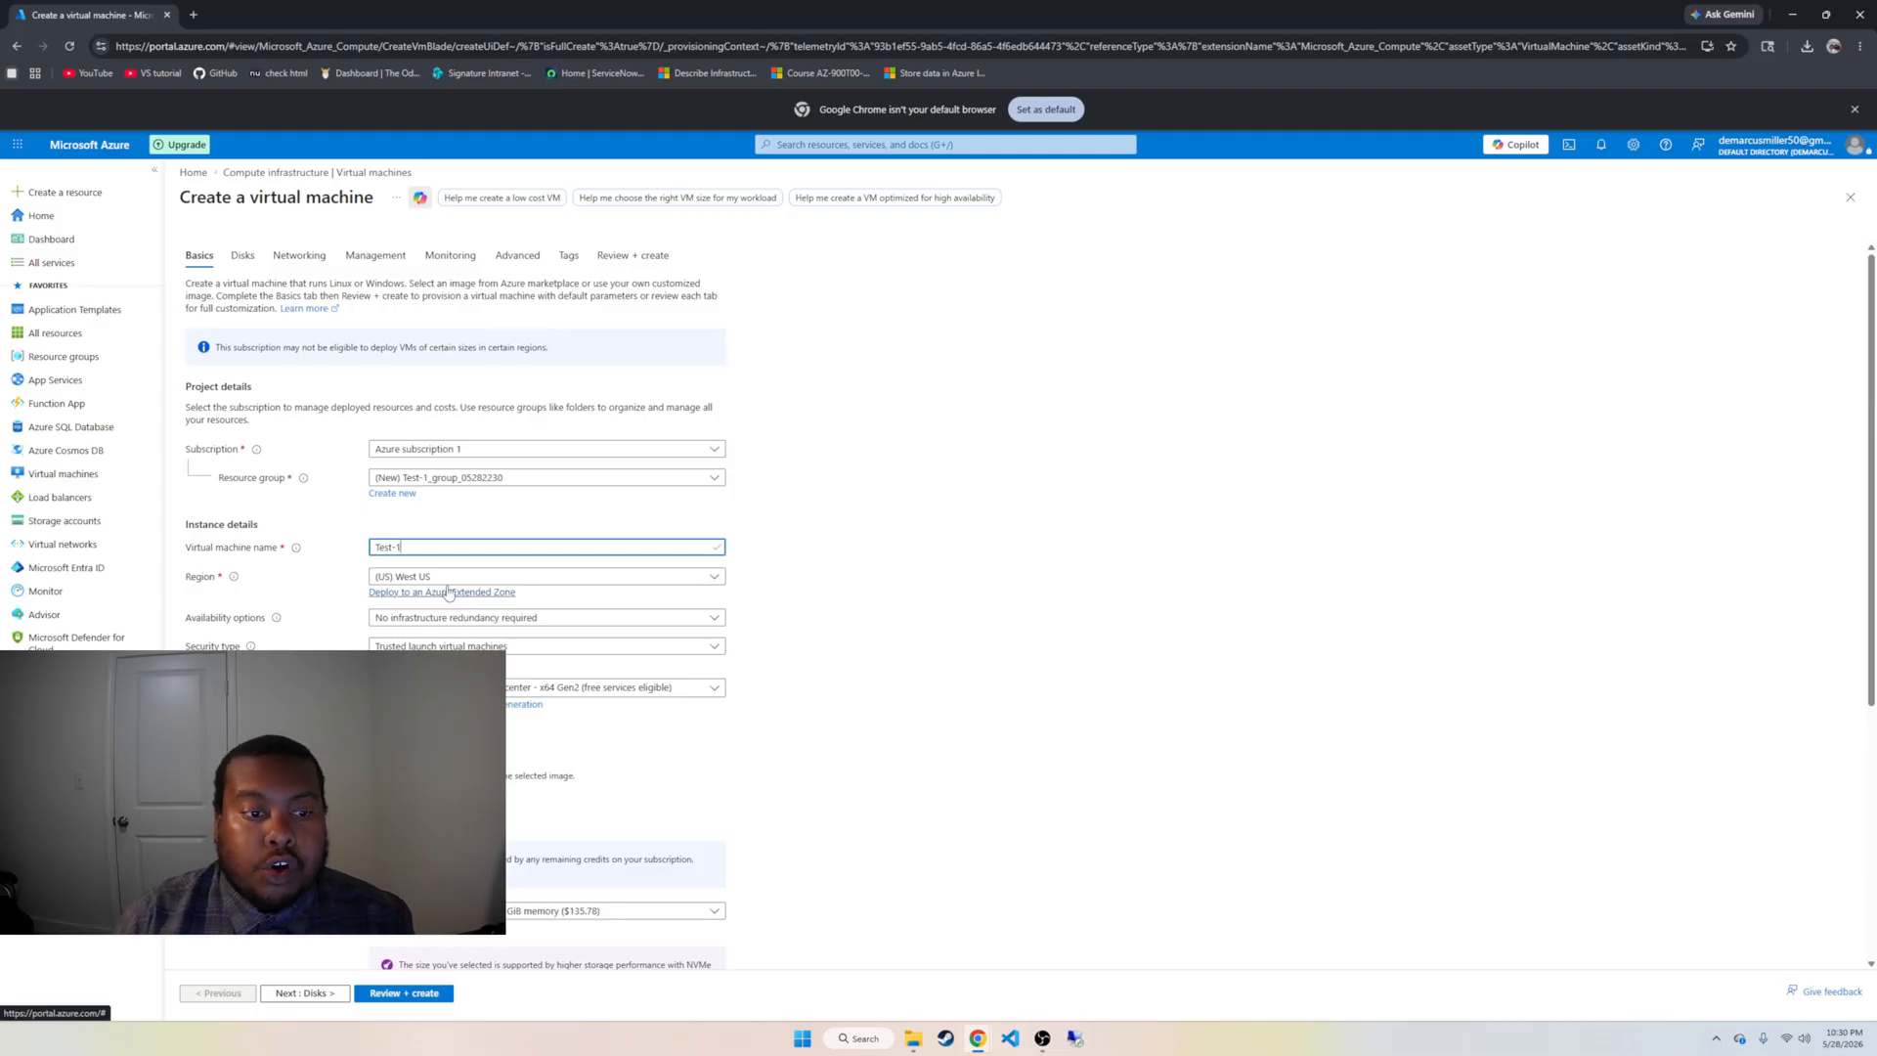
pyautogui.scroll(-1, 463, 592)
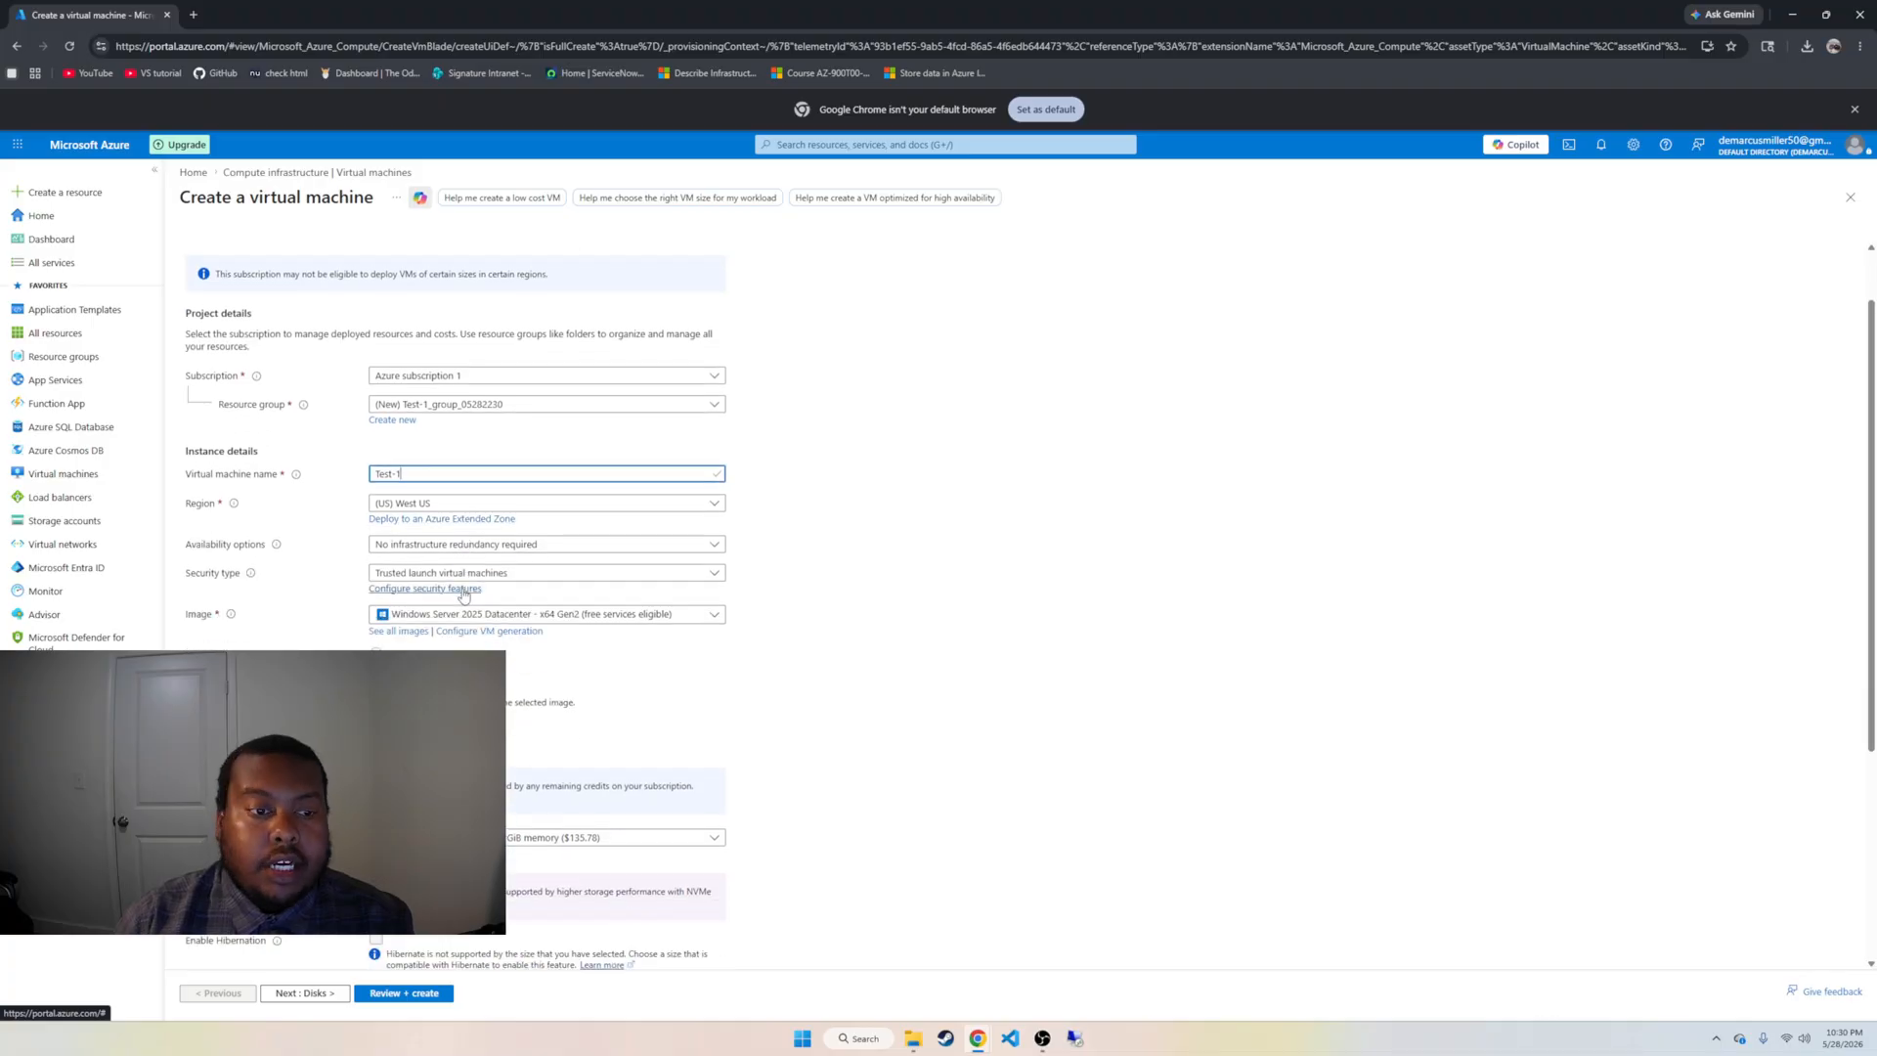
pyautogui.scroll(-2, 463, 594)
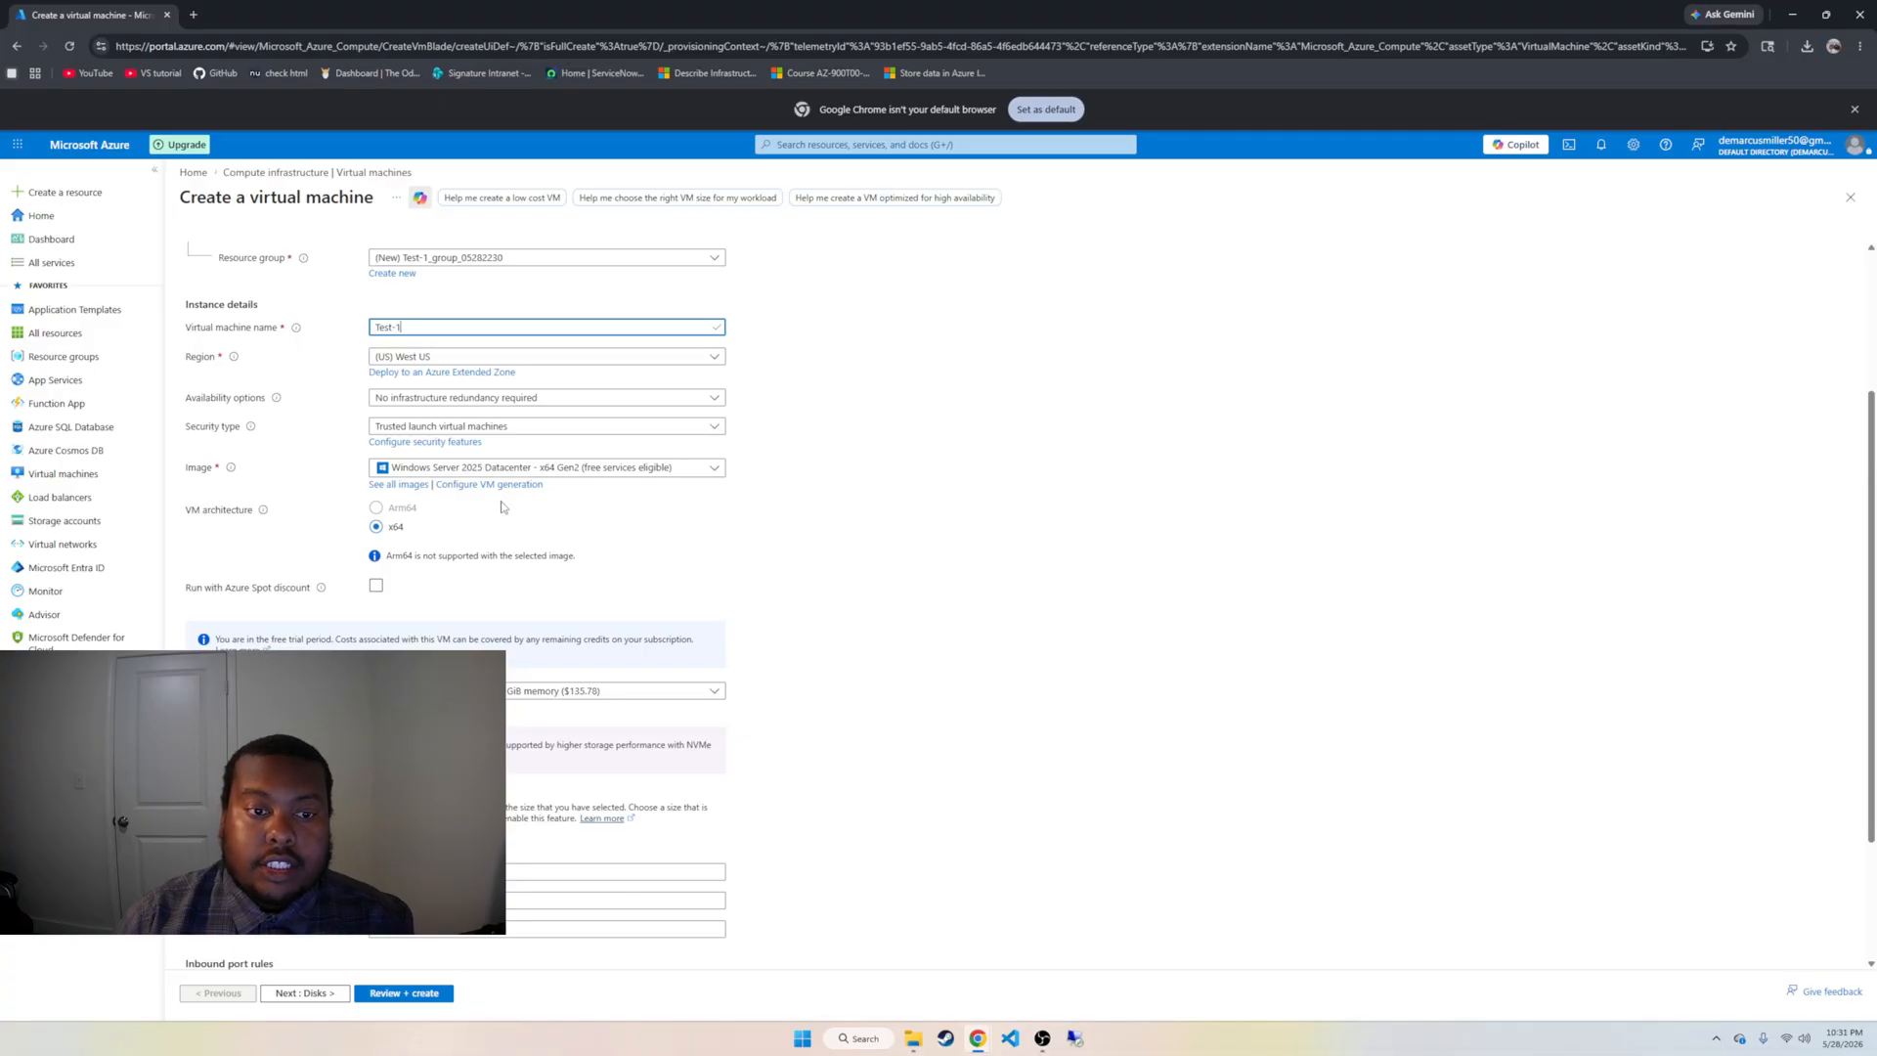
pyautogui.scroll(-2, 499, 510)
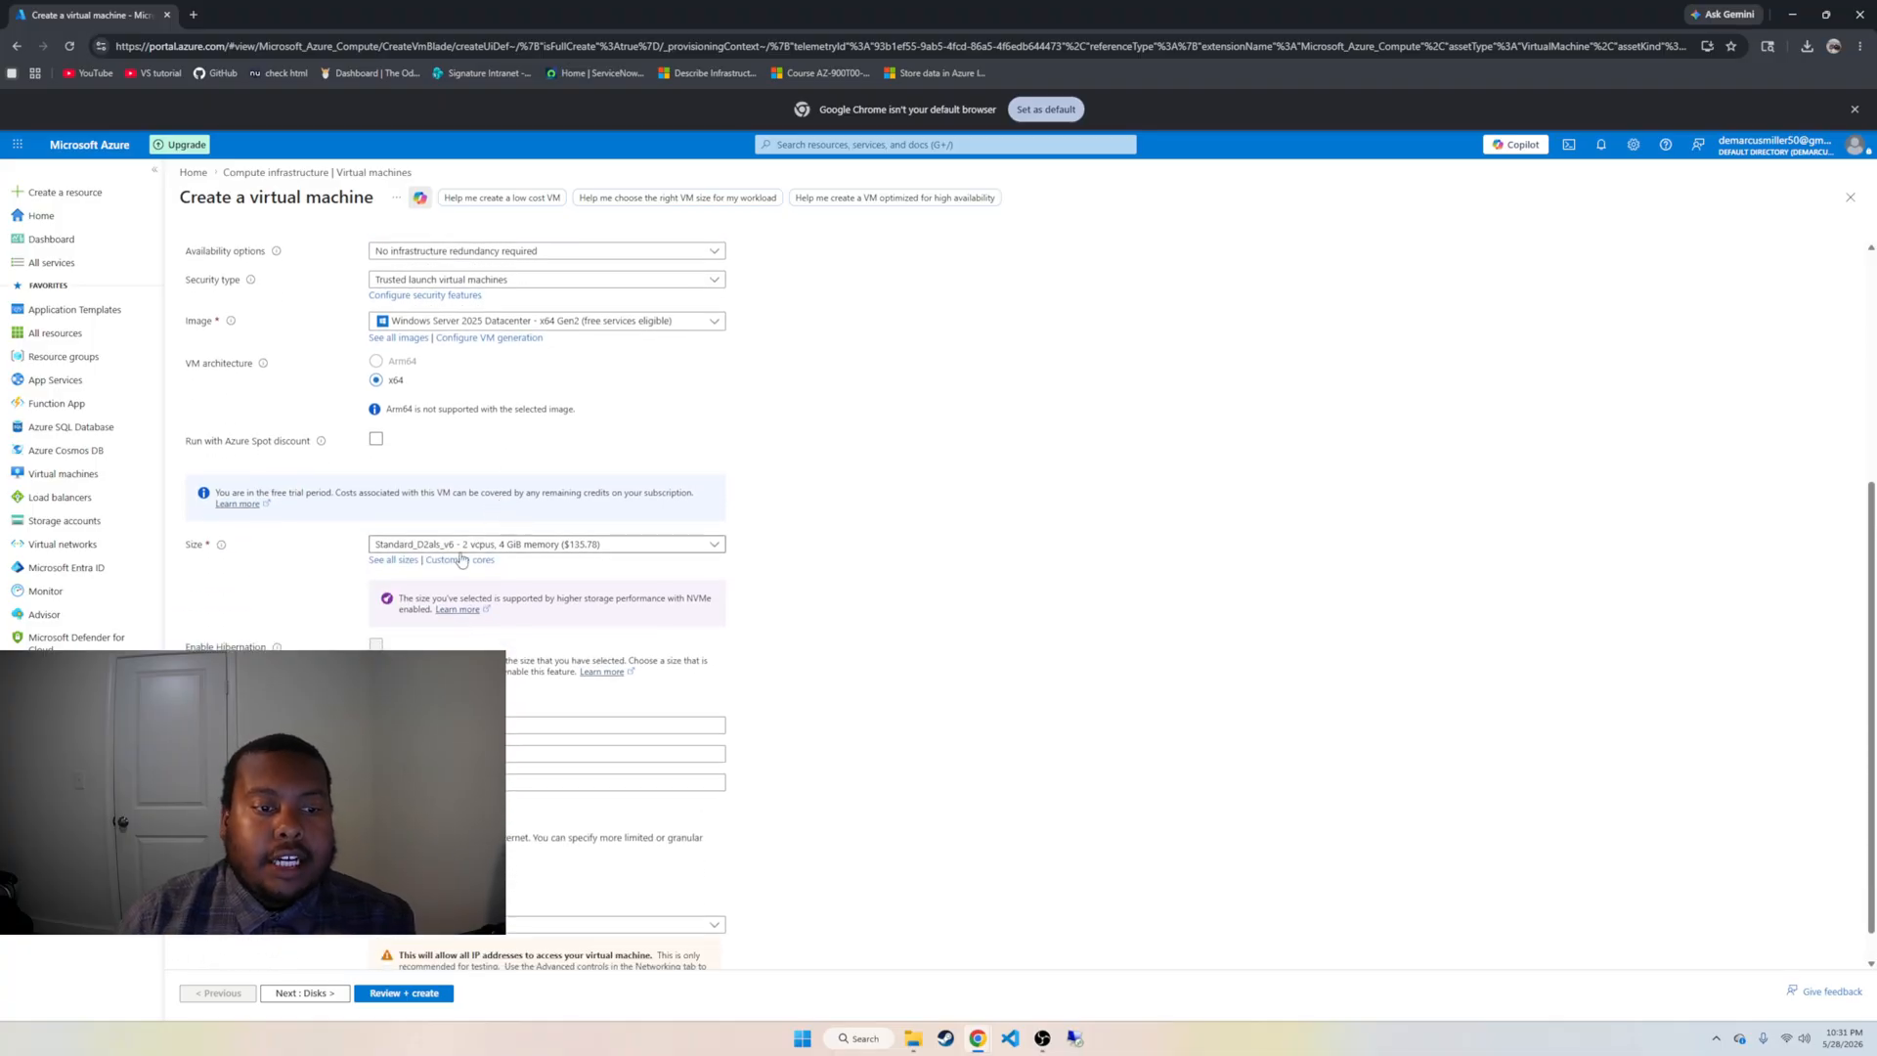
pyautogui.click(619, 549)
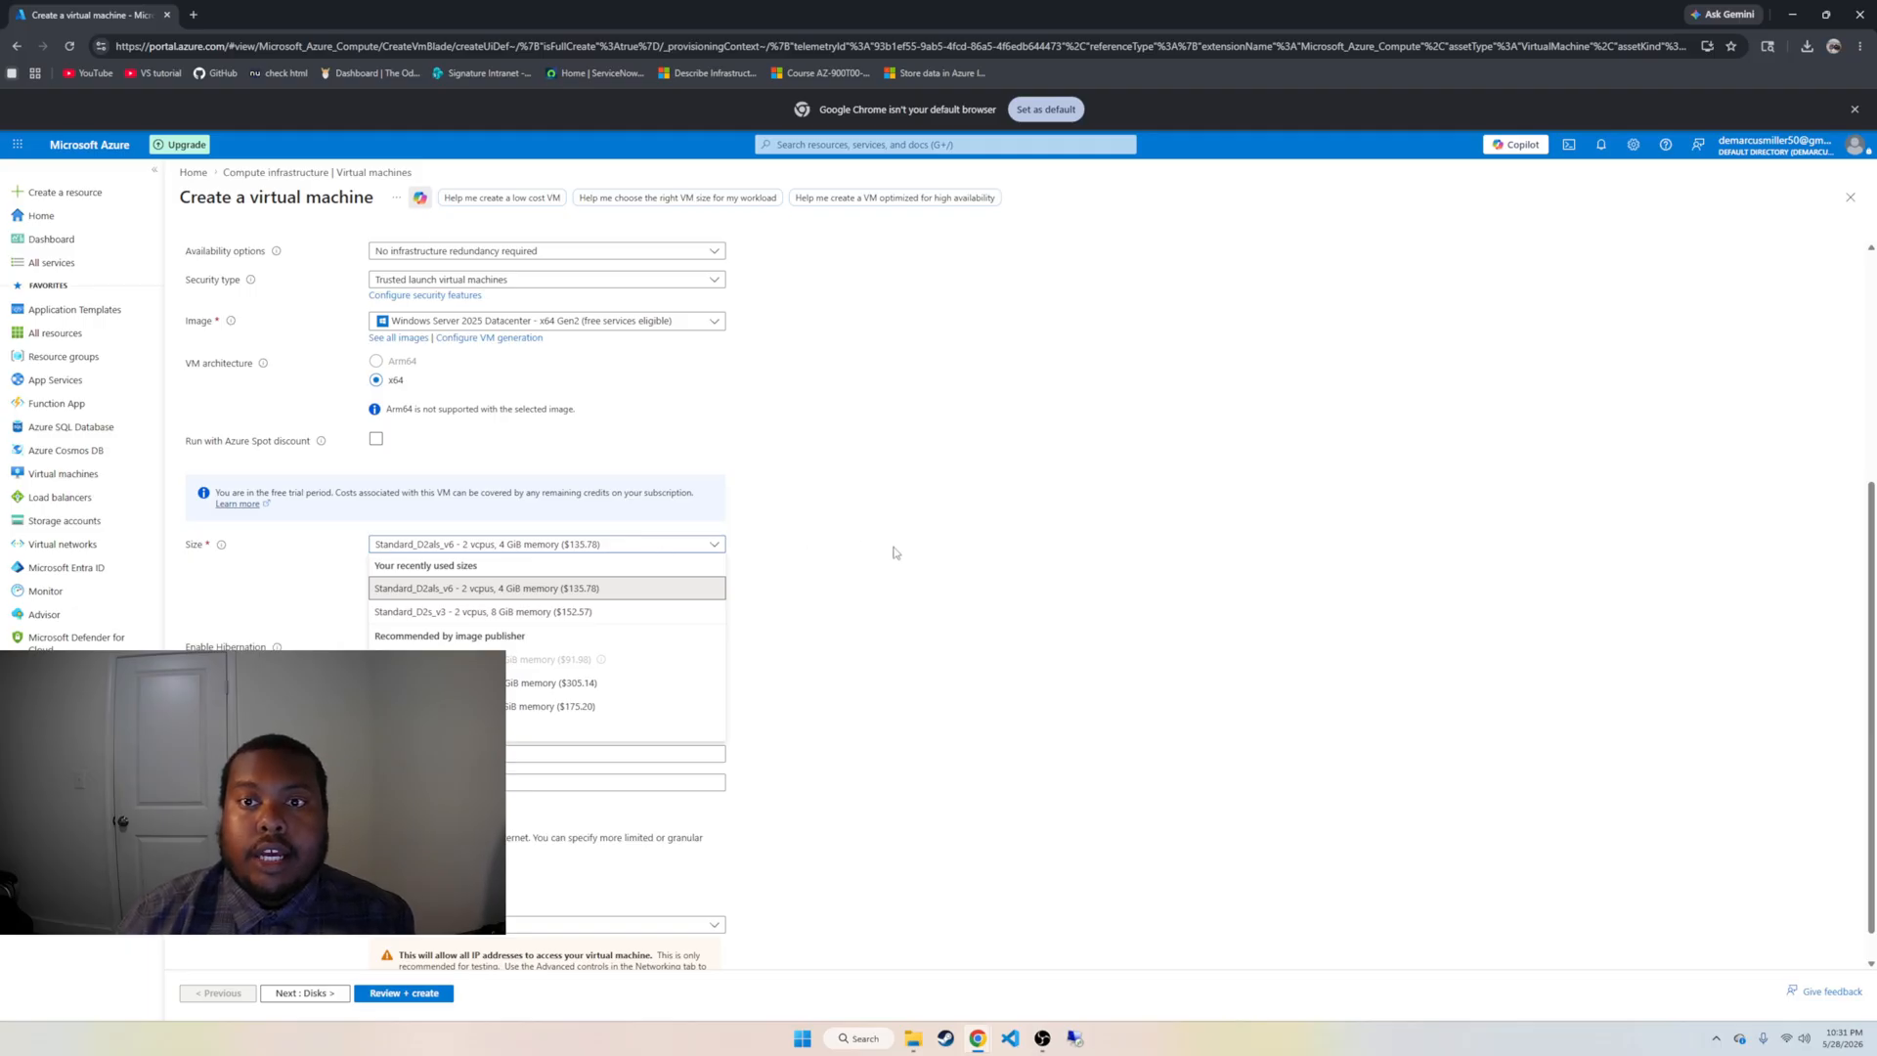
pyautogui.click(659, 543)
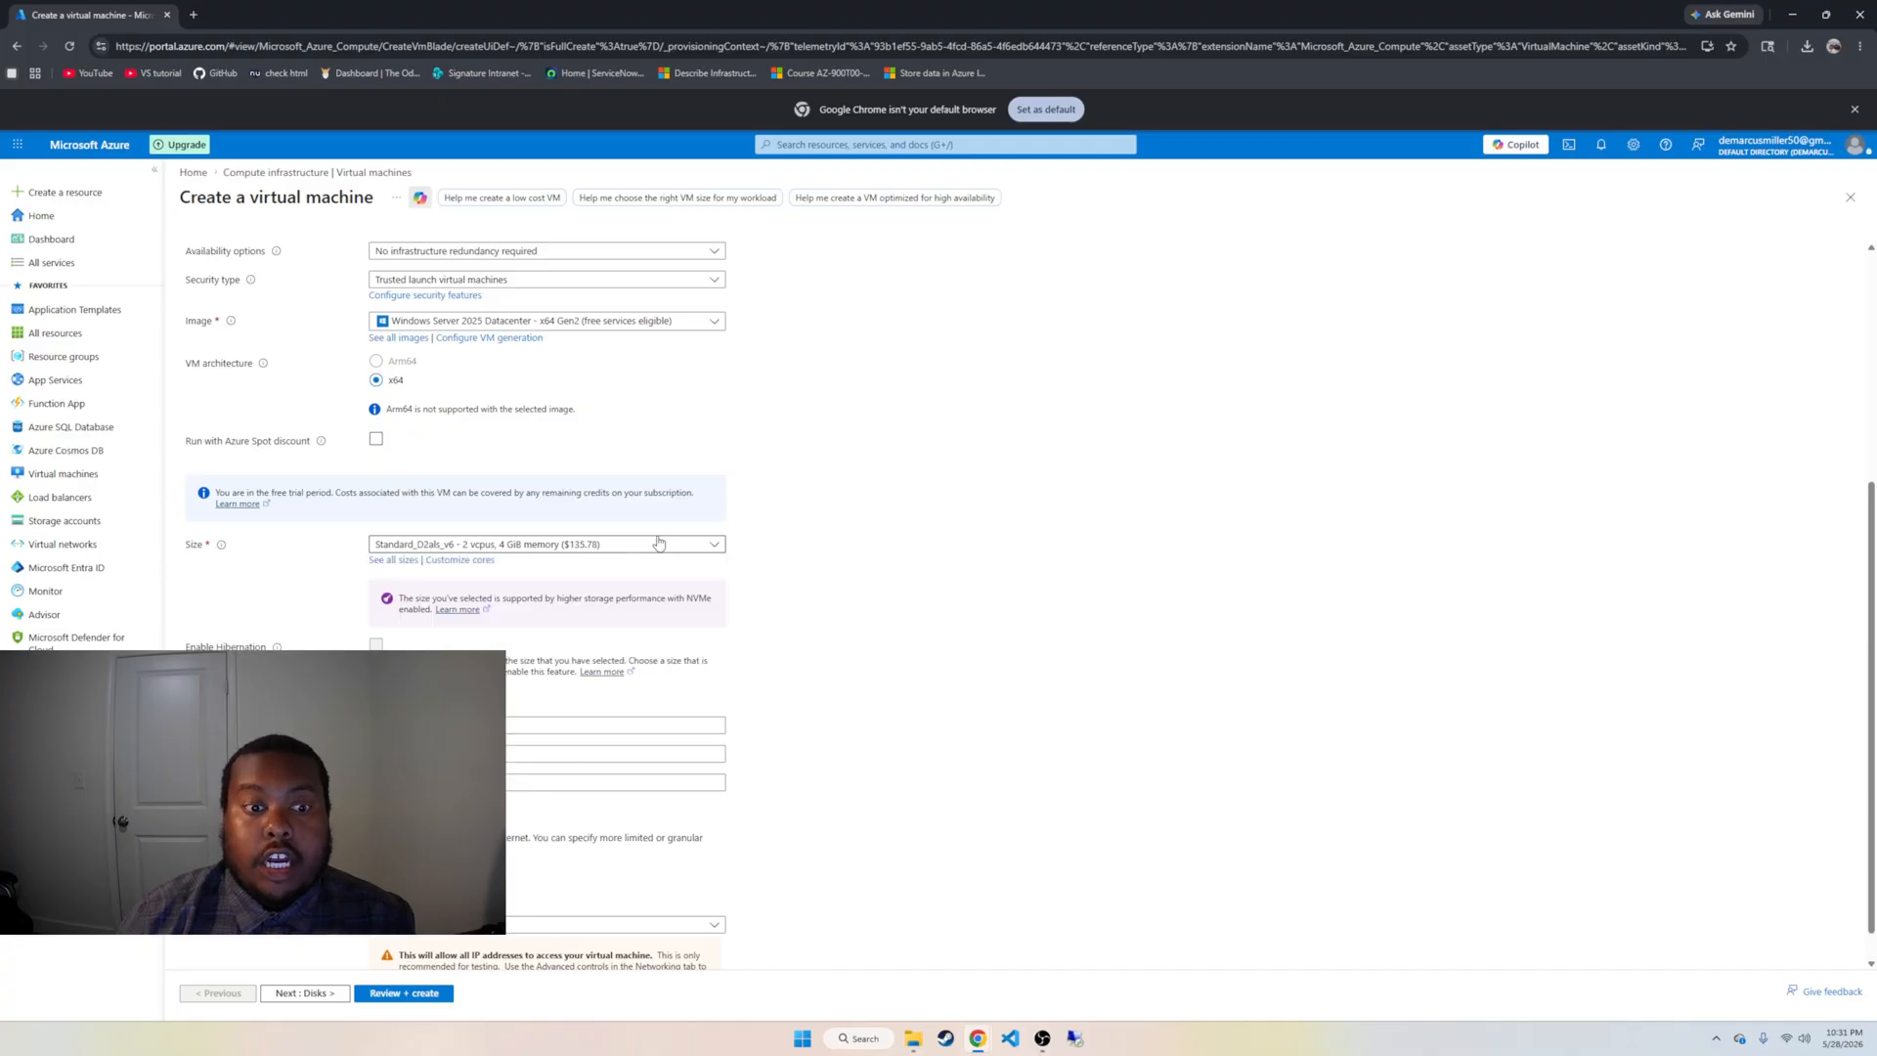
# Set the administrator username to Test-1, then enter and confirm the administrator account password
pyautogui.click(531, 722)
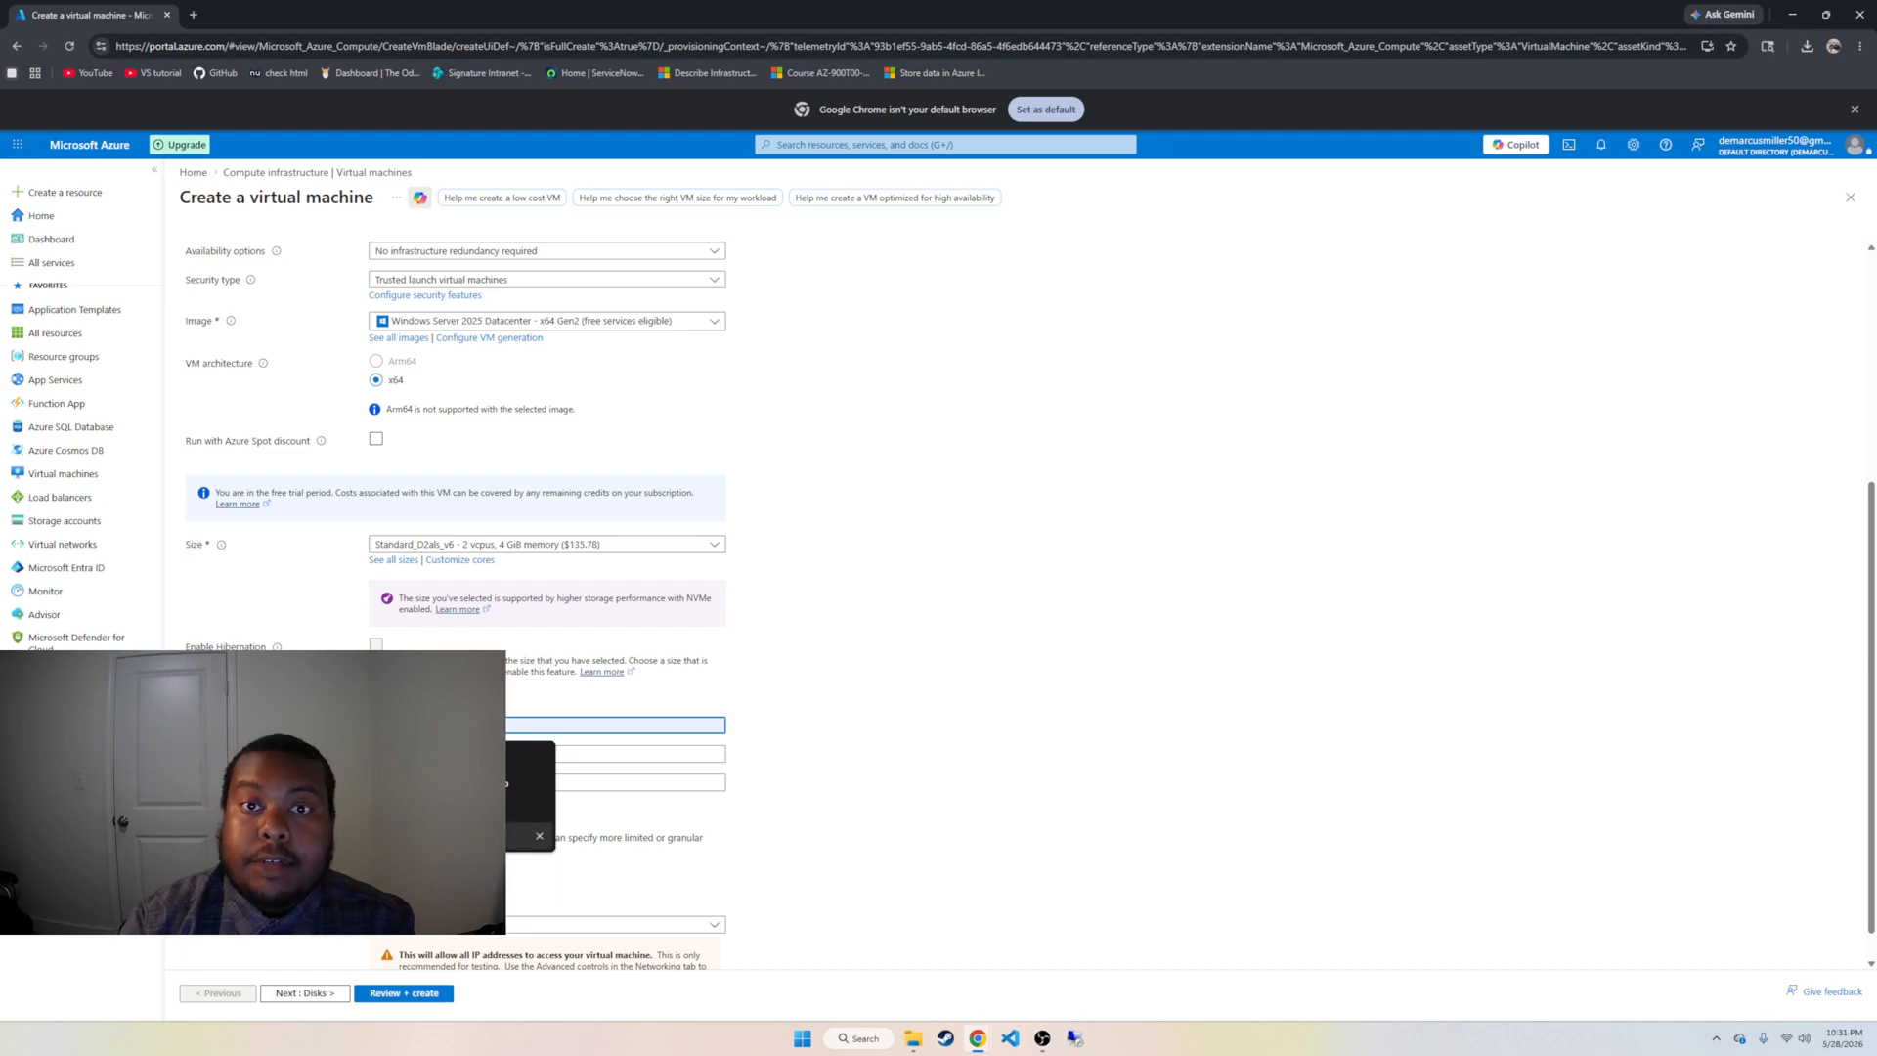
pyautogui.write('d')
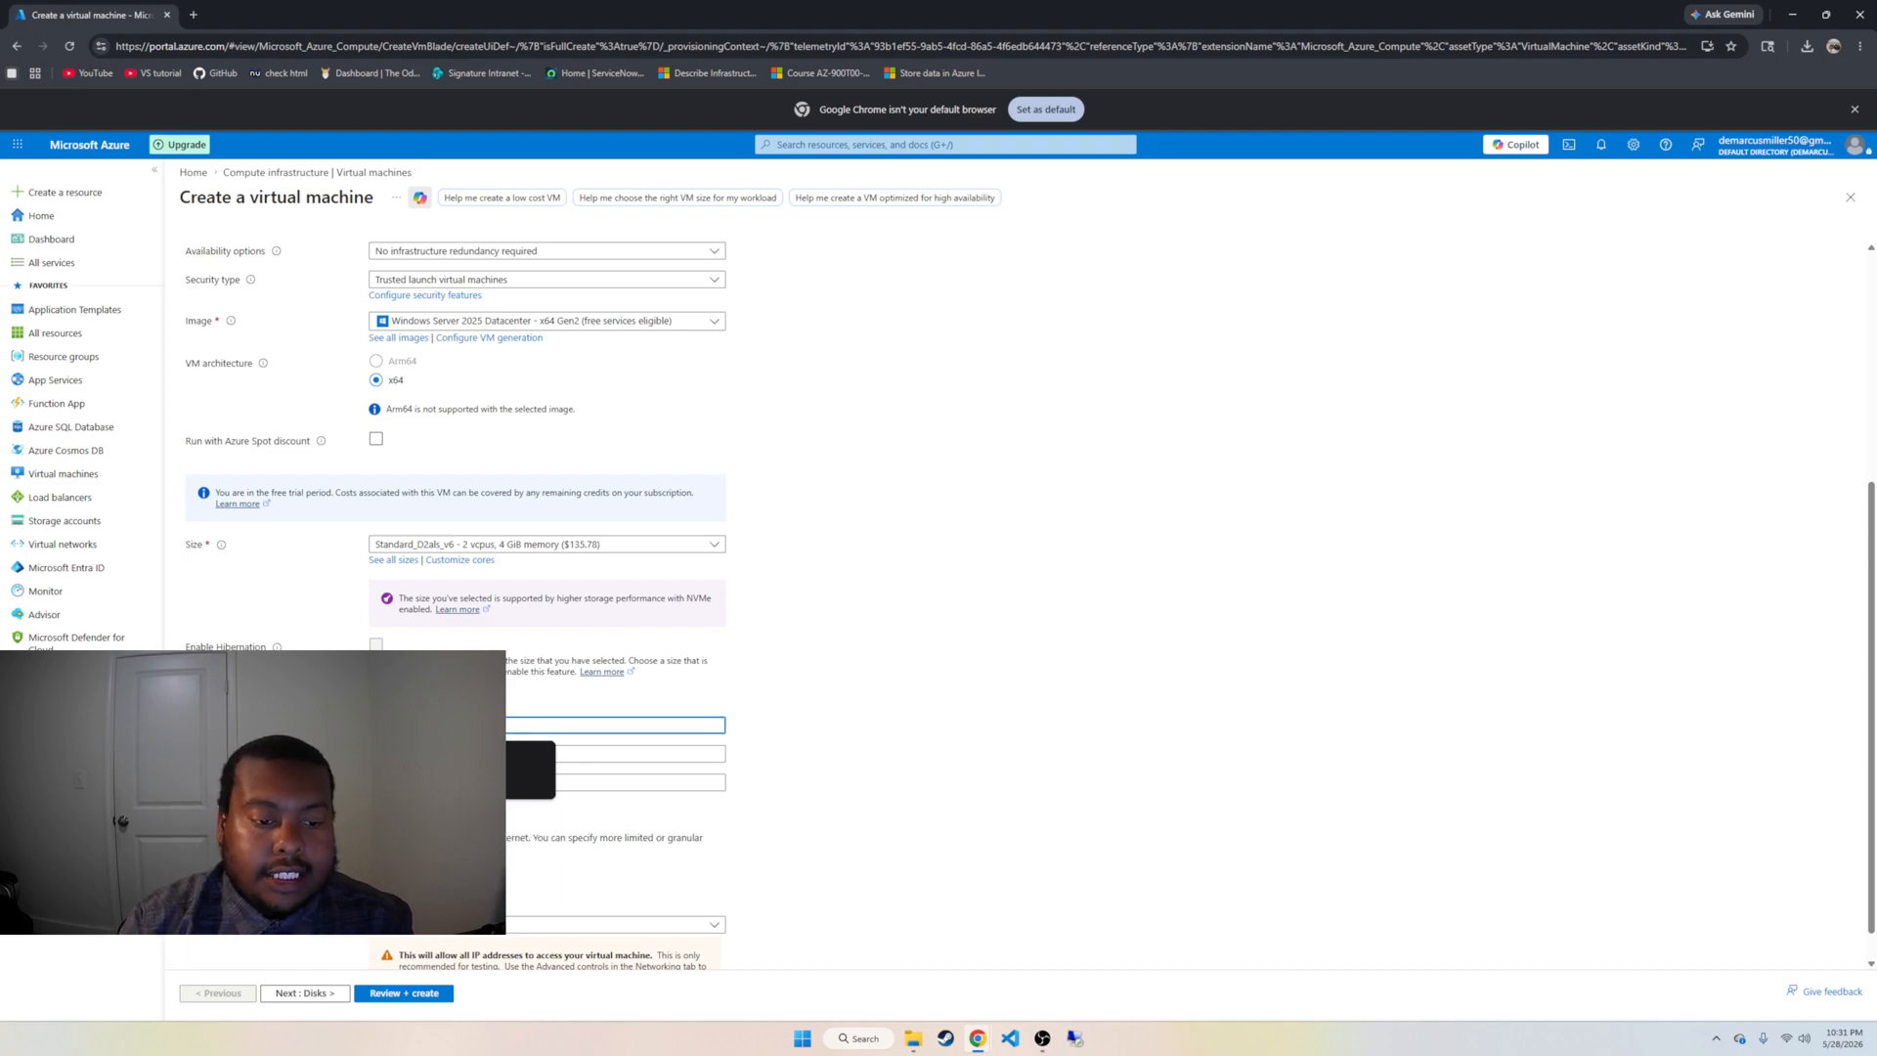
pyautogui.write('zureuser')
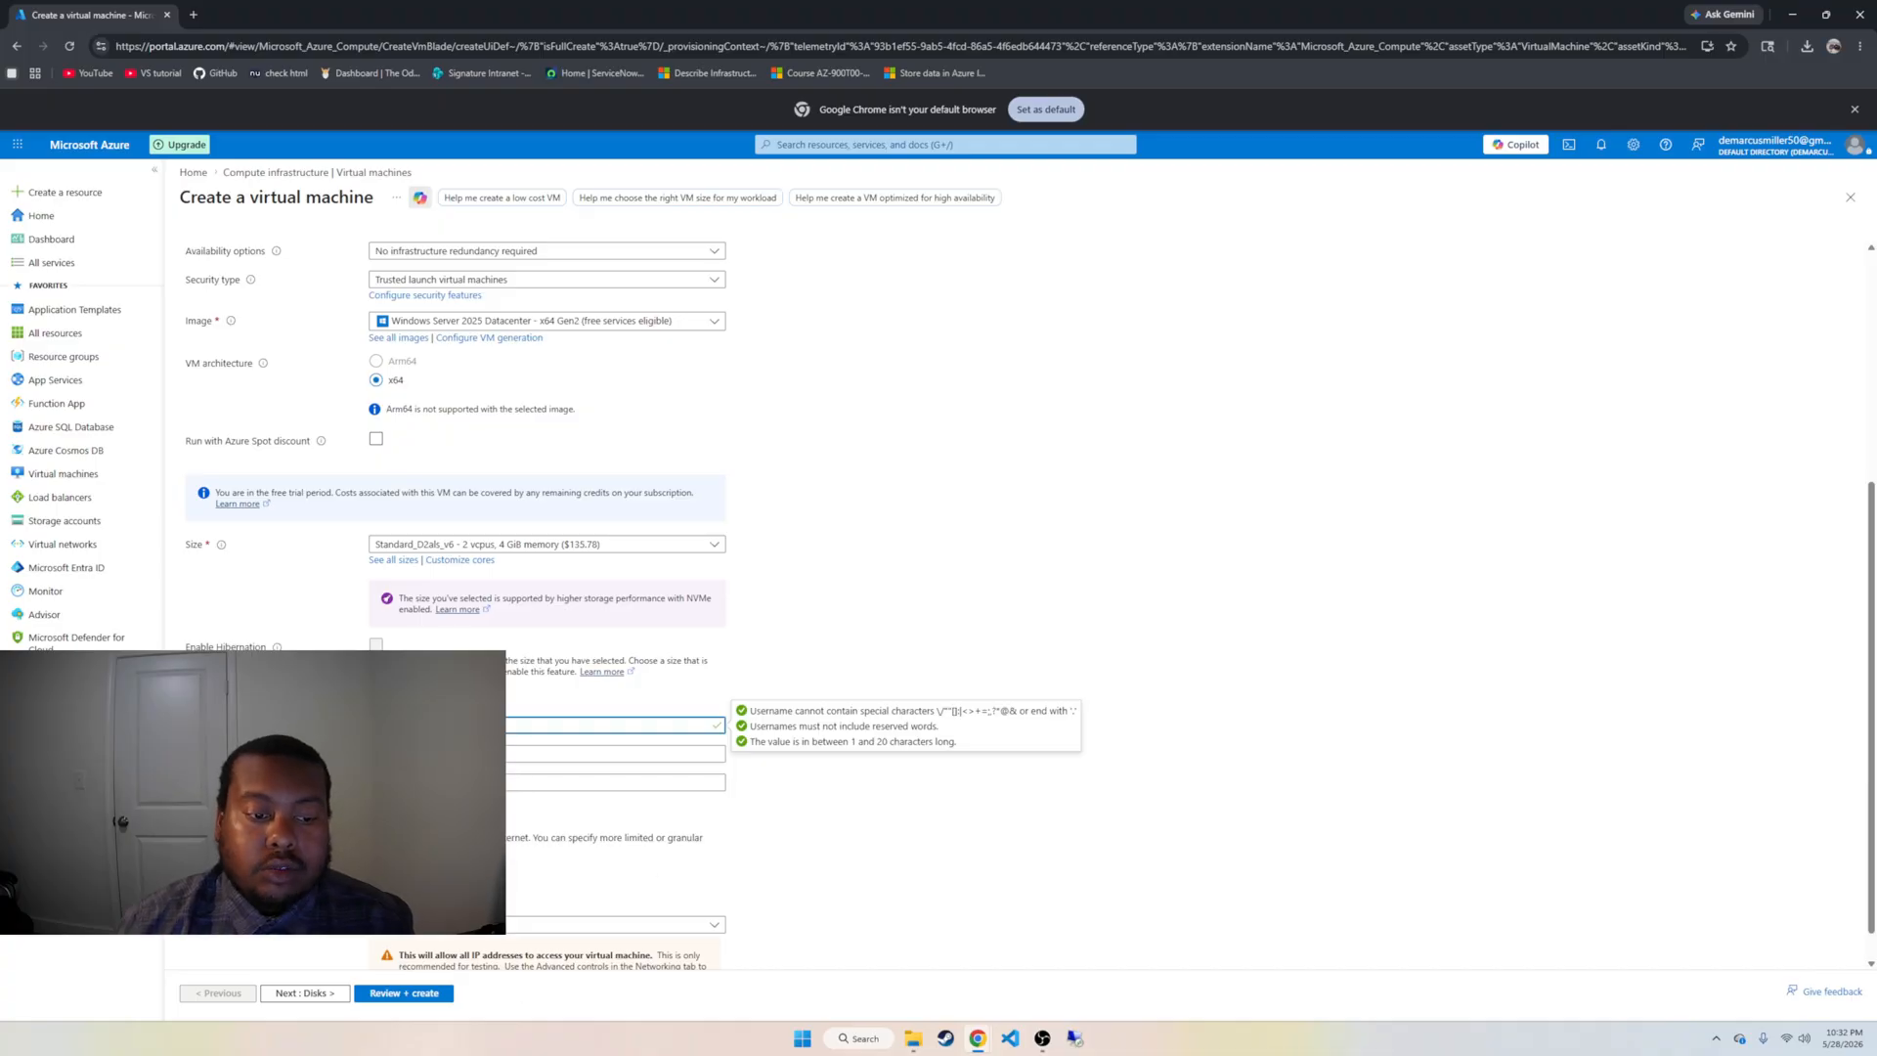
pyautogui.click(440, 753)
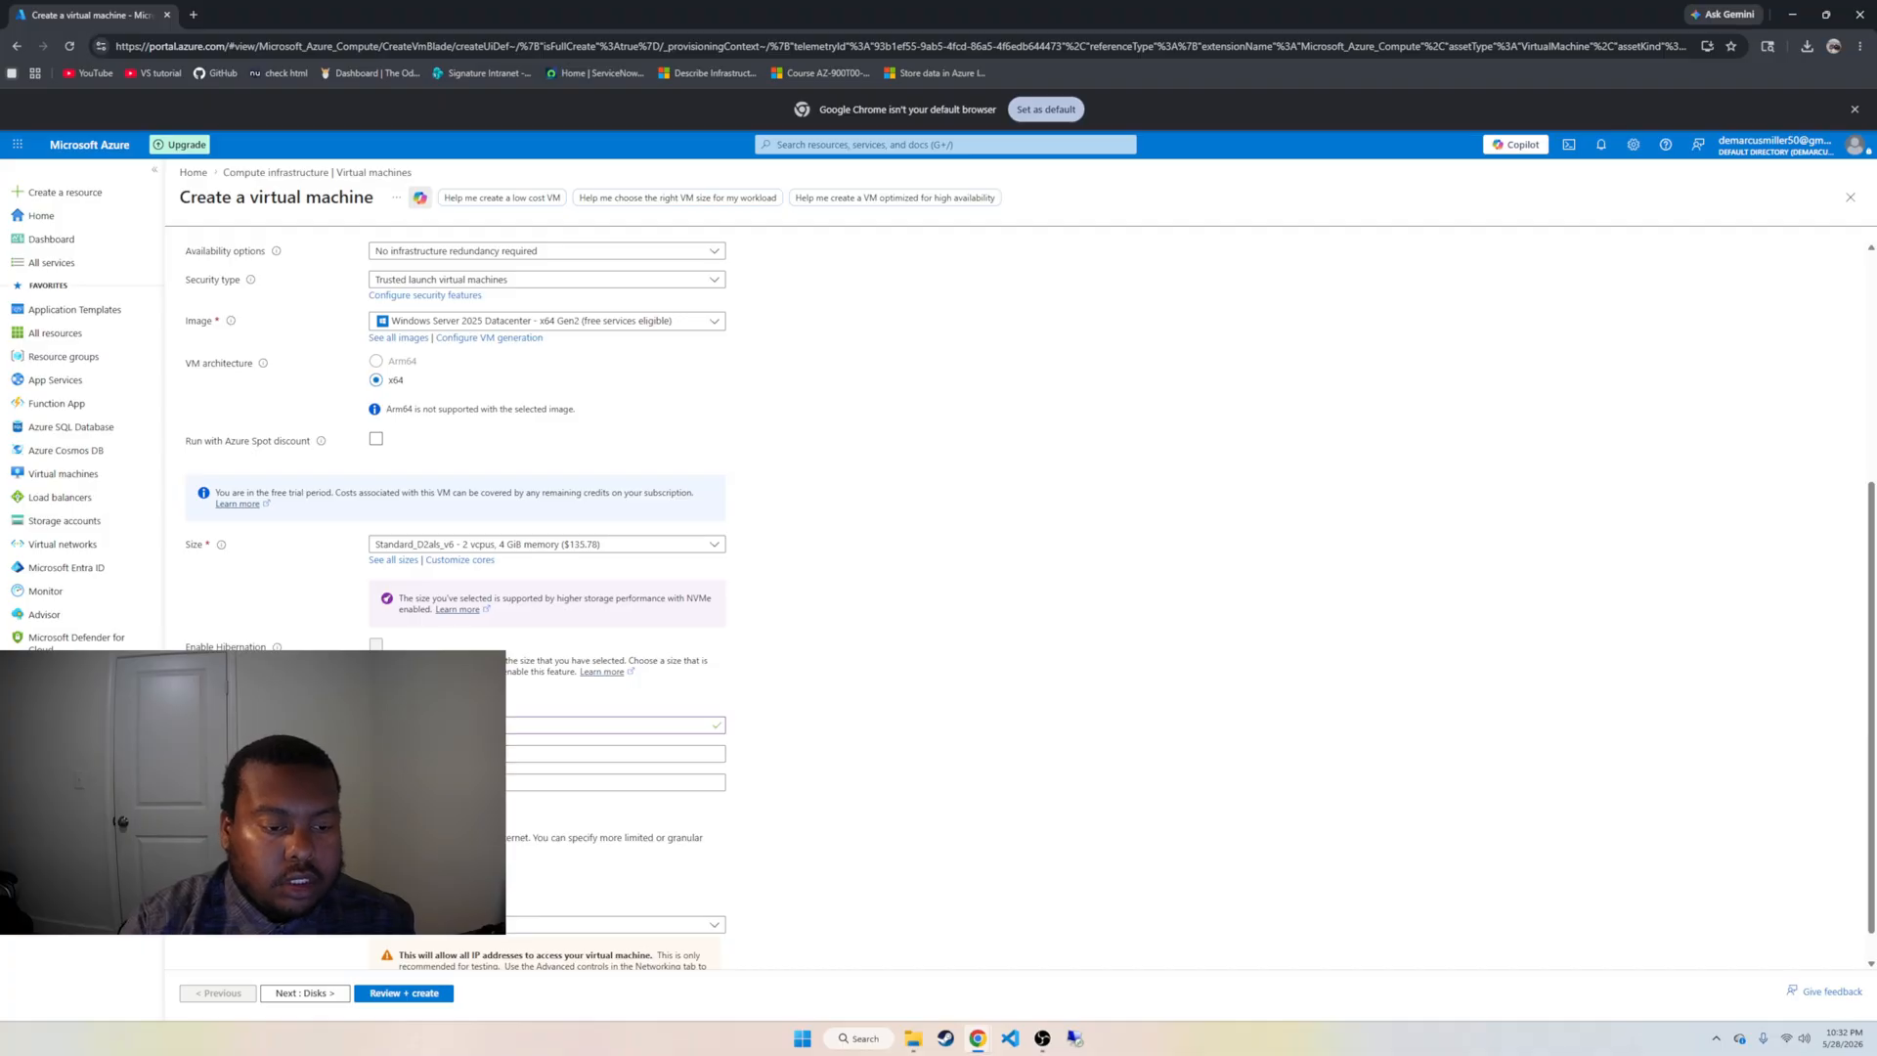
pyautogui.click(439, 754)
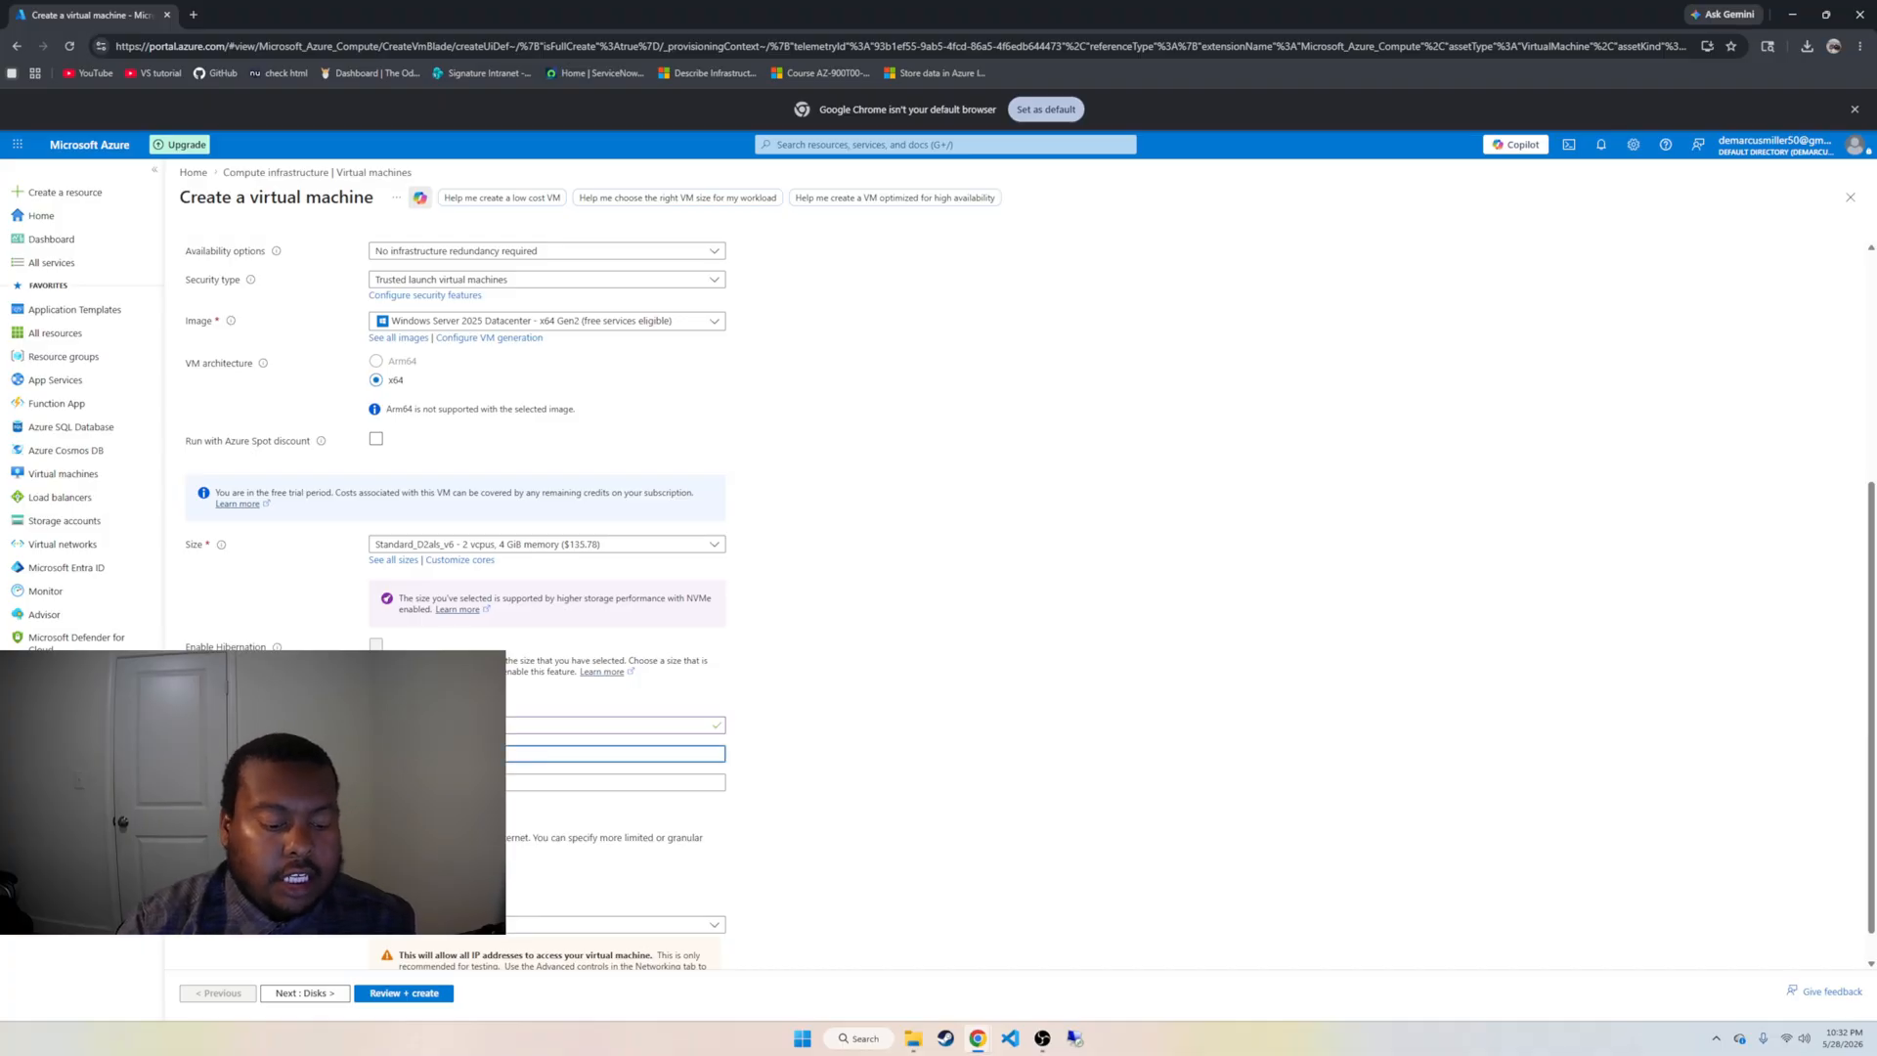
pyautogui.write('•')
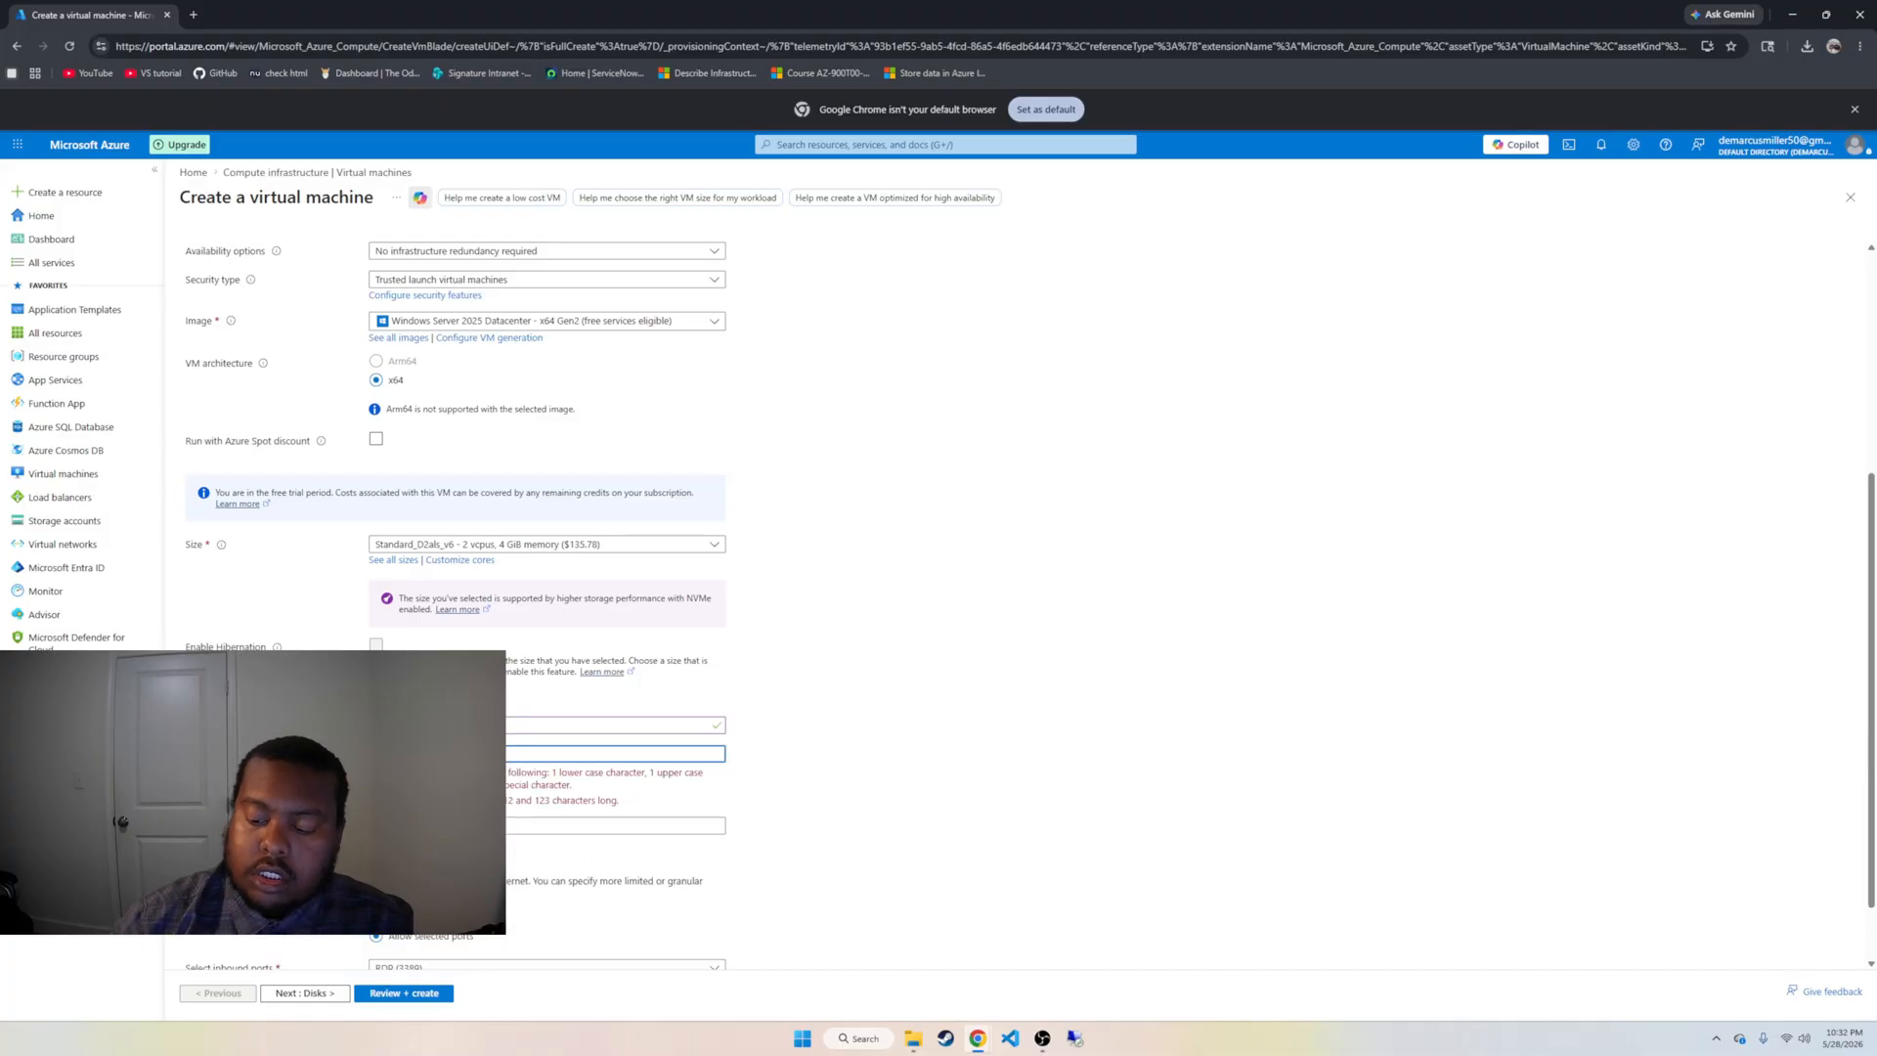
pyautogui.write('•••••••••••')
pyautogui.press('Tab')
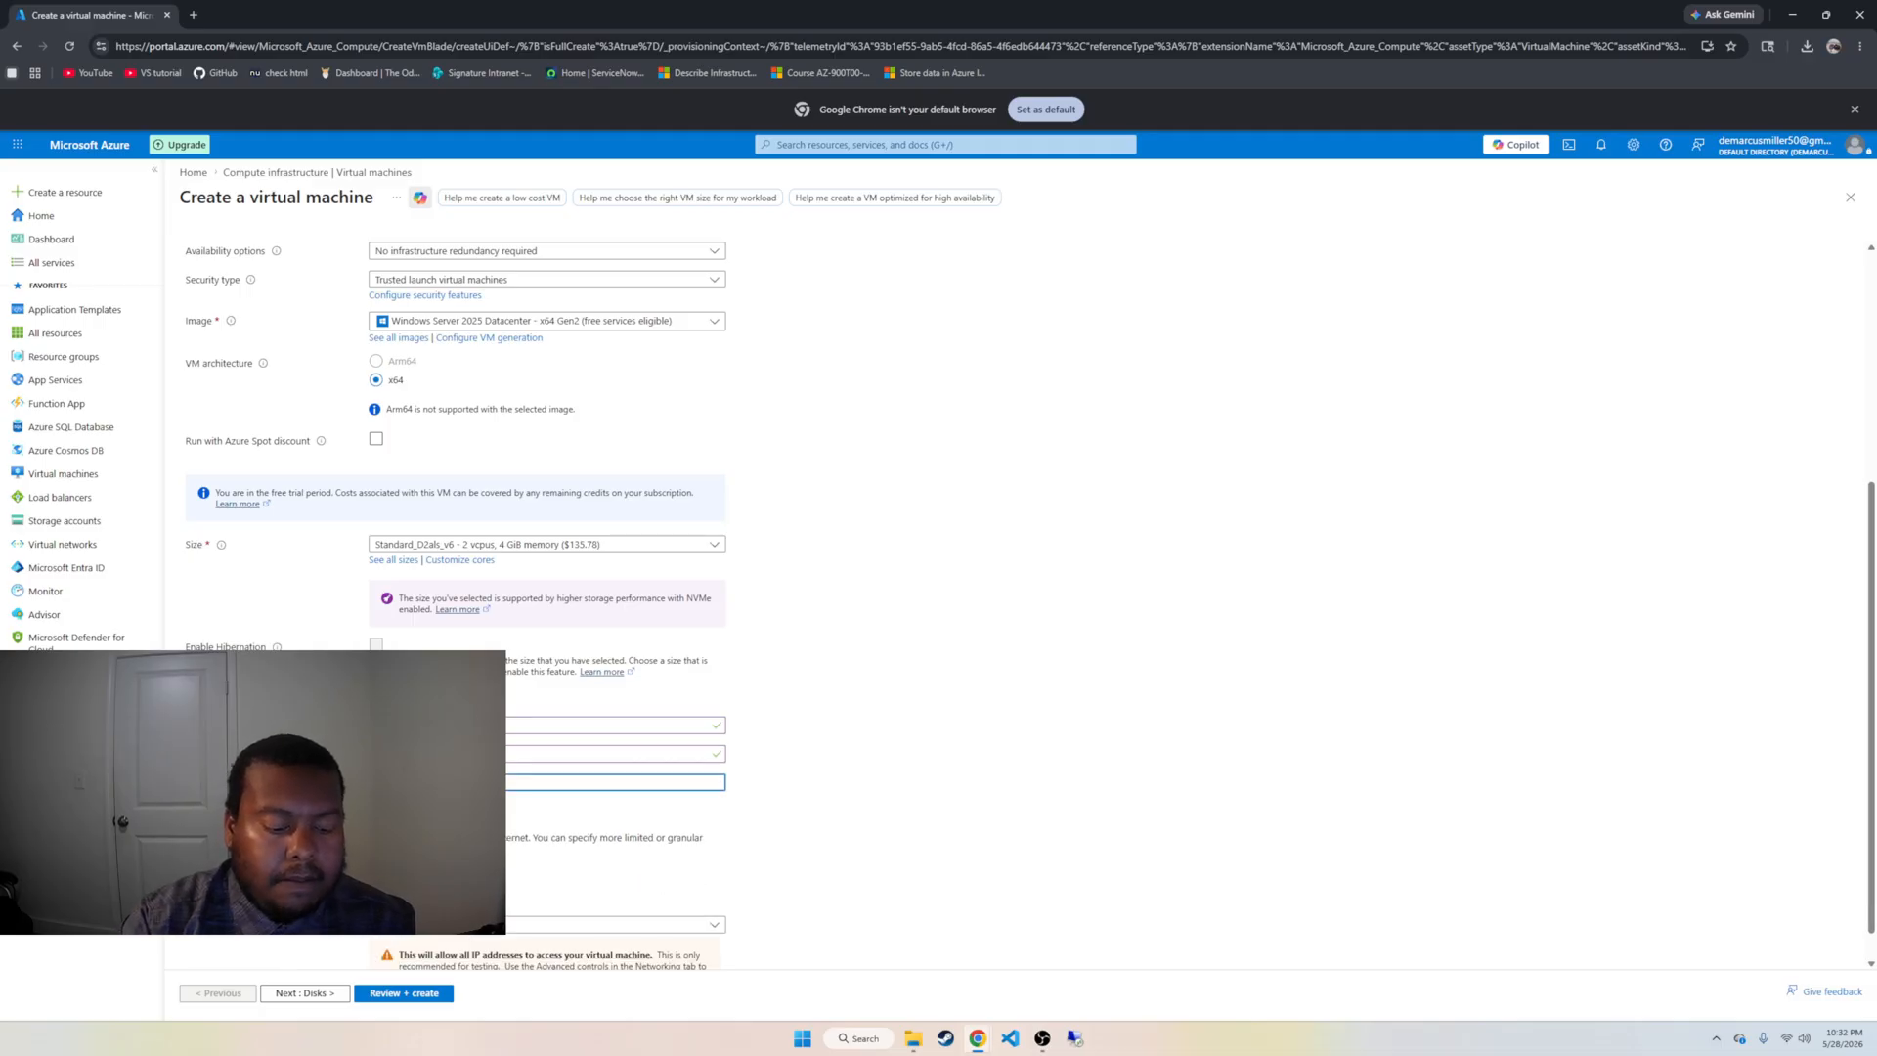
pyautogui.write('••••••••••••')
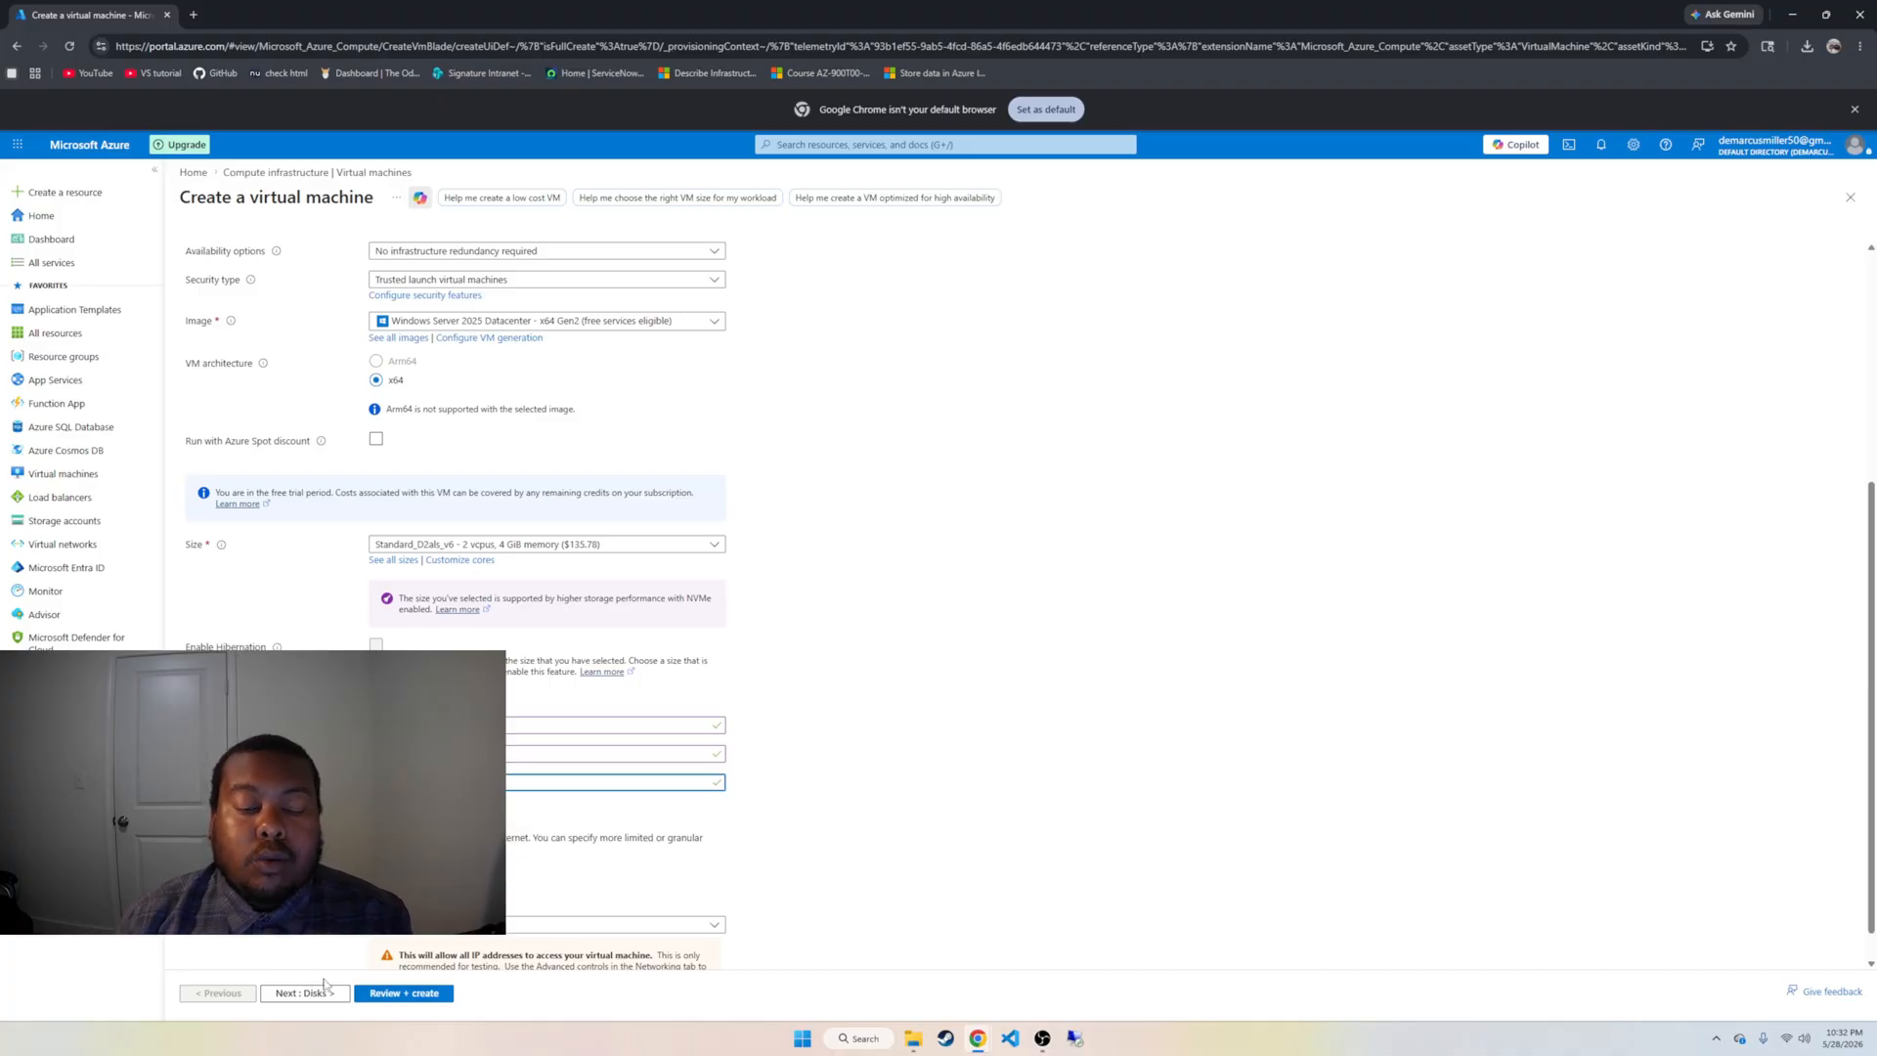
# Keep the default disk settings and assign Test-1-ip as the public IP in the virtual machine's networking settings
pyautogui.click(316, 991)
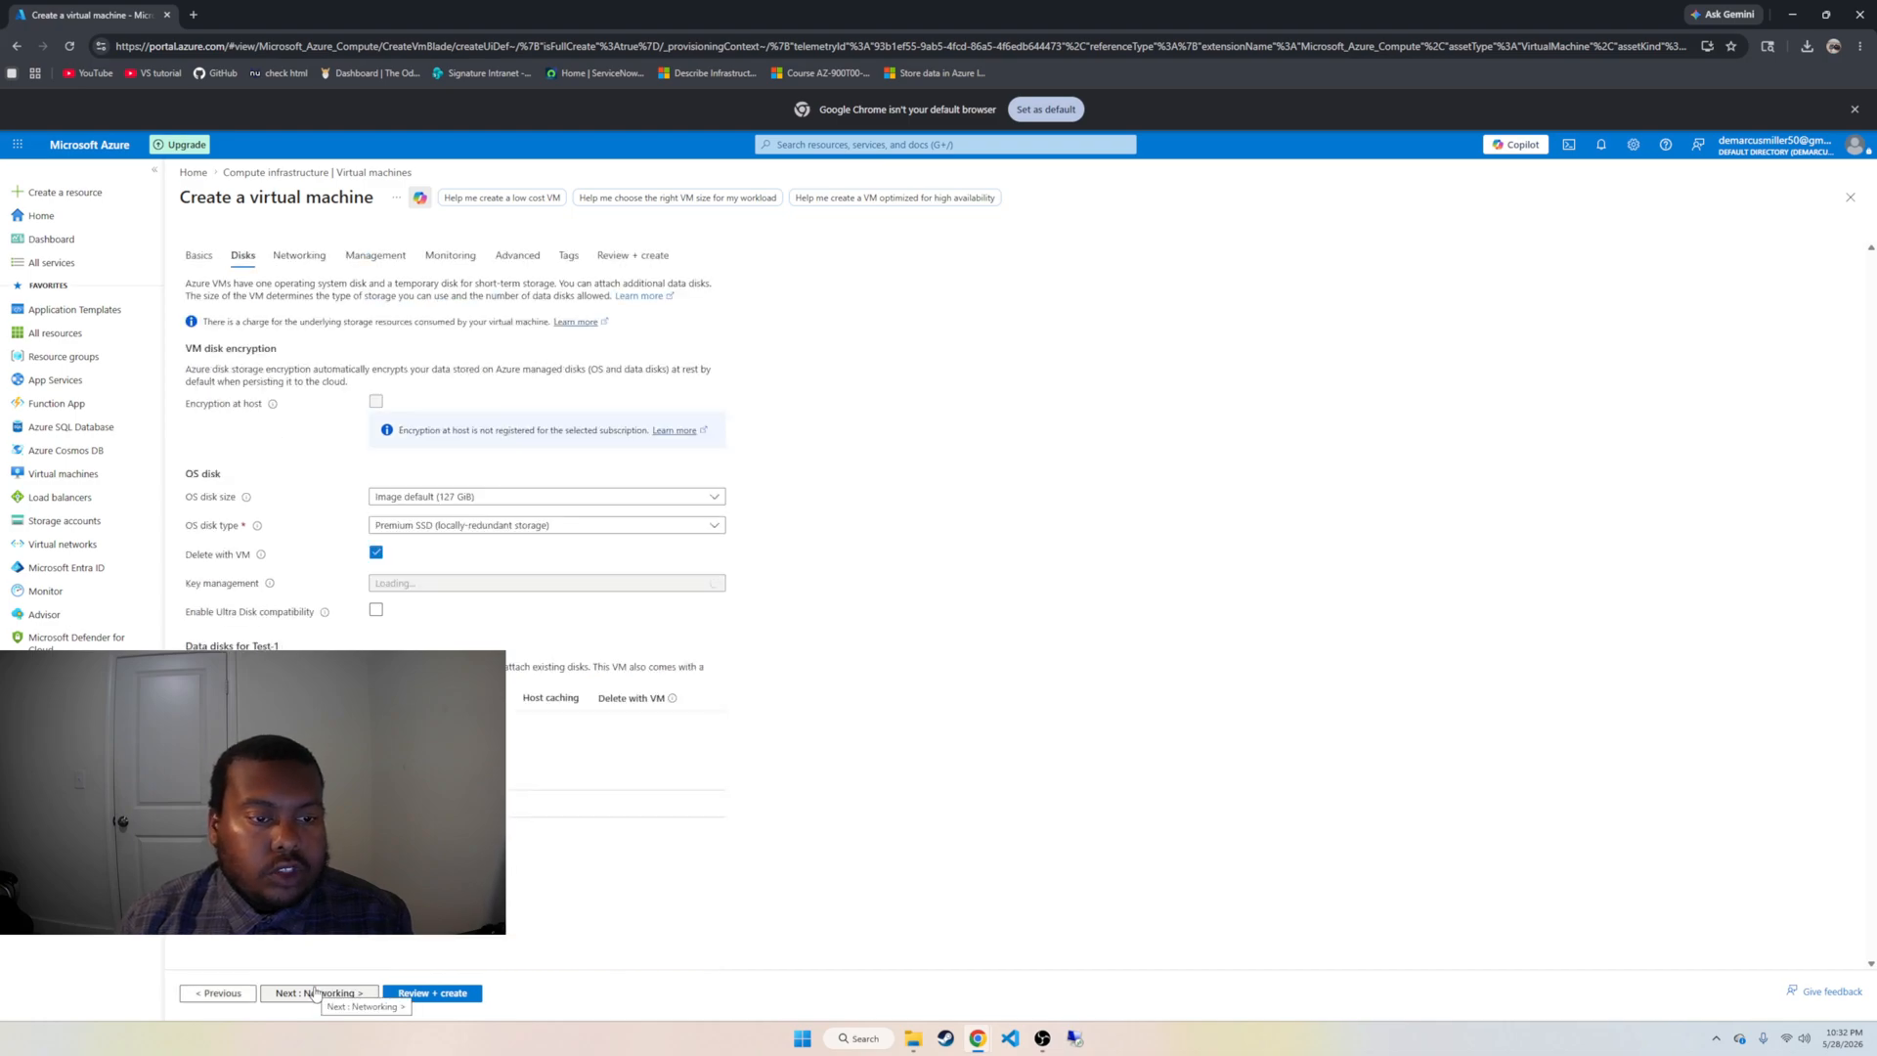
pyautogui.click(315, 991)
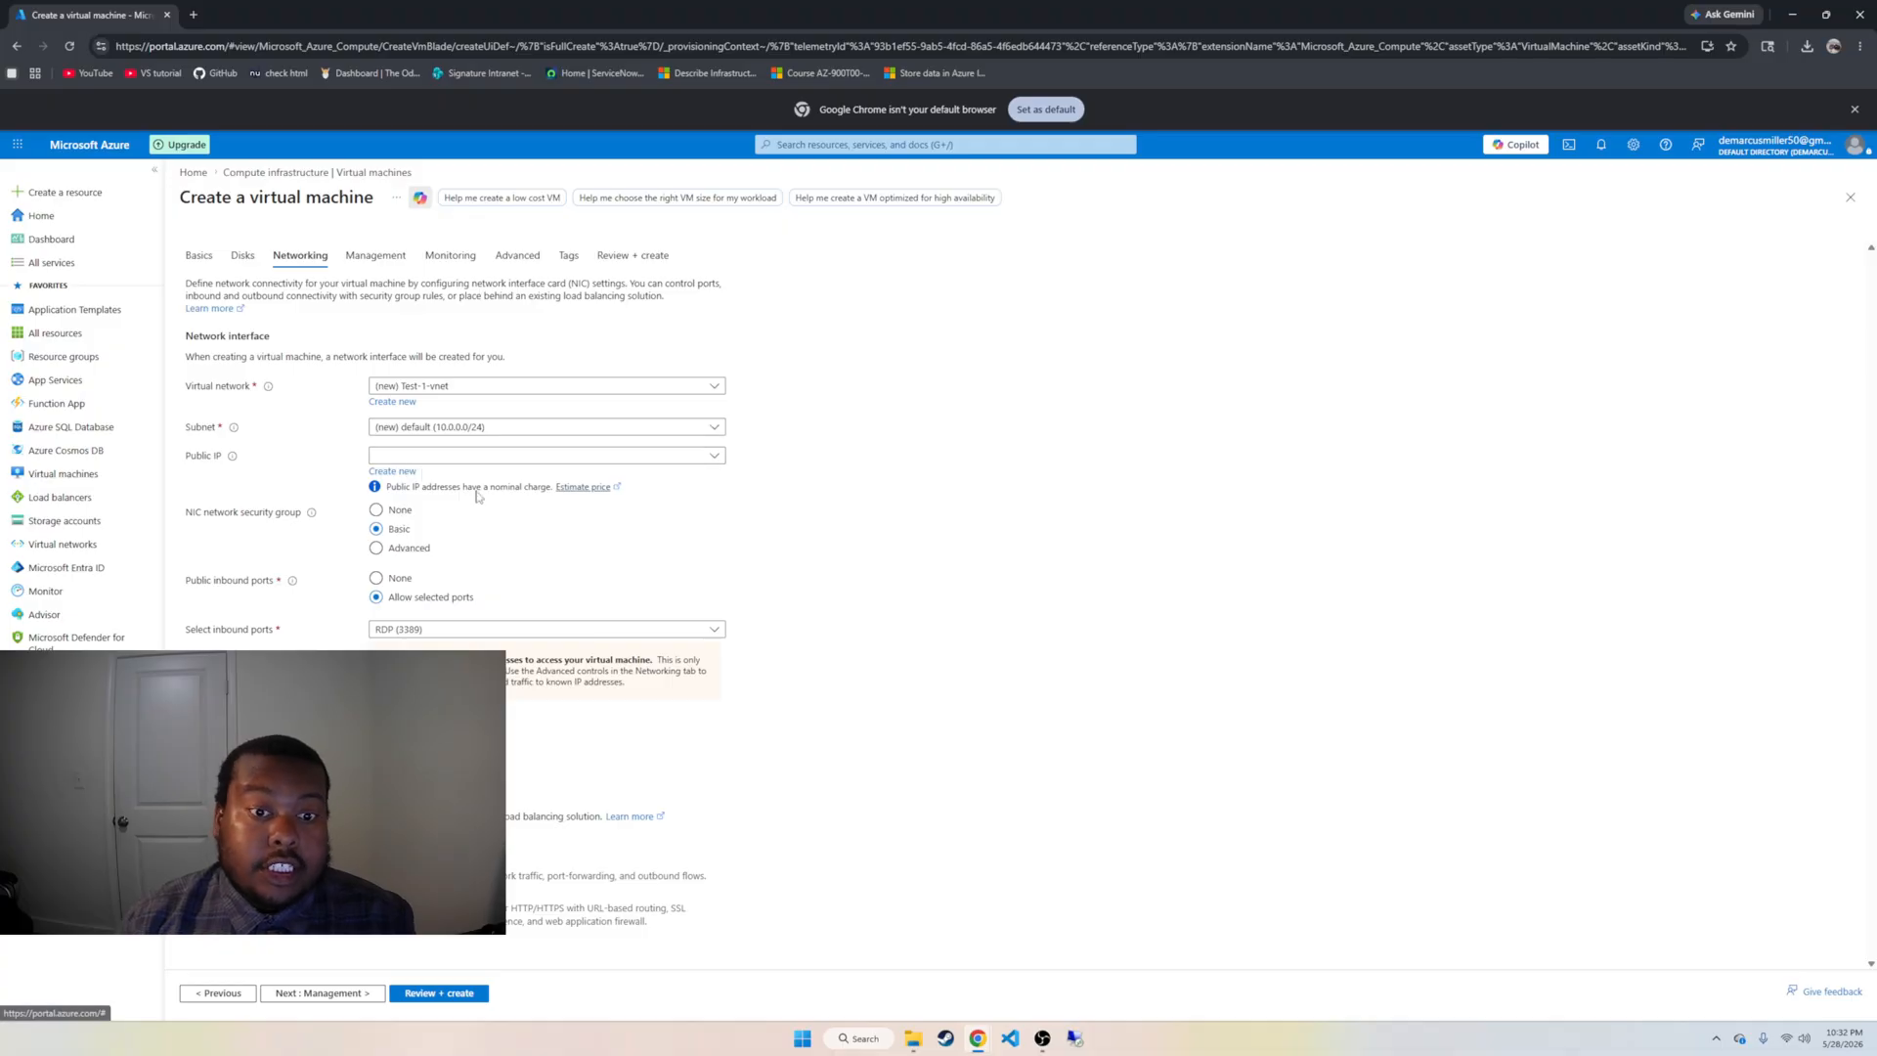
pyautogui.click(437, 459)
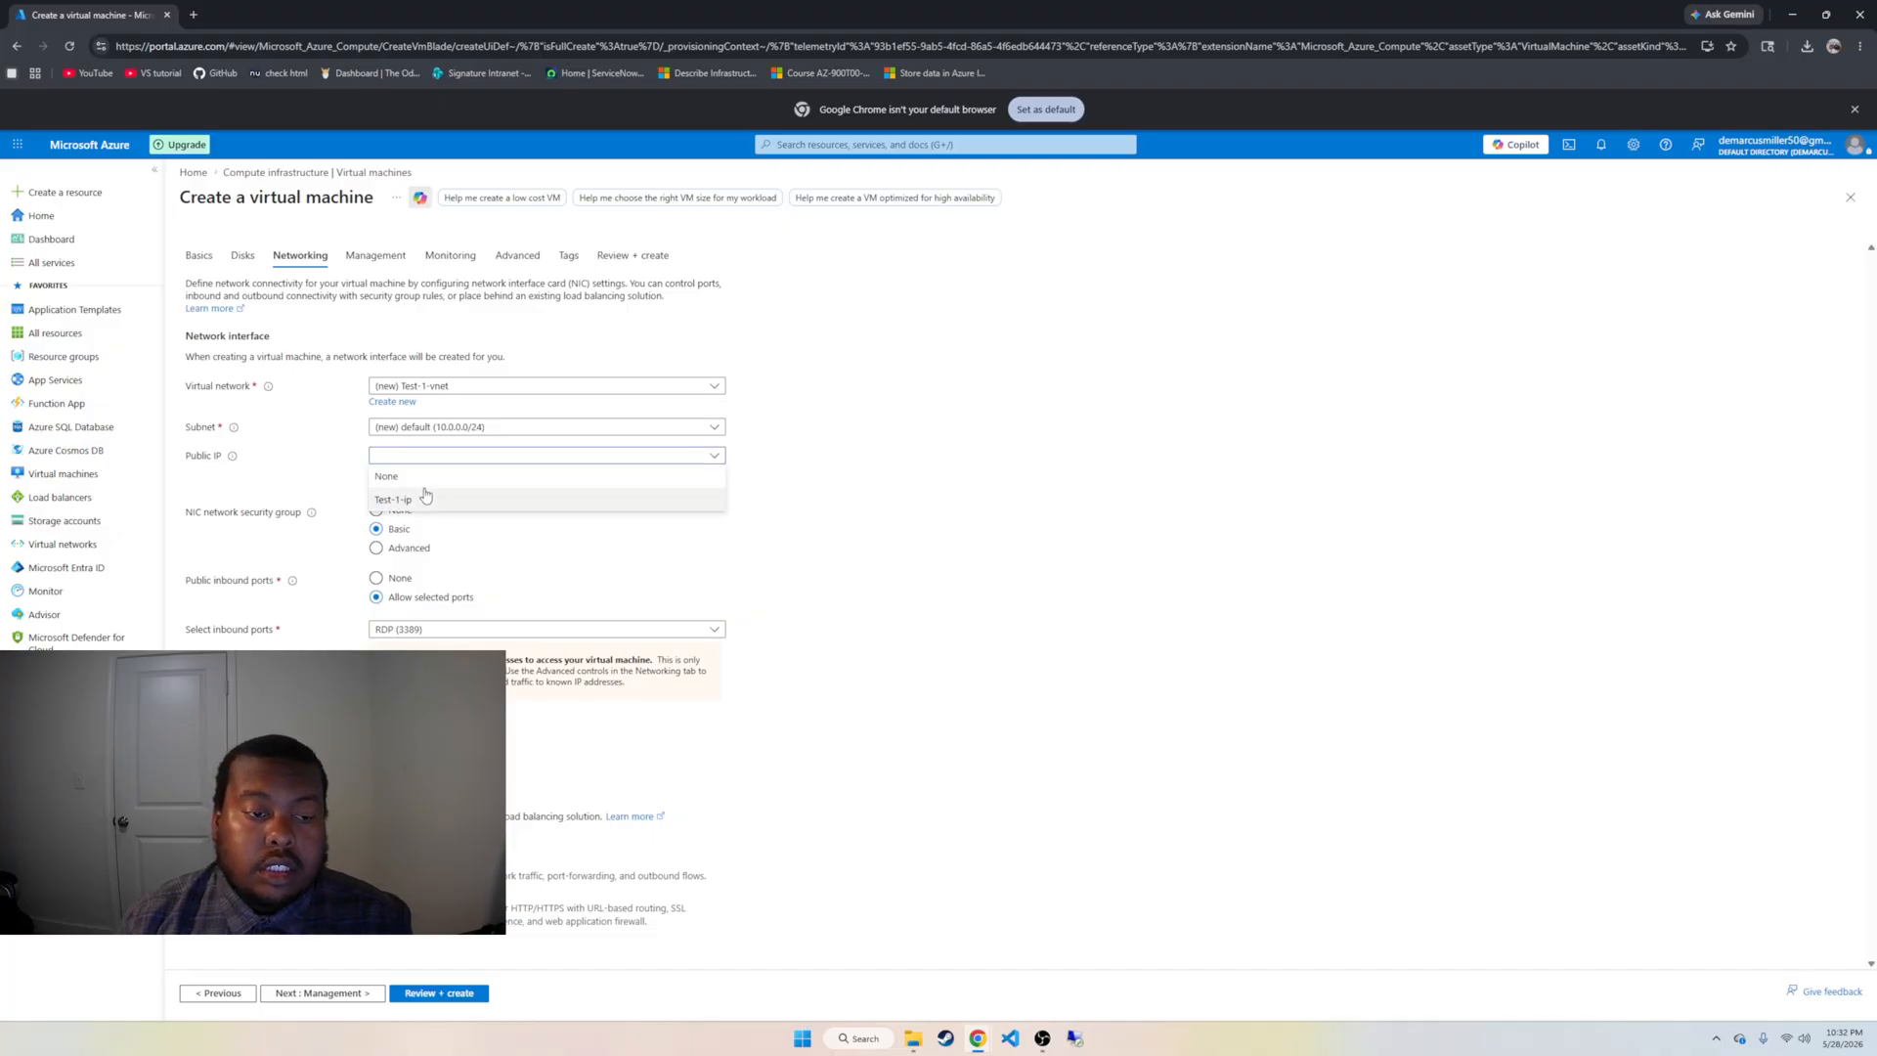
pyautogui.click(426, 496)
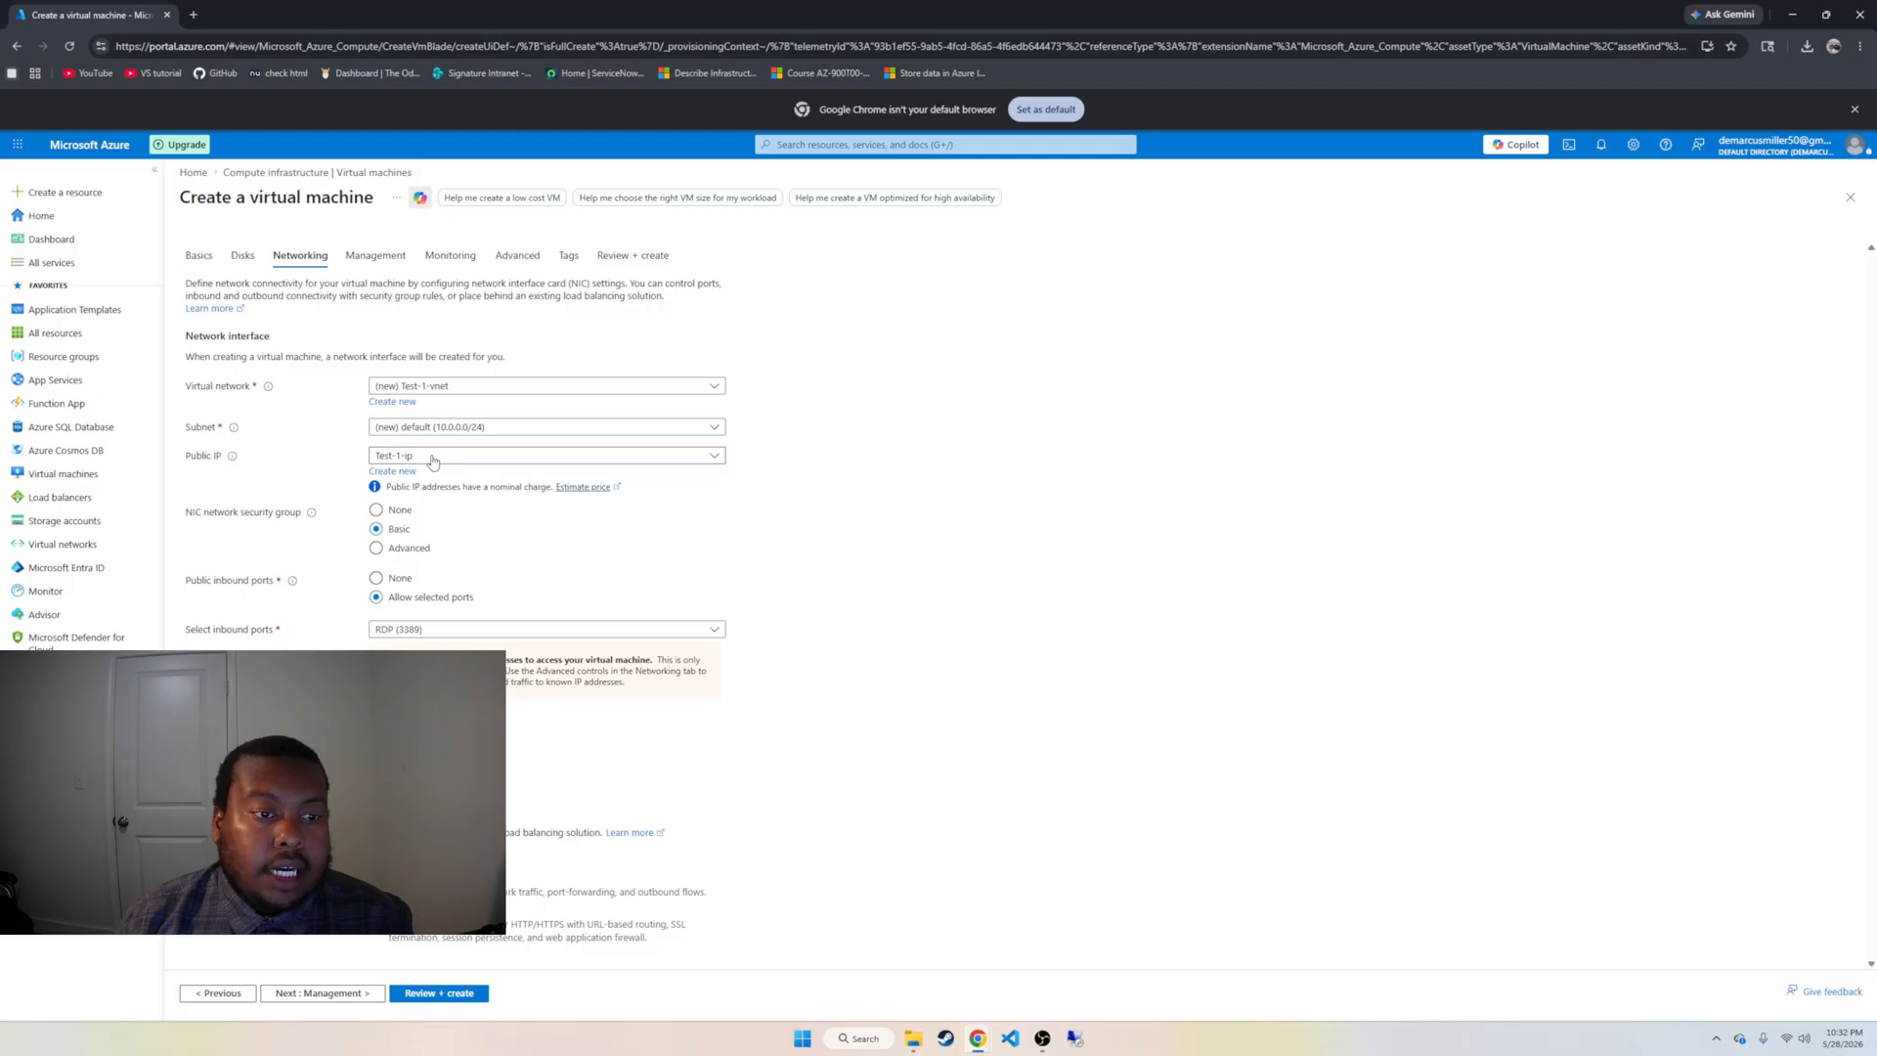
pyautogui.click(433, 456)
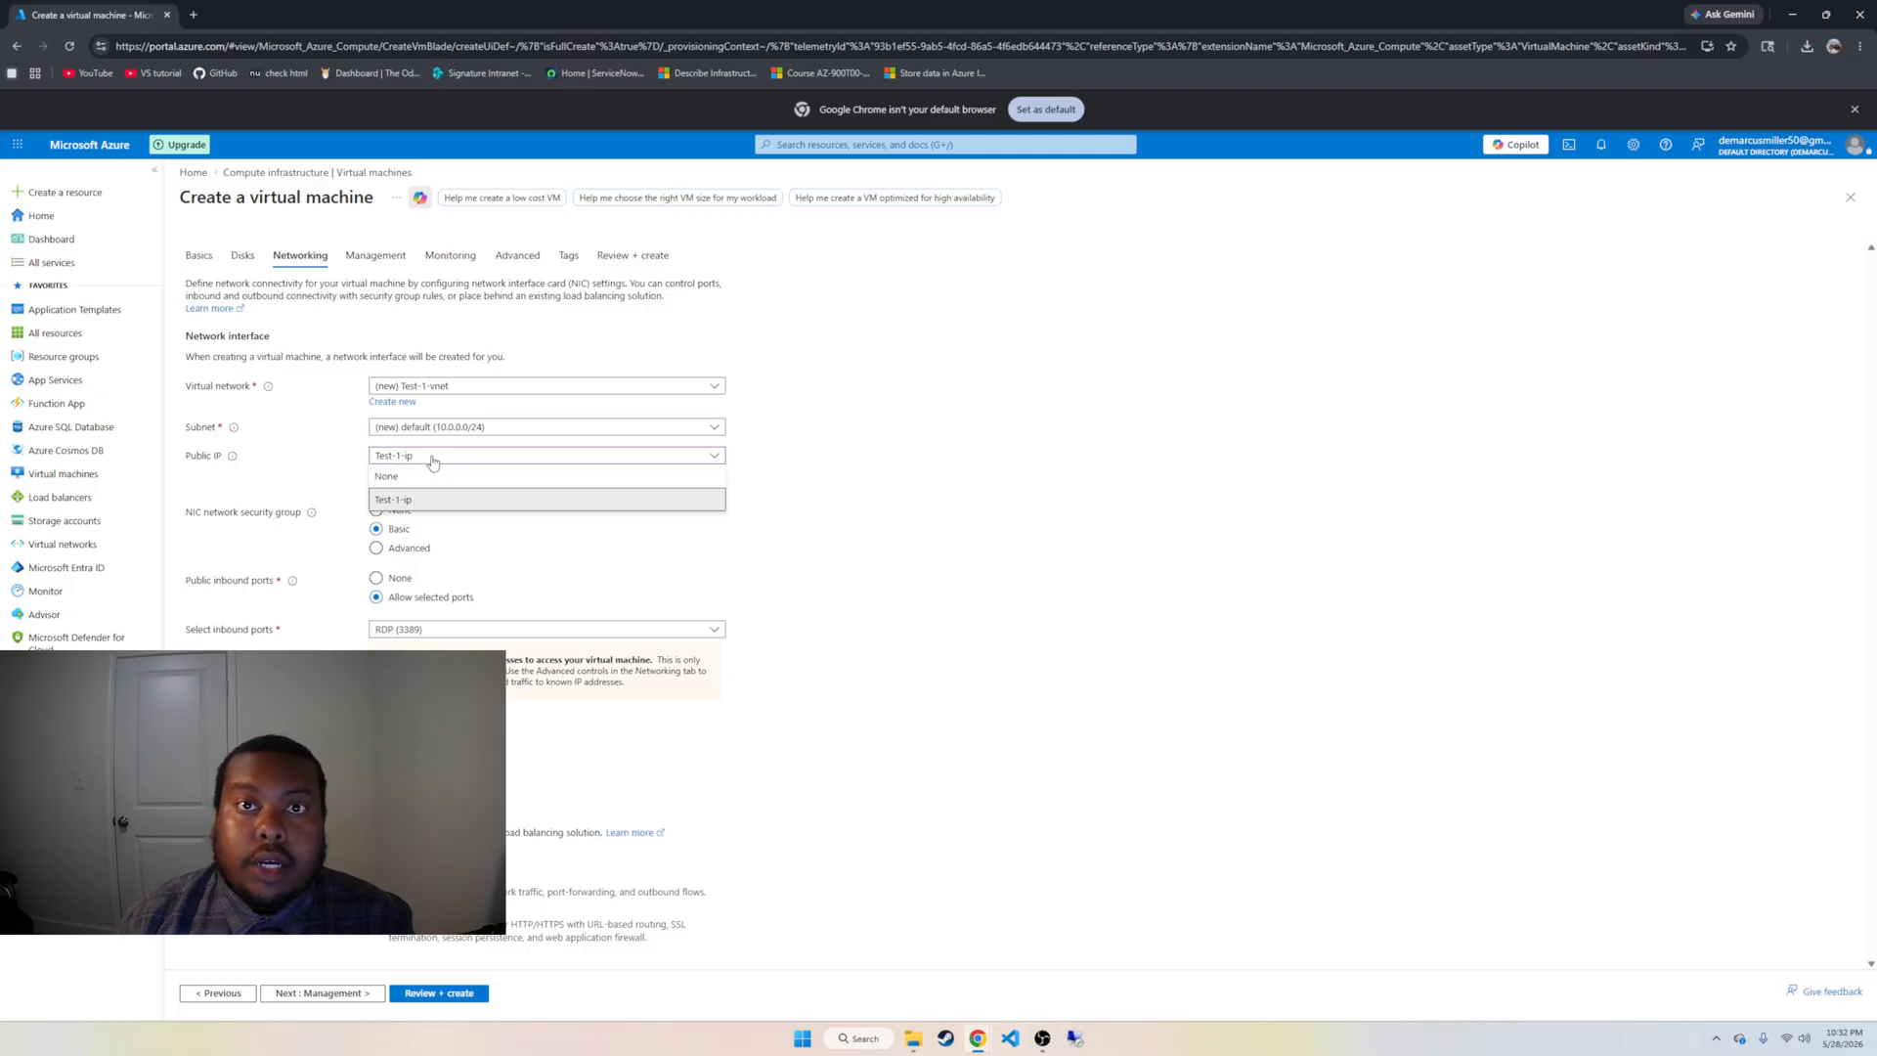
pyautogui.click(325, 454)
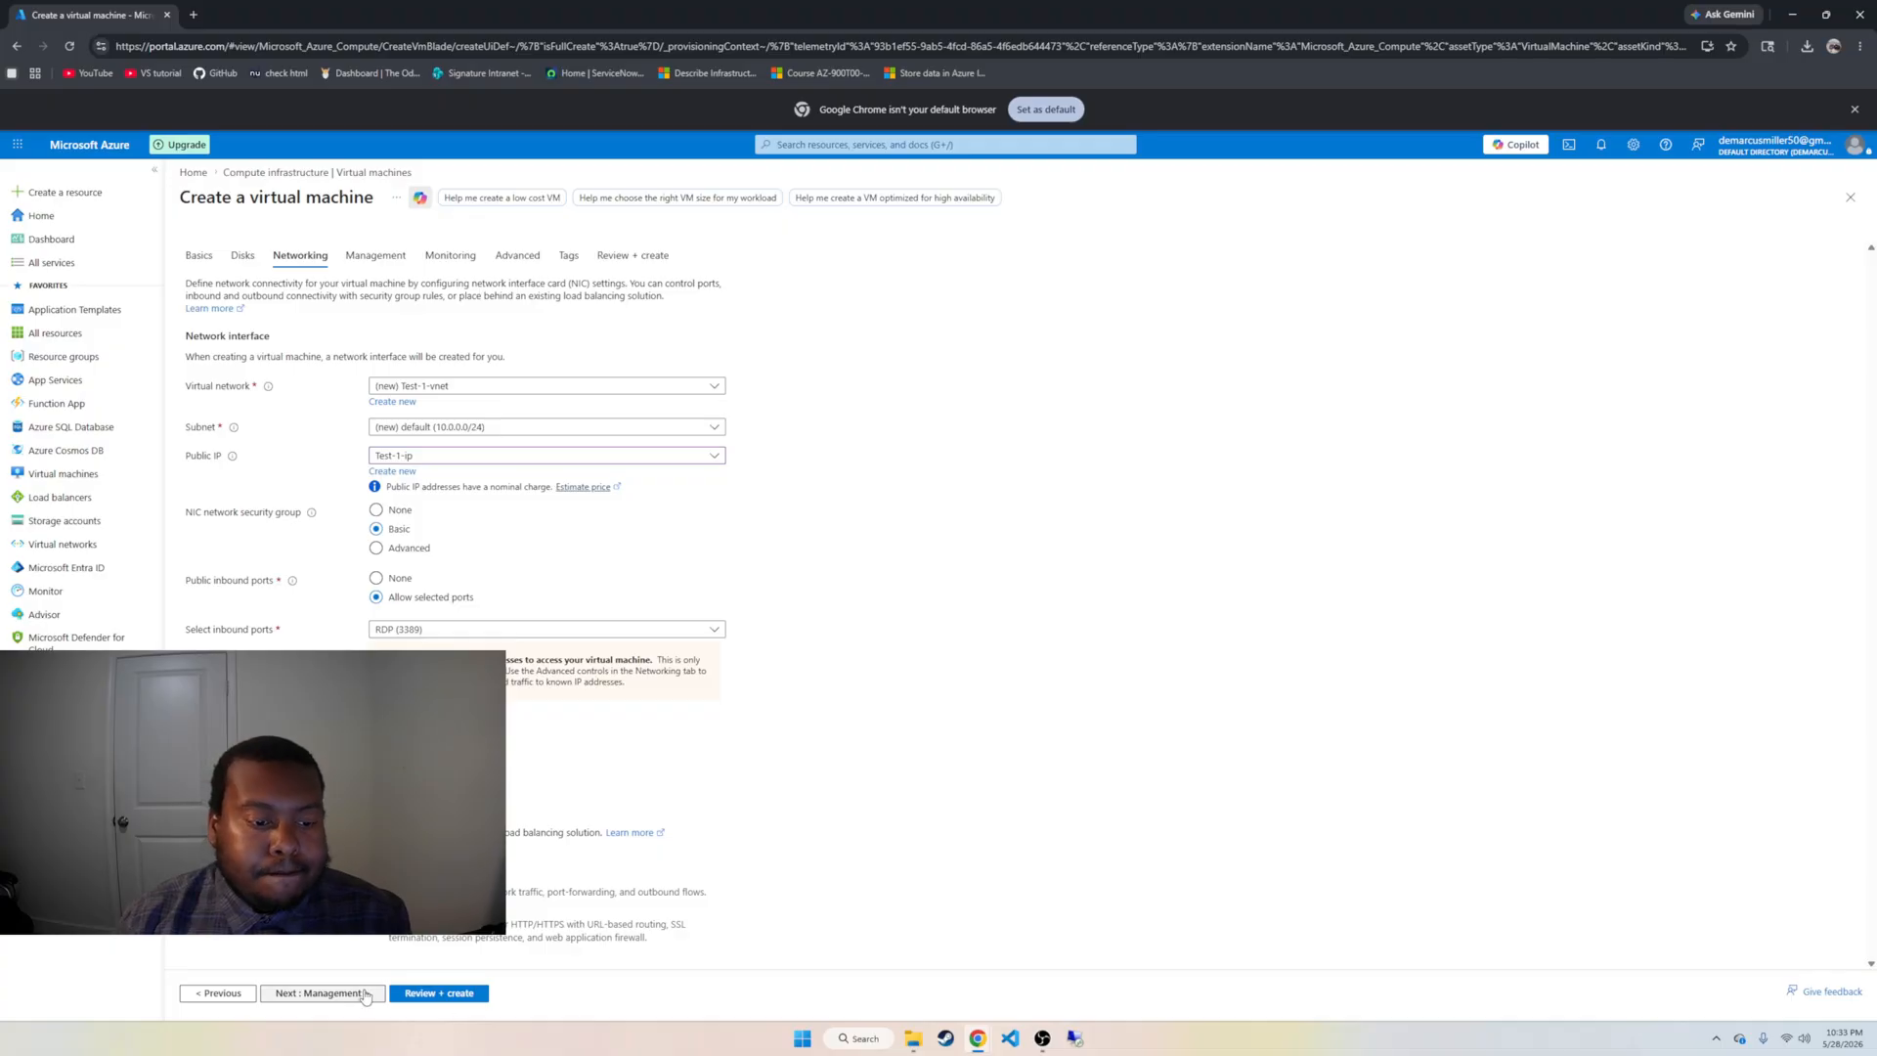
# Validate the virtual machine configuration with default management settings, review its summary and start the deployment
pyautogui.click(364, 993)
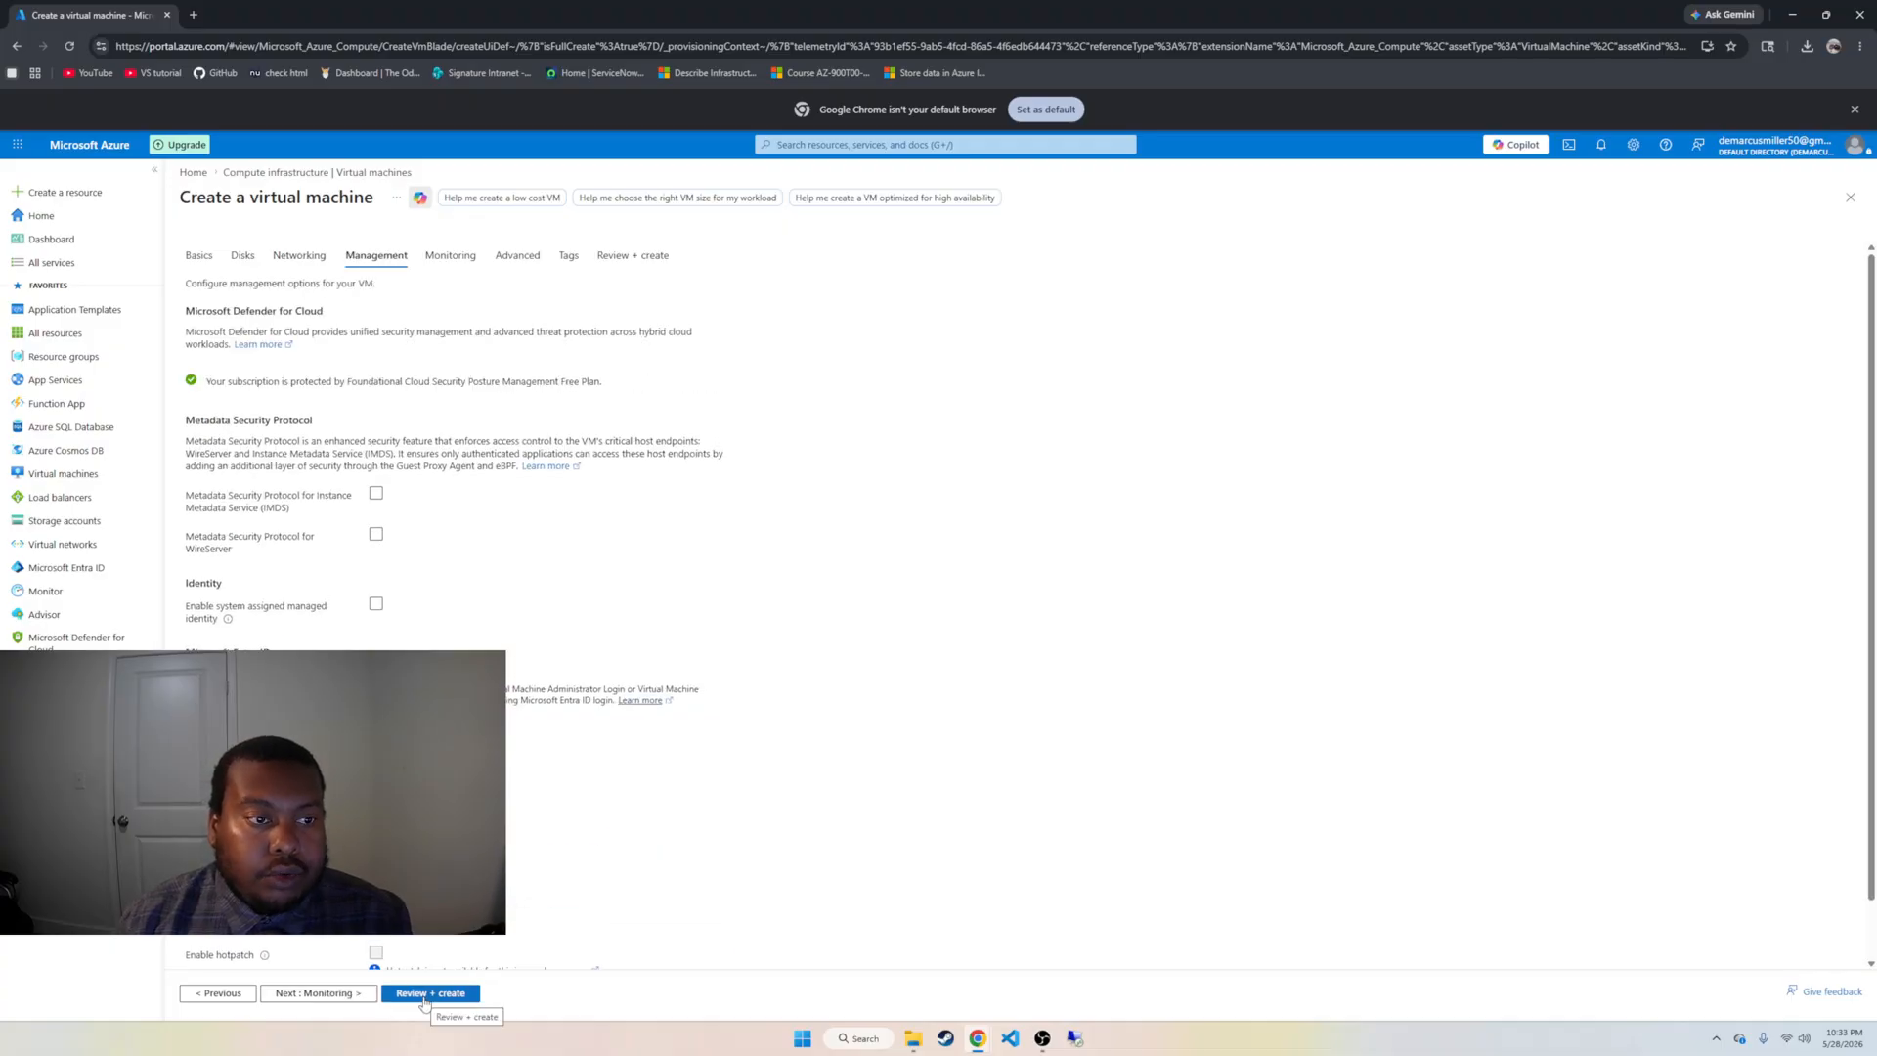
pyautogui.click(424, 995)
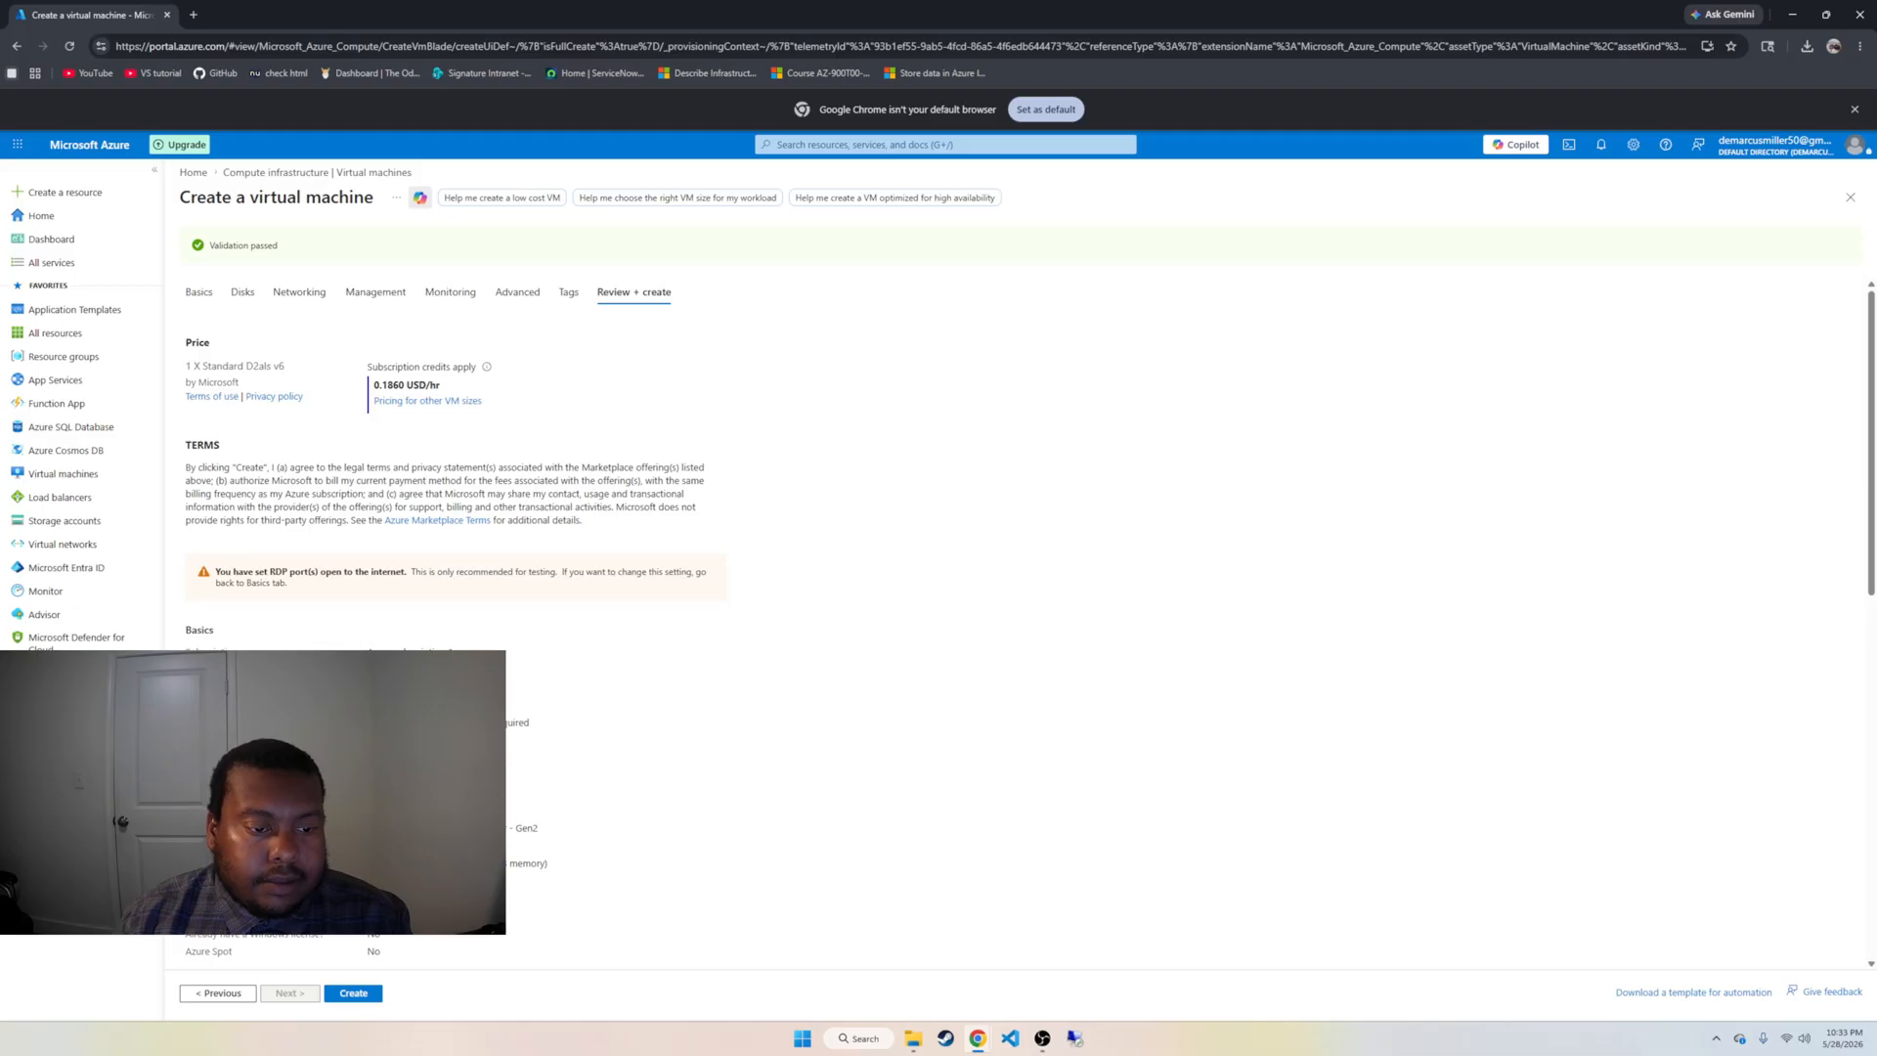
pyautogui.scroll(-2, 446, 622)
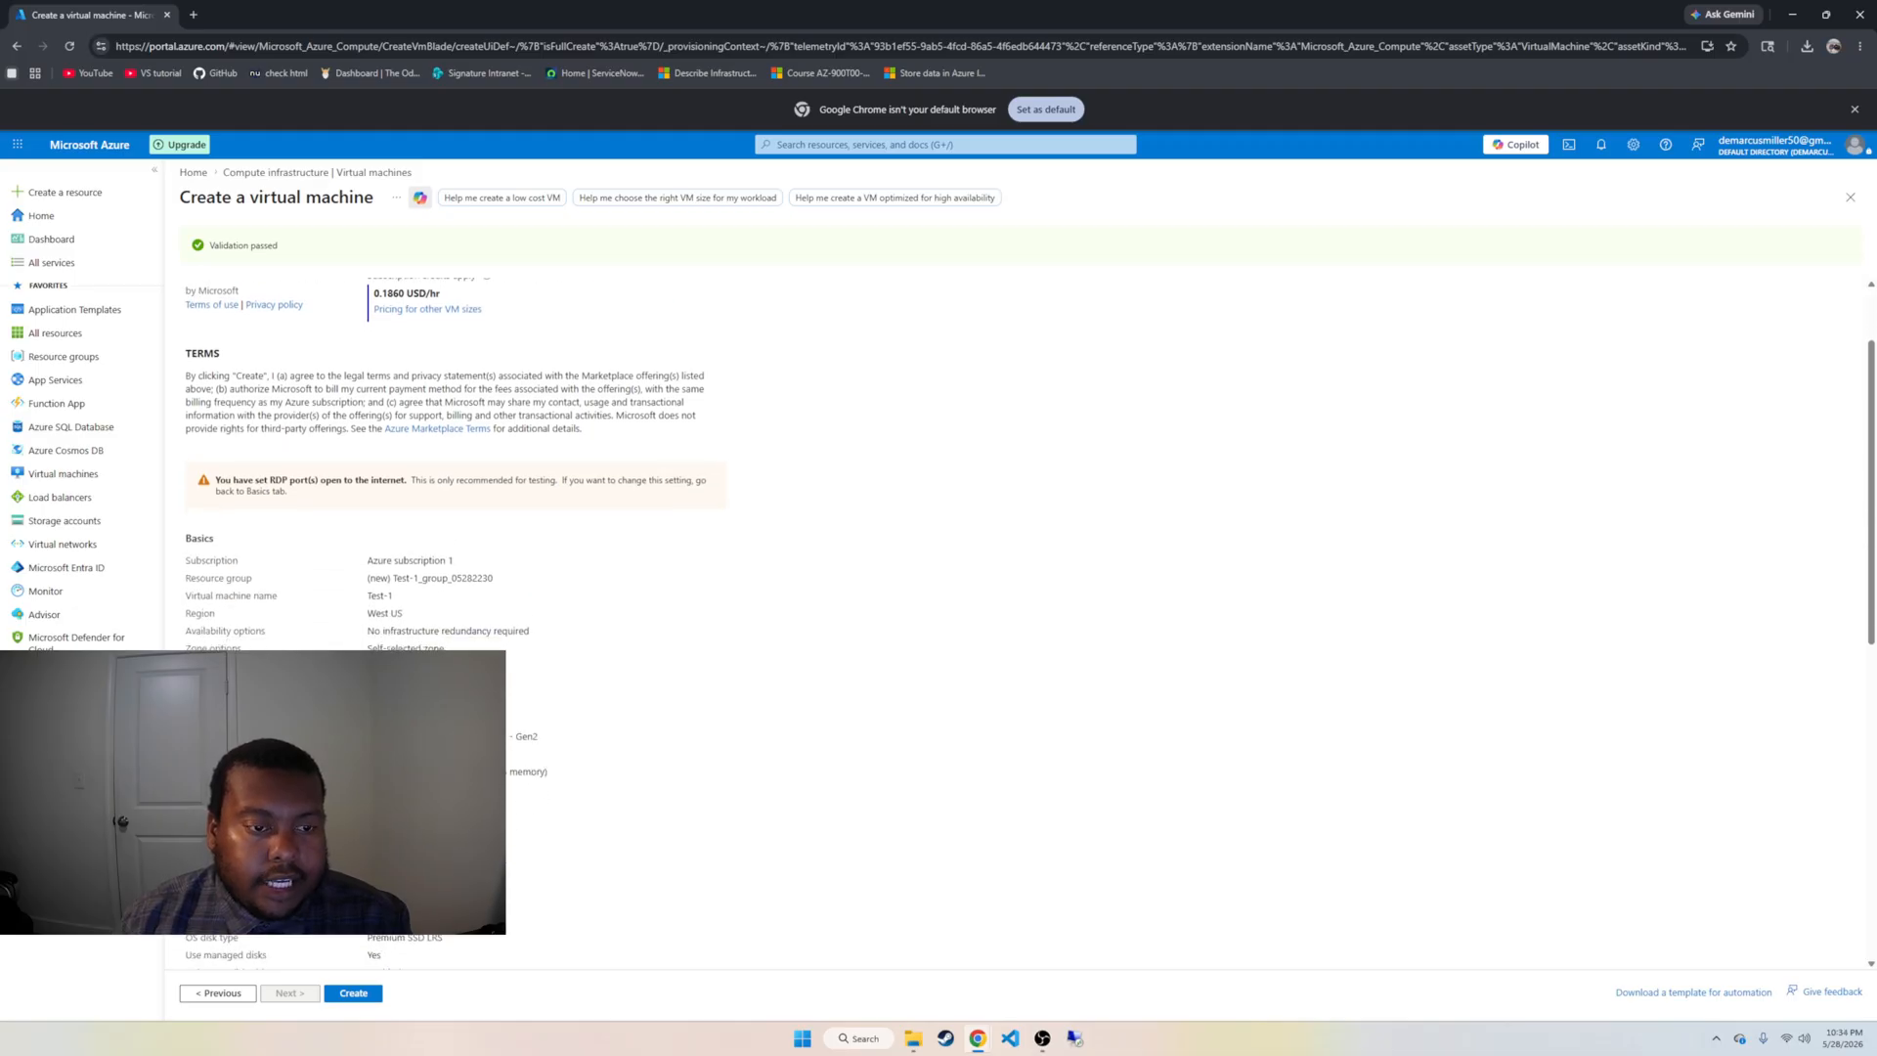
pyautogui.scroll(-6, 446, 621)
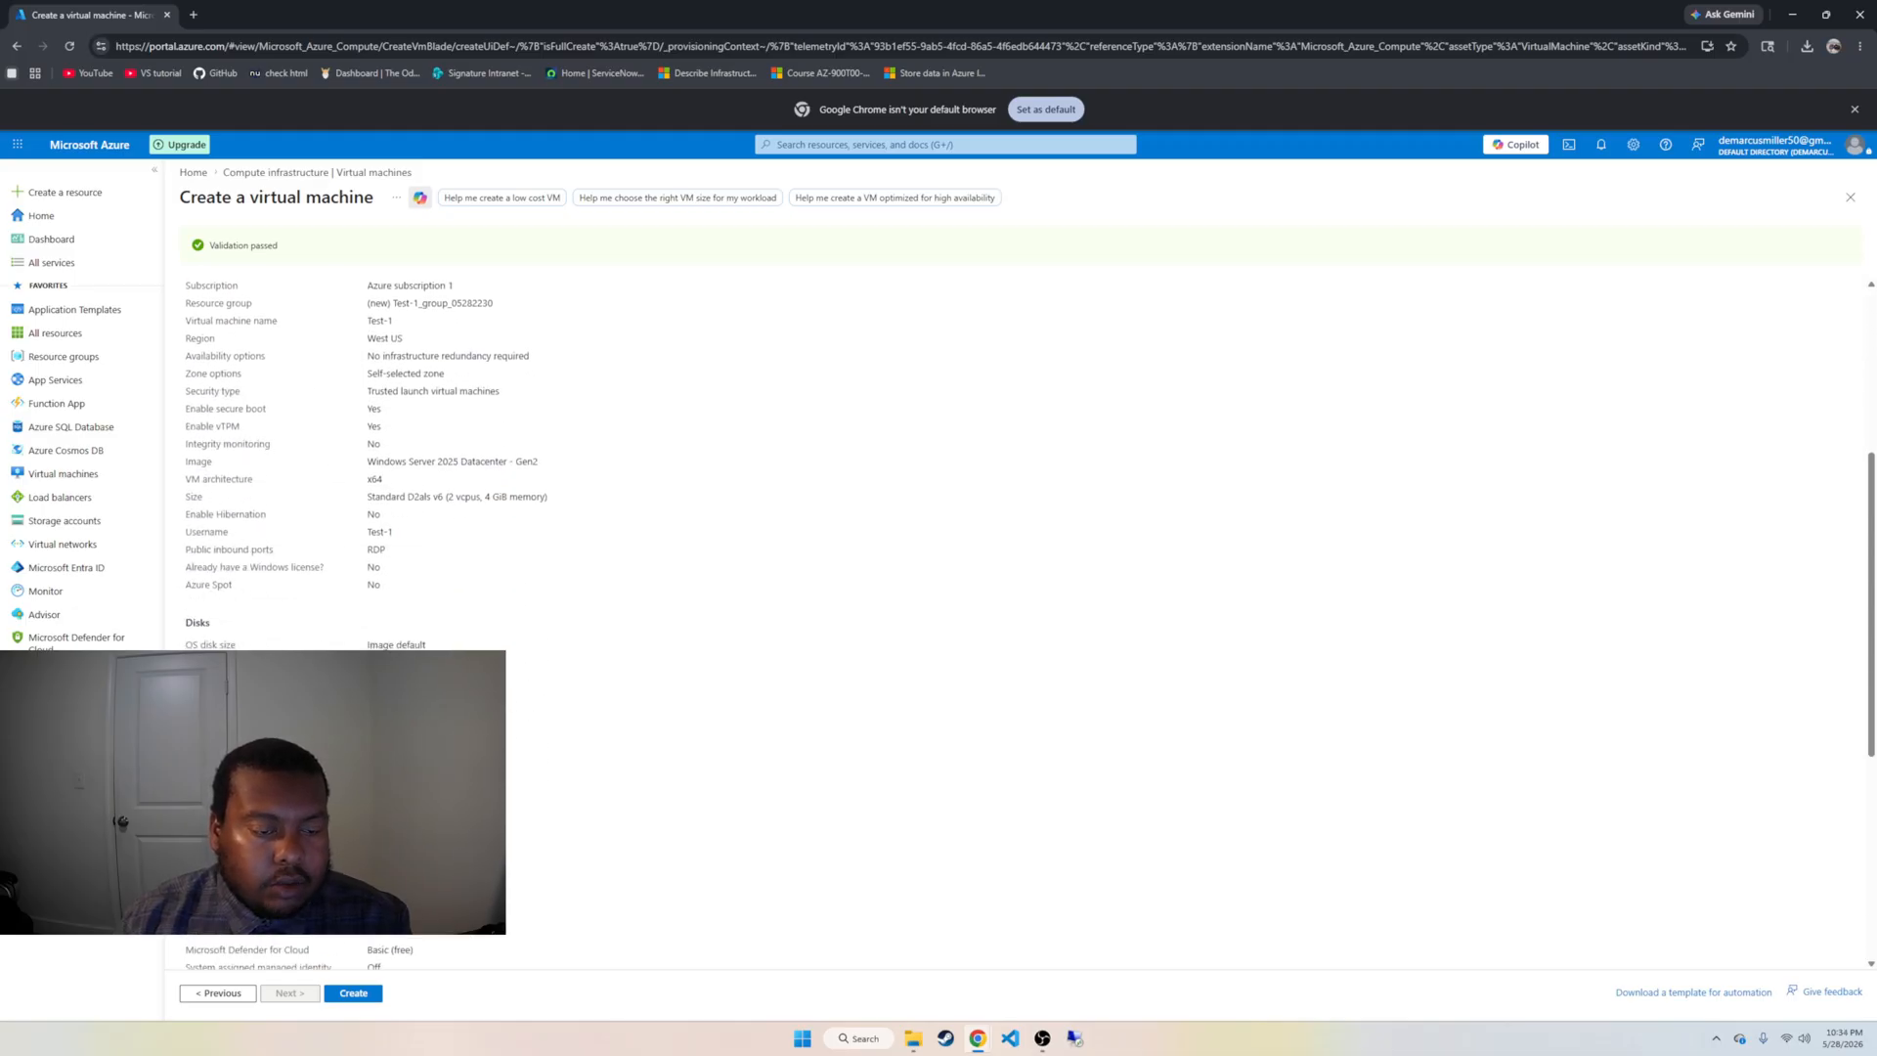
pyautogui.scroll(-8, 446, 622)
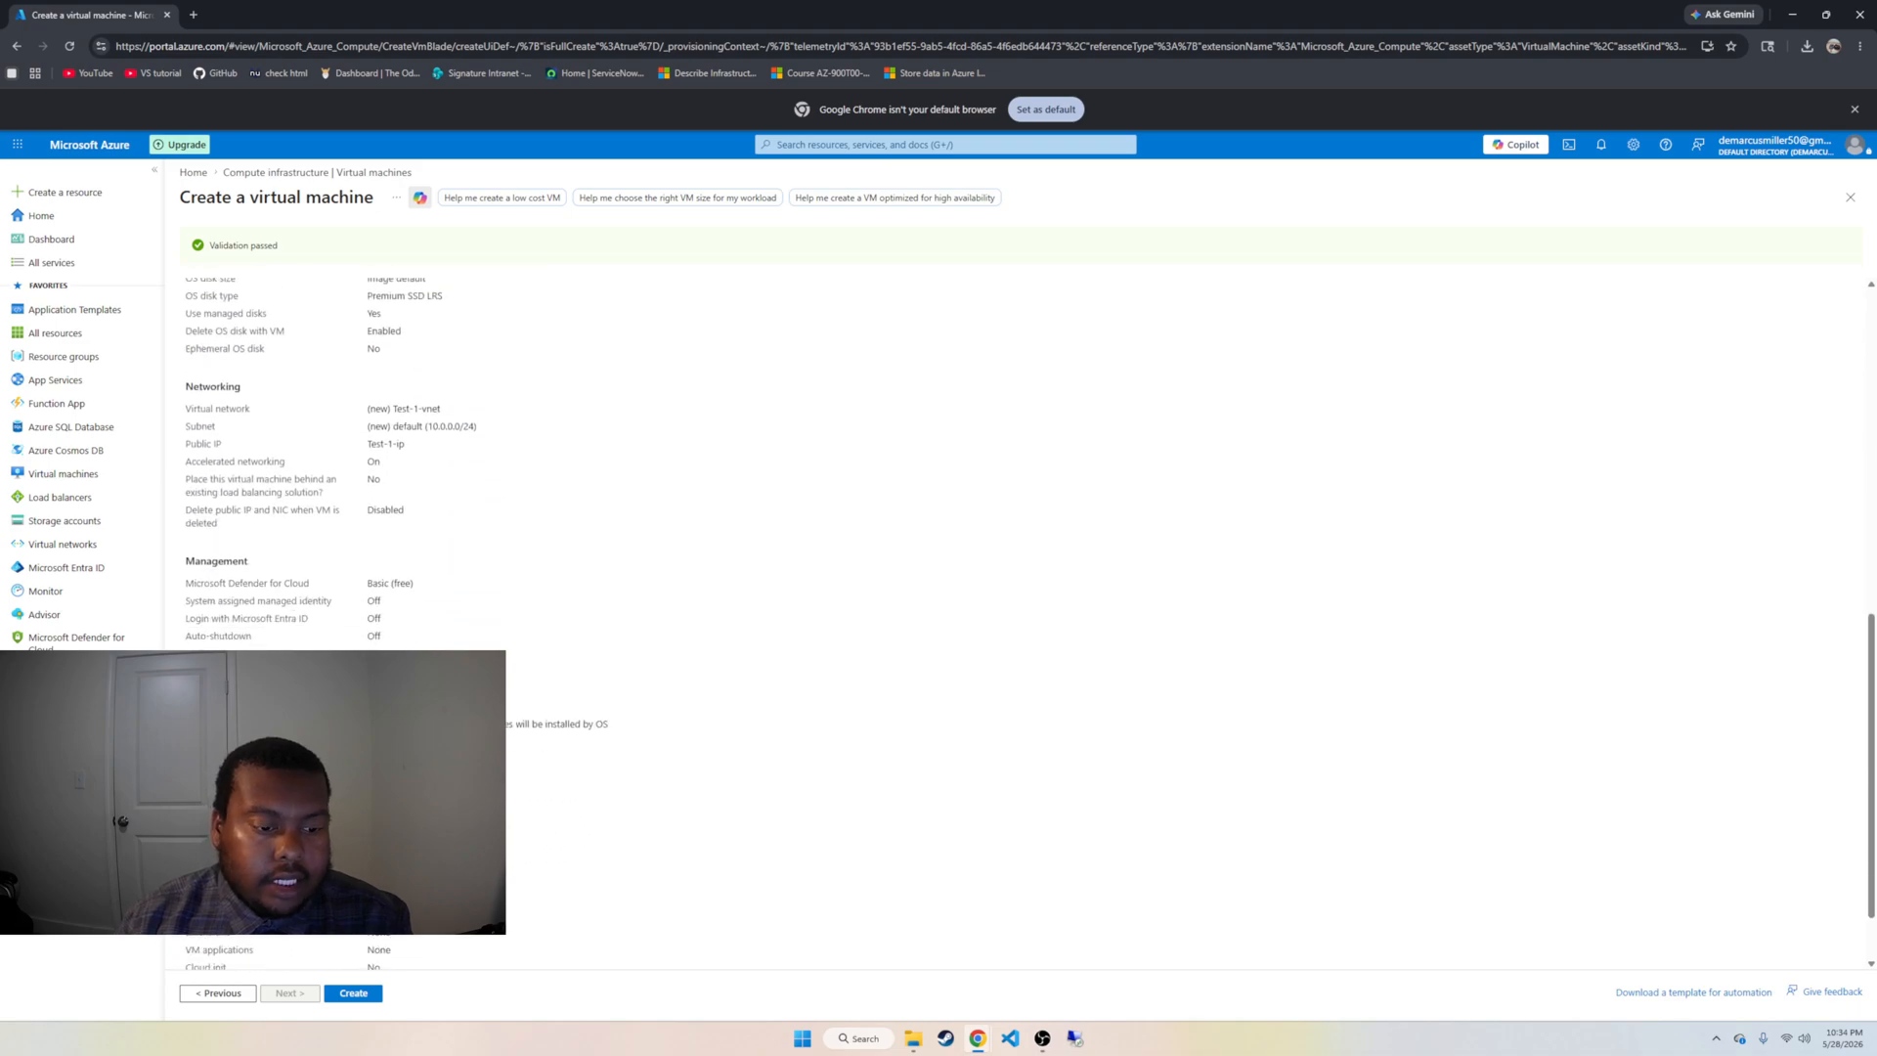
pyautogui.click(355, 992)
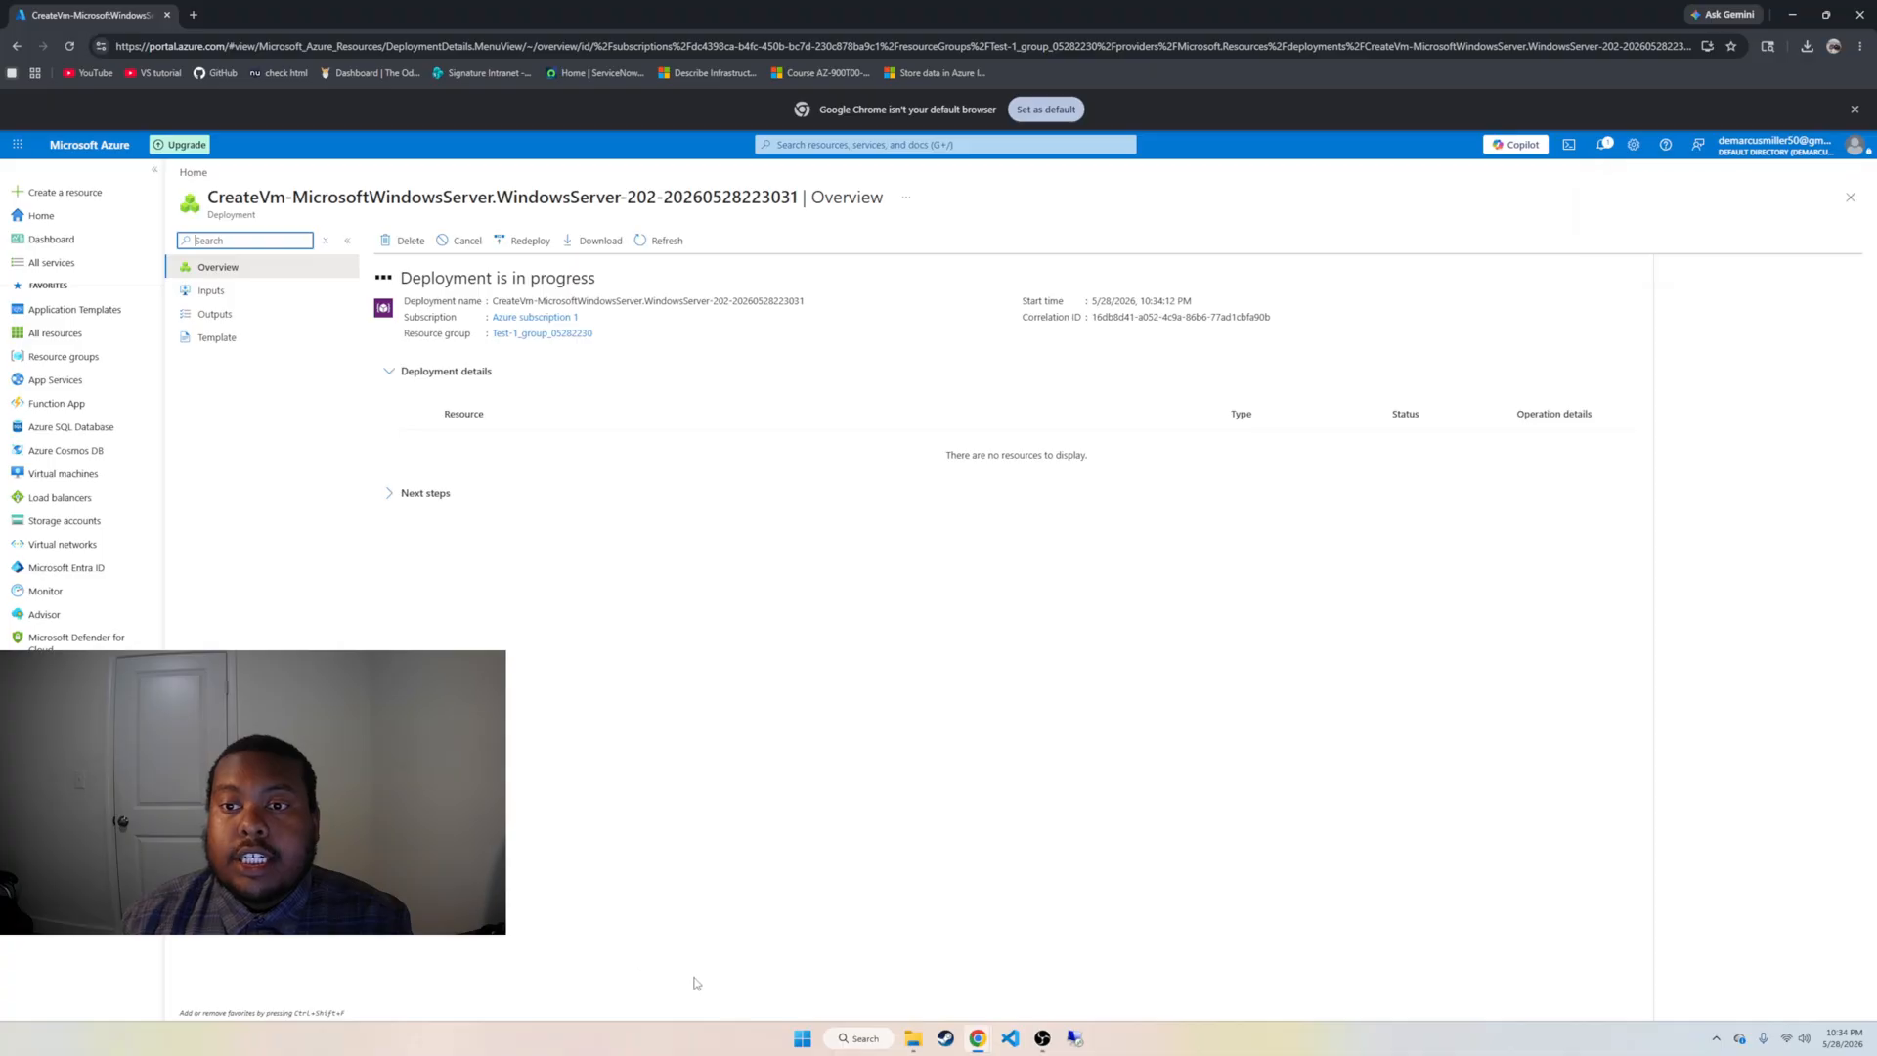
# Search Windows for AnyDesk and launch the application
pyautogui.click(858, 1038)
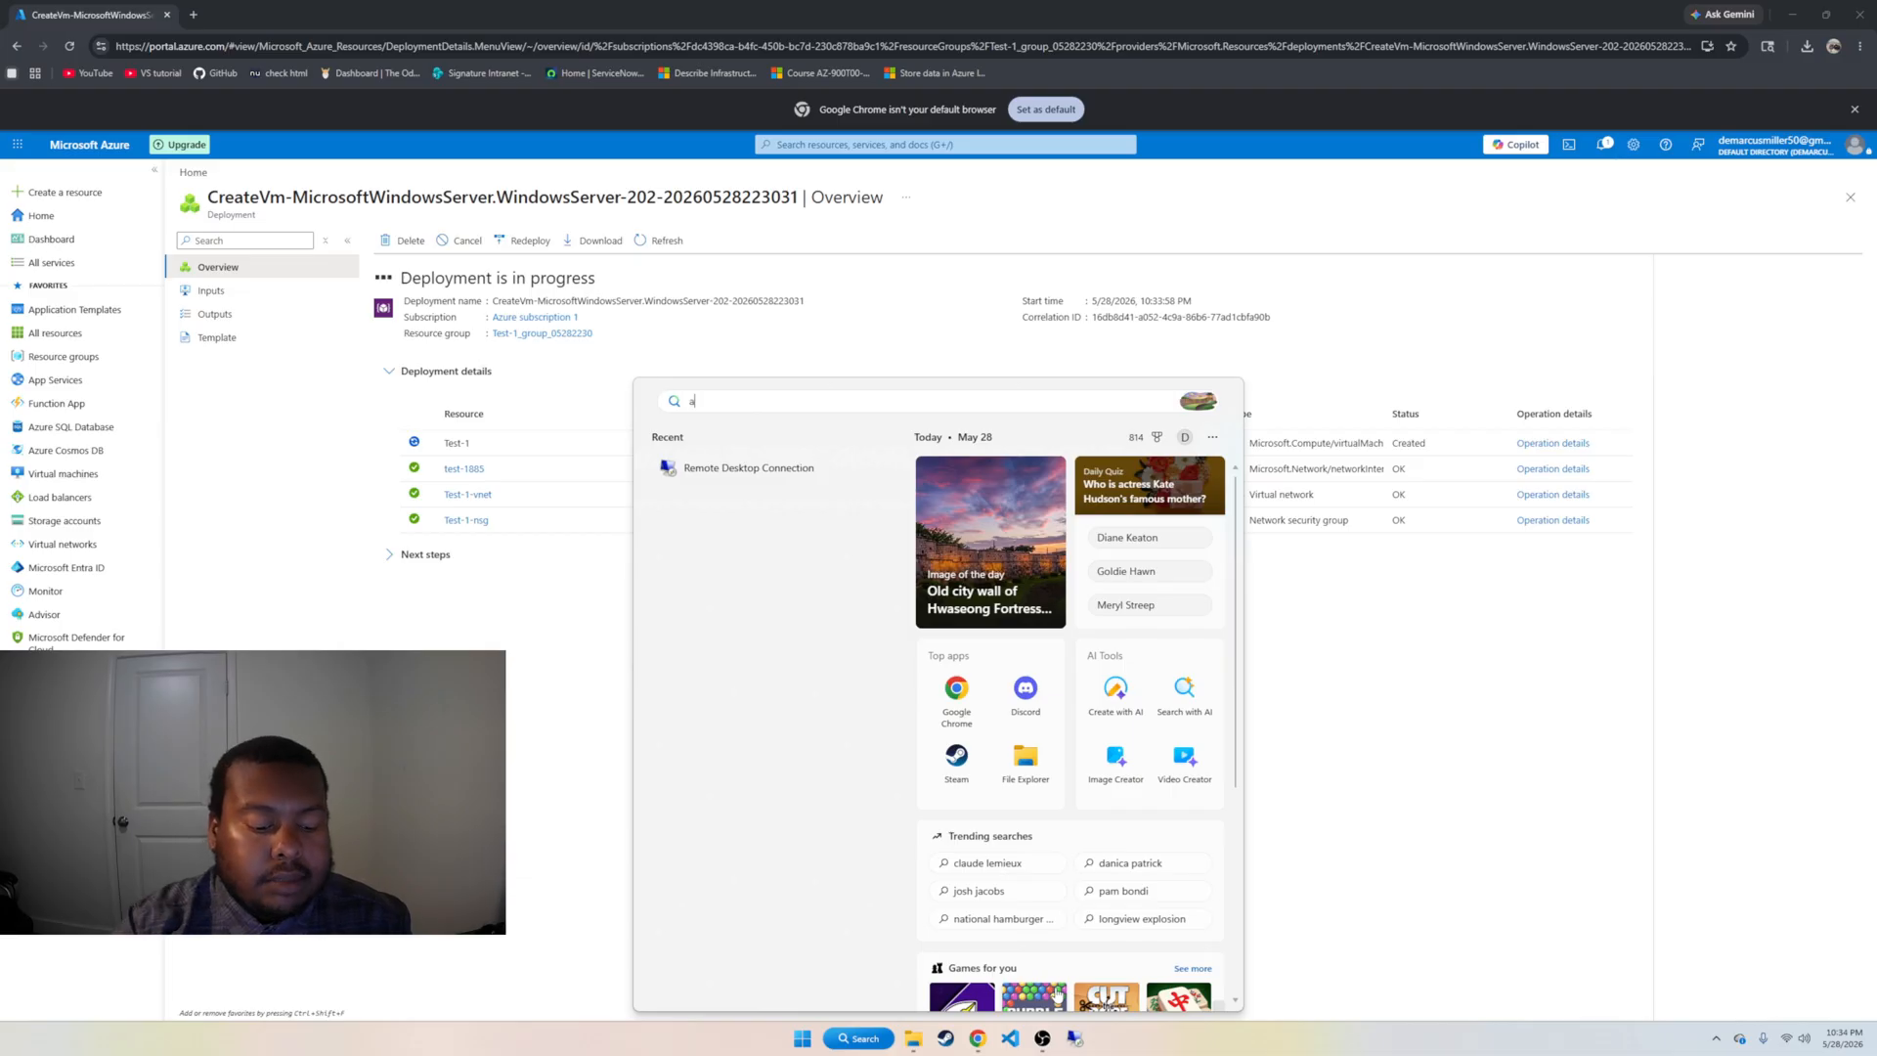
pyautogui.write('any')
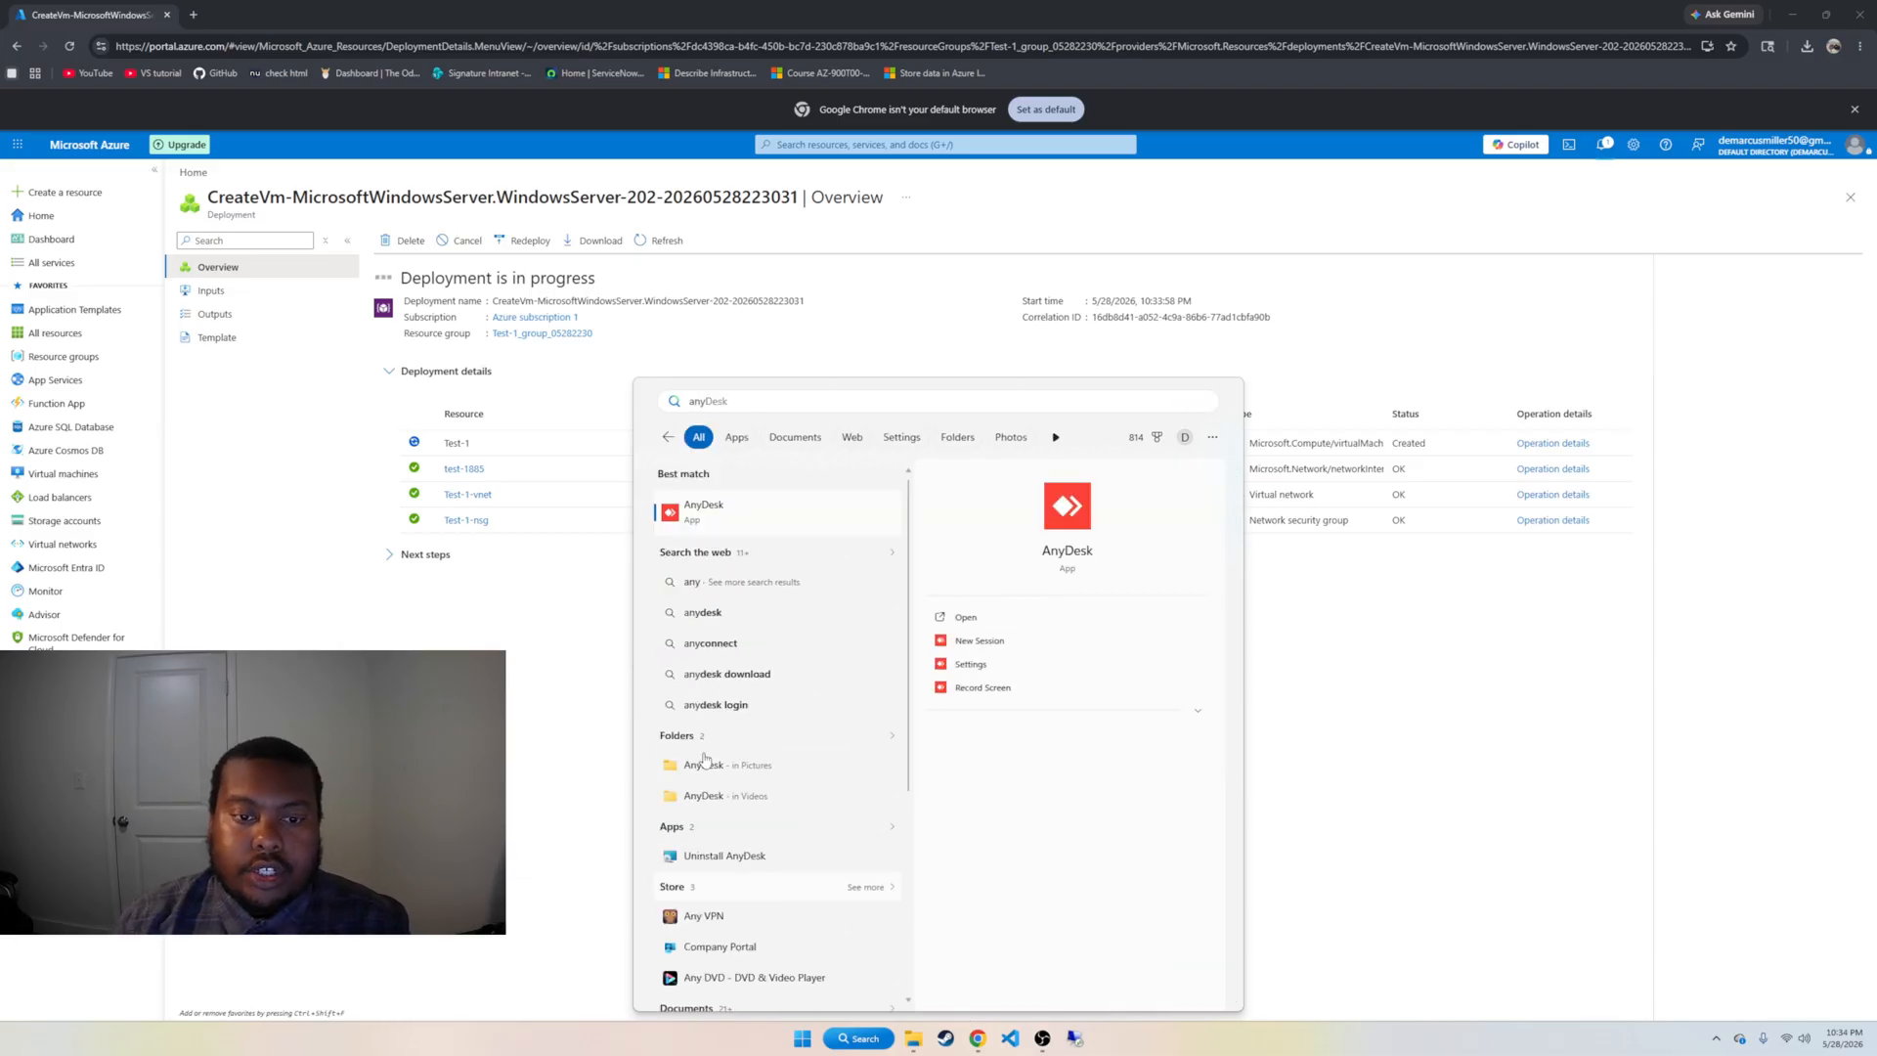
pyautogui.click(735, 522)
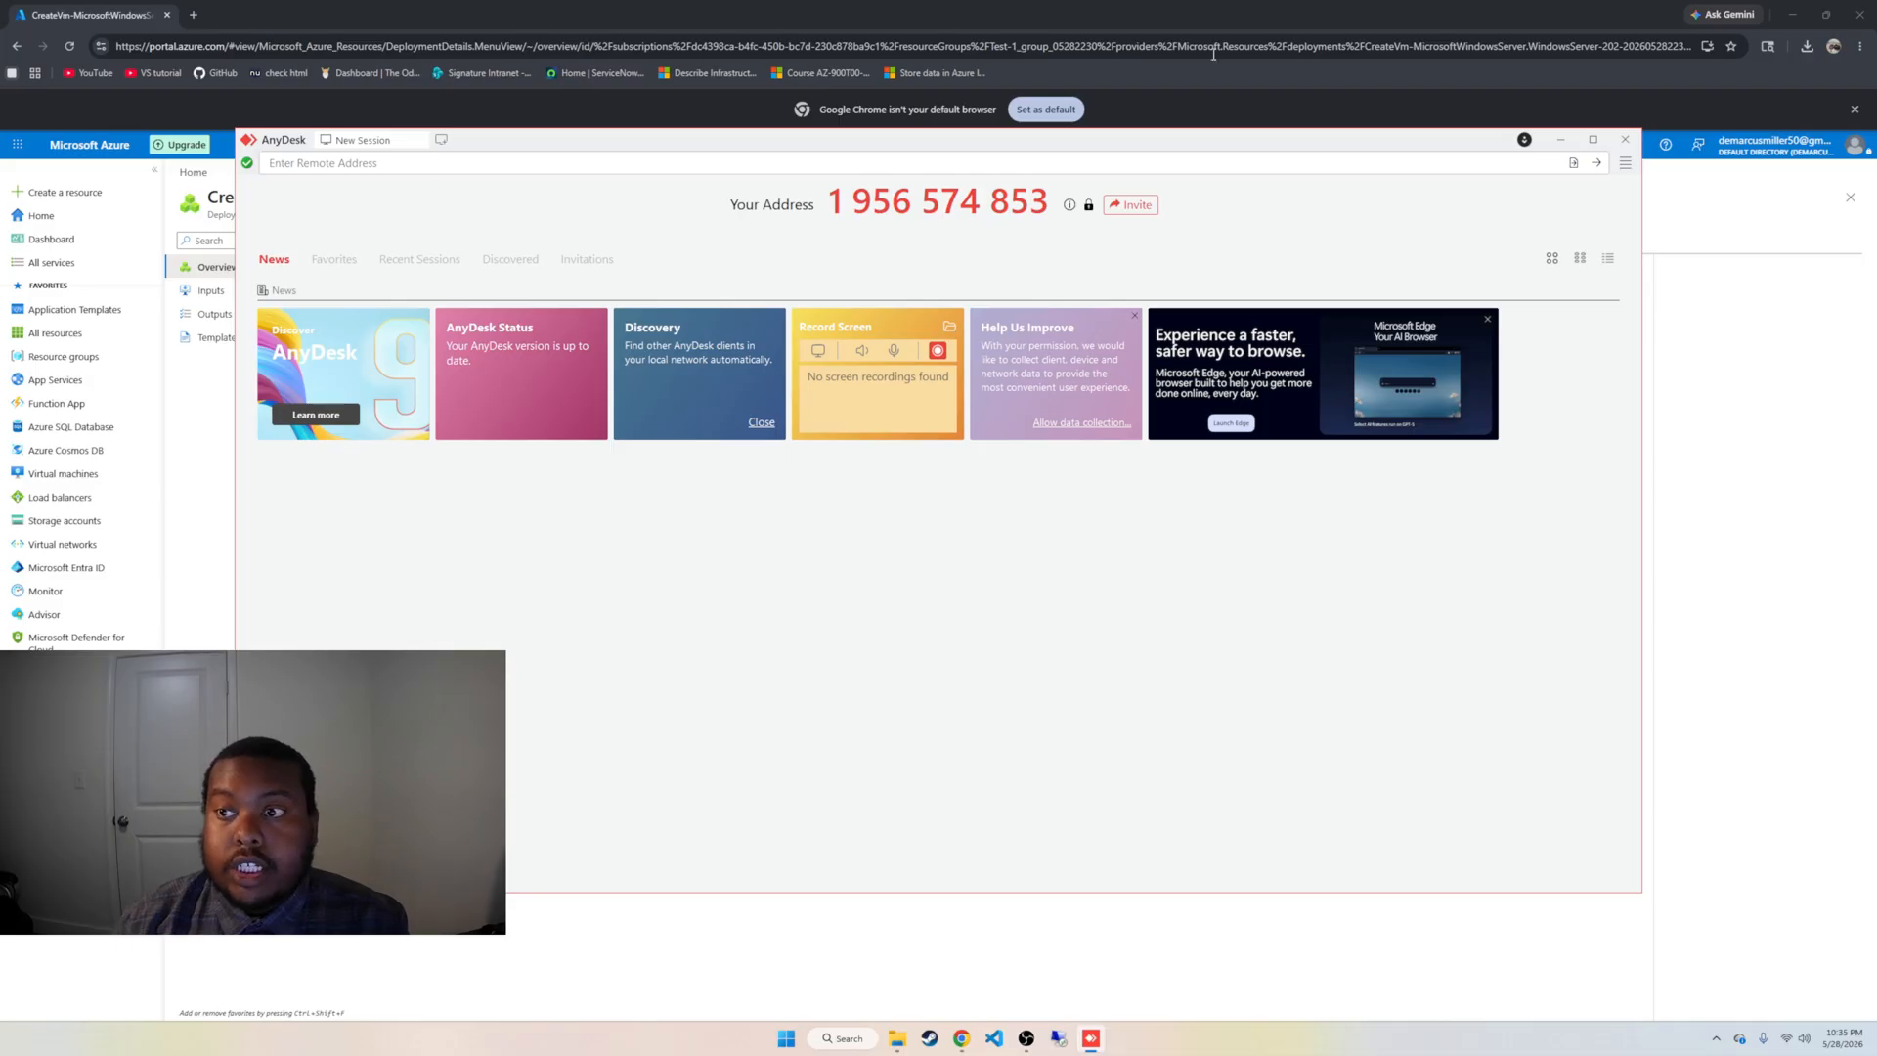
# Close AnyDesk, open the deployed Test-1 virtual machine's overview in Azure and reload it to update the agent status
pyautogui.click(1627, 141)
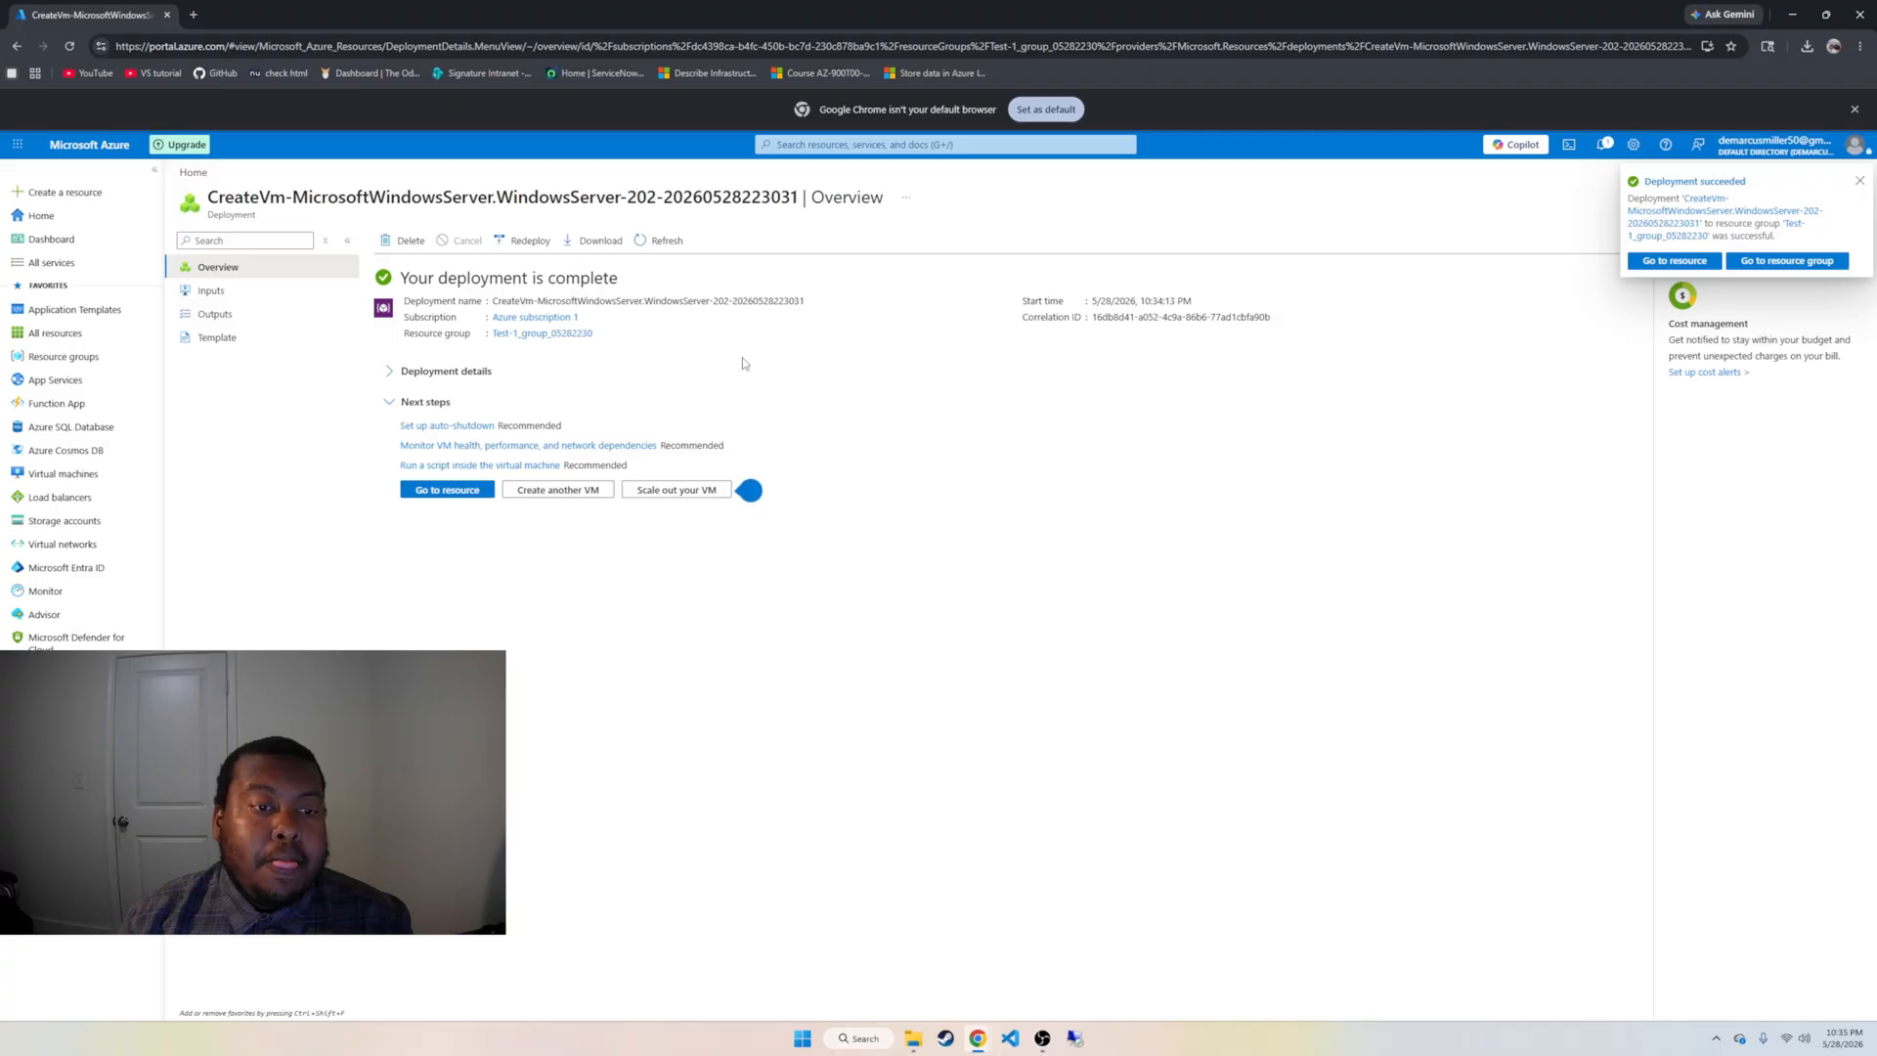
pyautogui.click(466, 494)
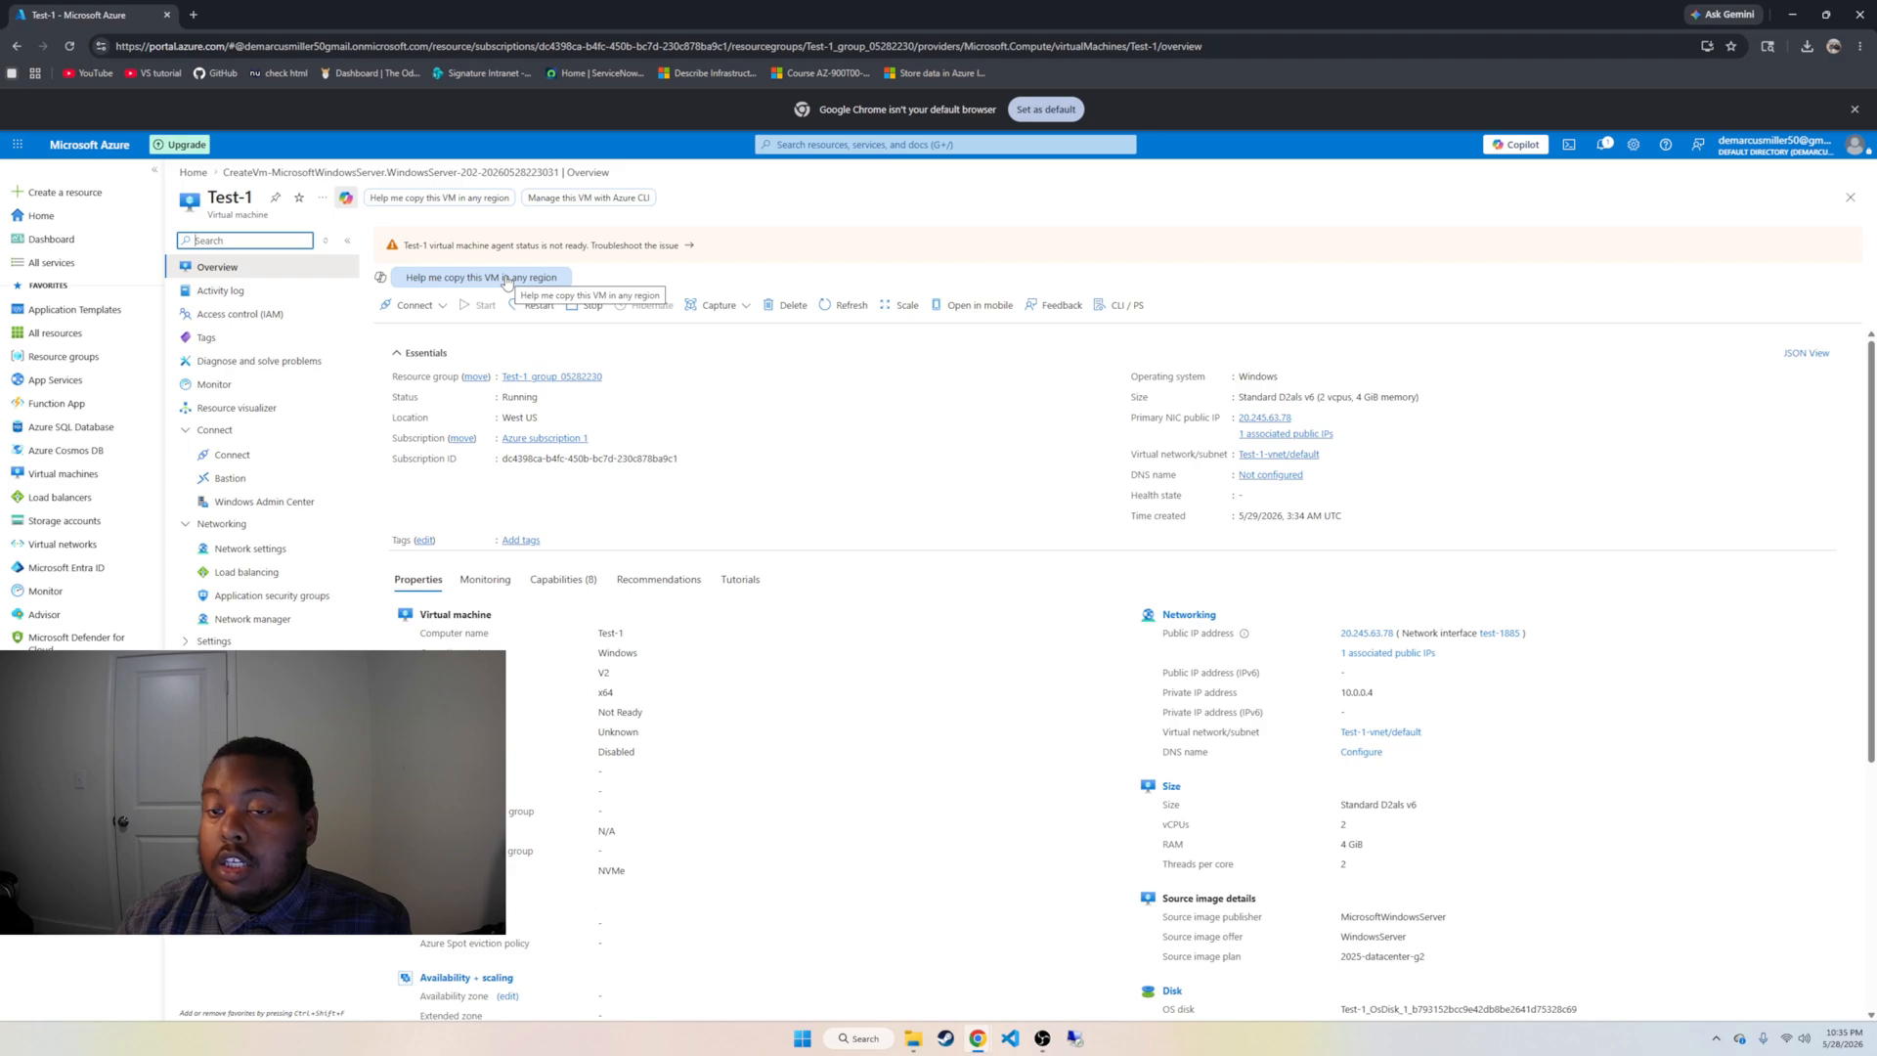
pyautogui.scroll(-2, 621, 504)
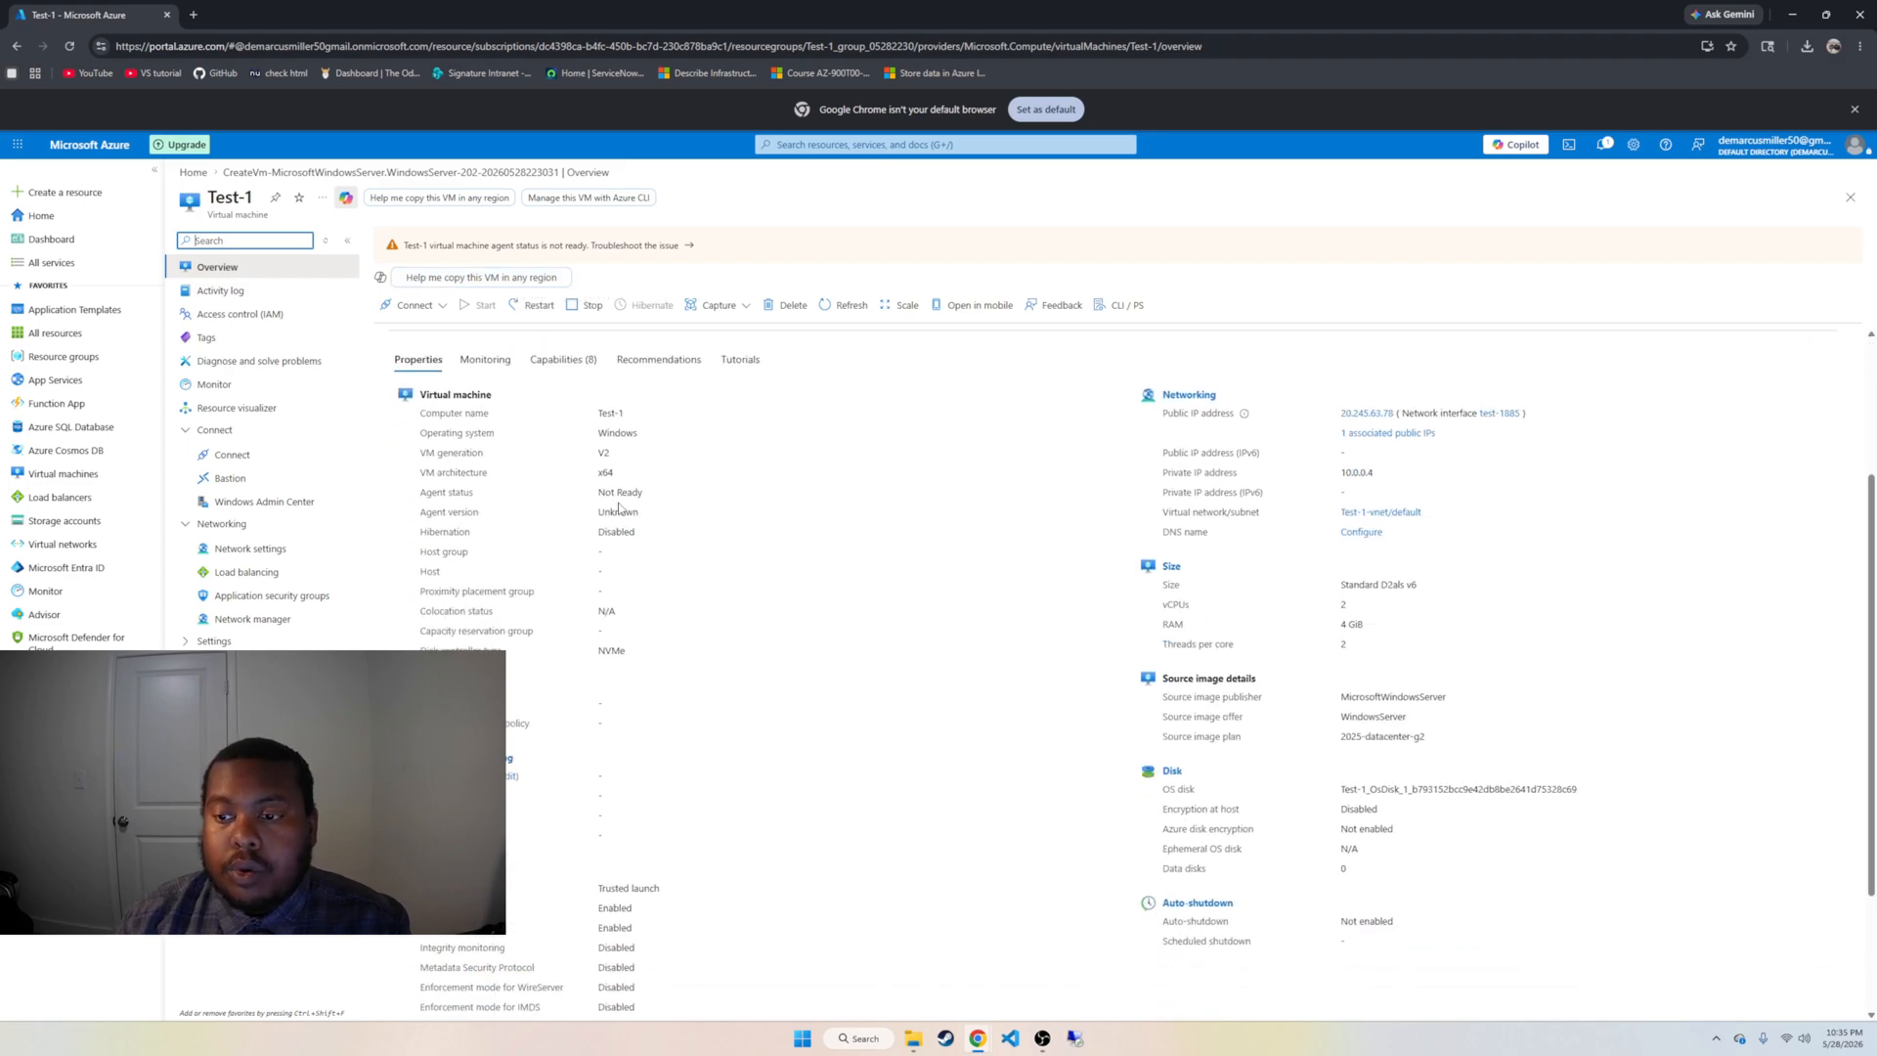
pyautogui.scroll(2, 619, 507)
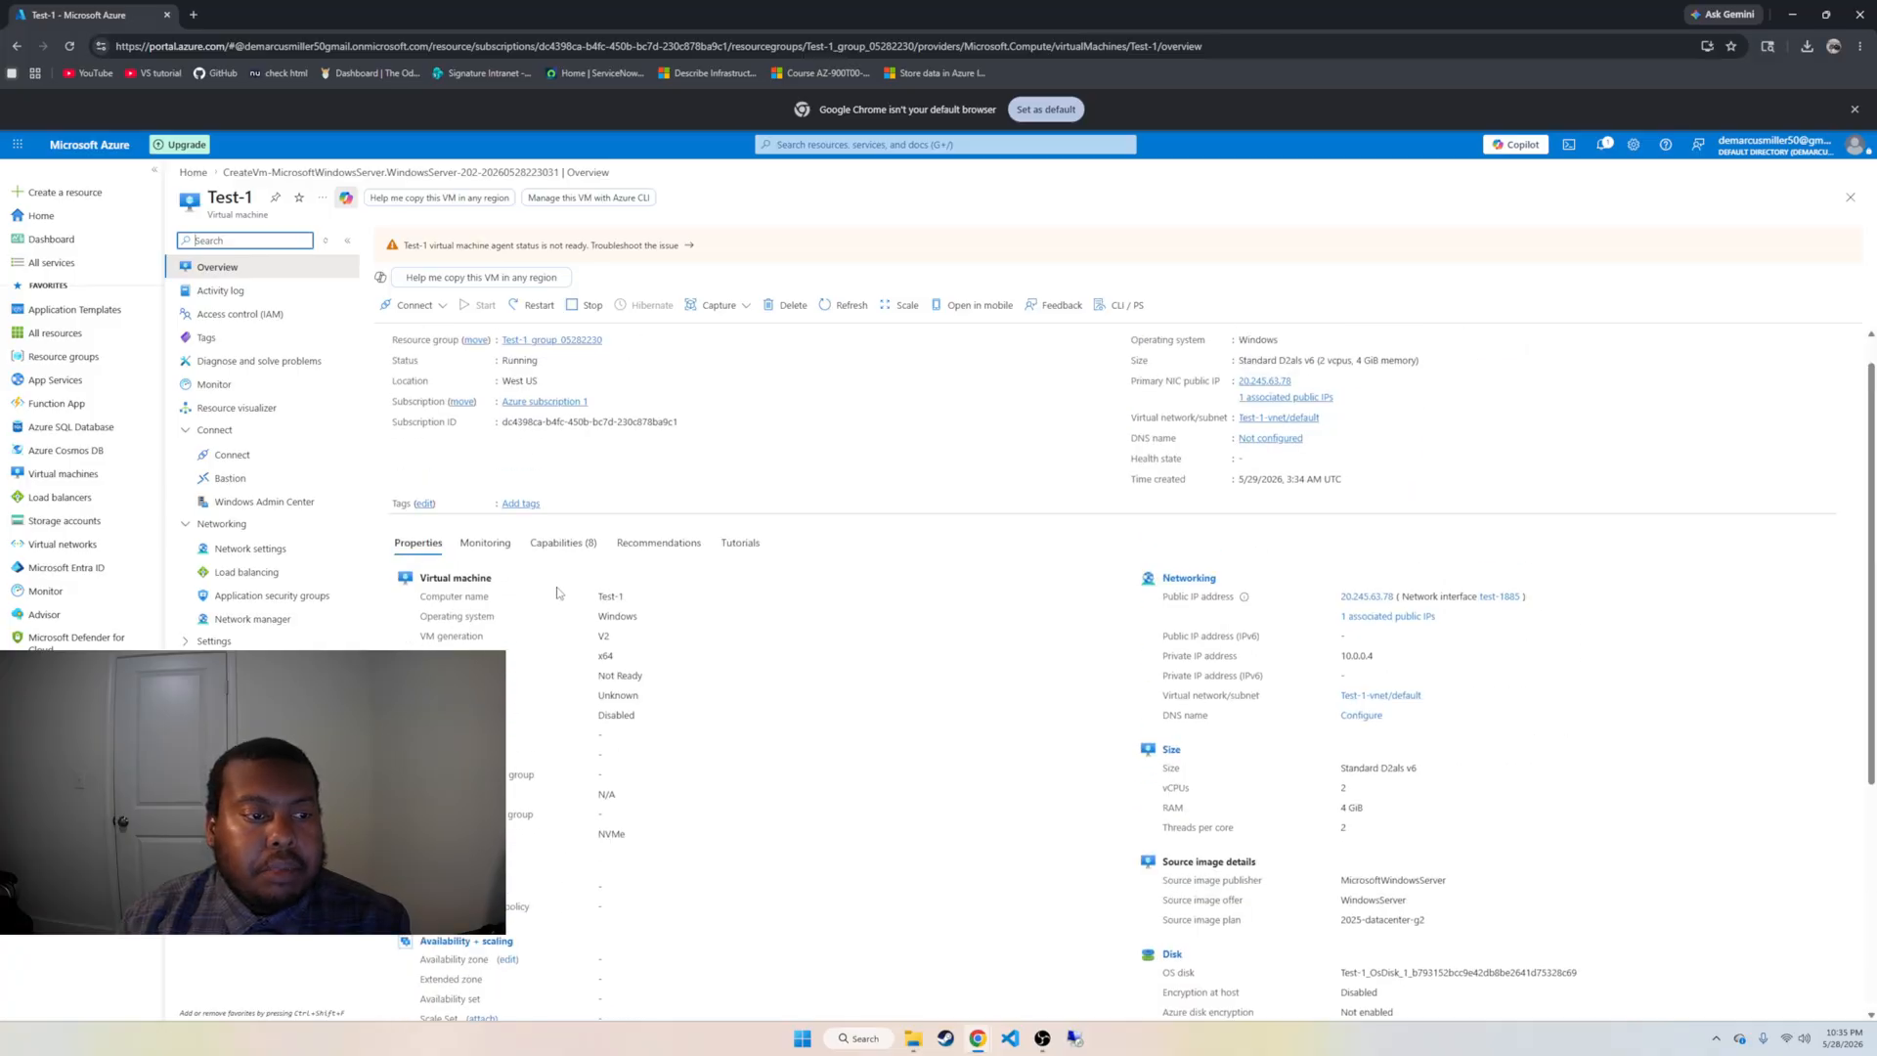
pyautogui.click(71, 47)
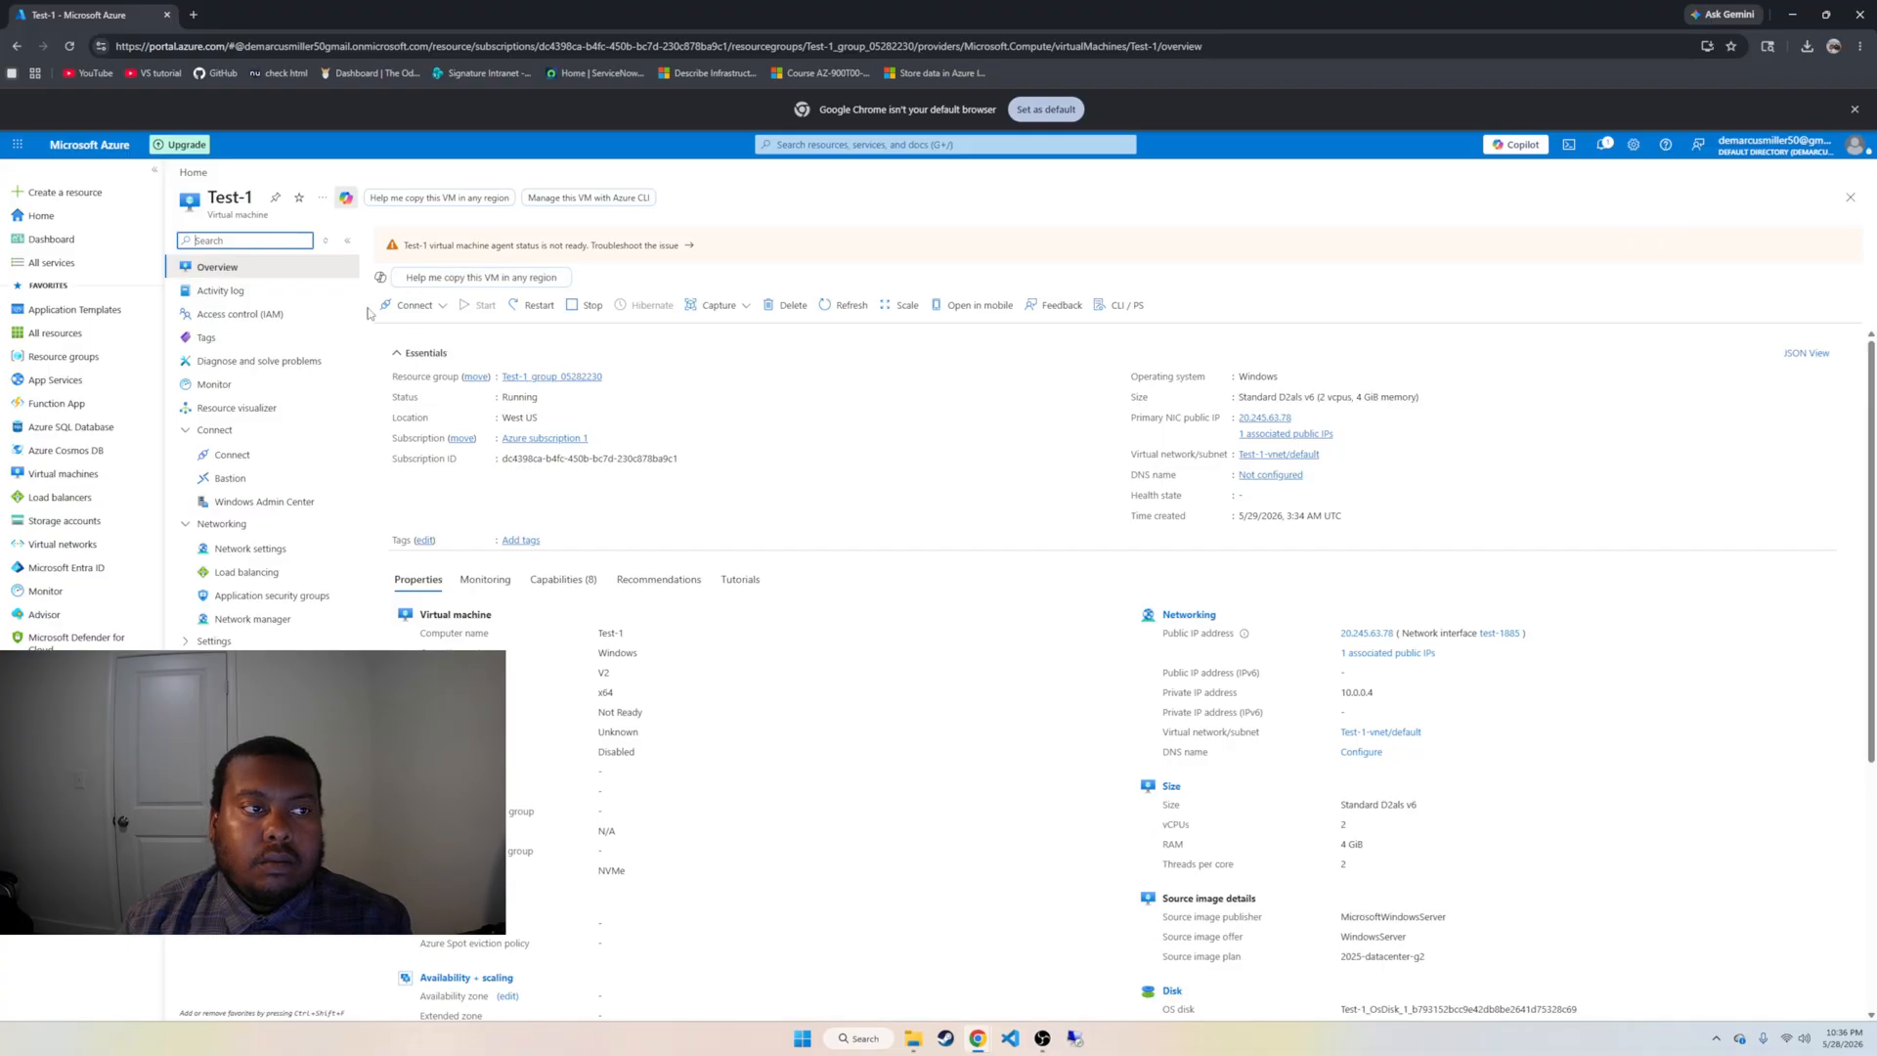
pyautogui.click(65, 54)
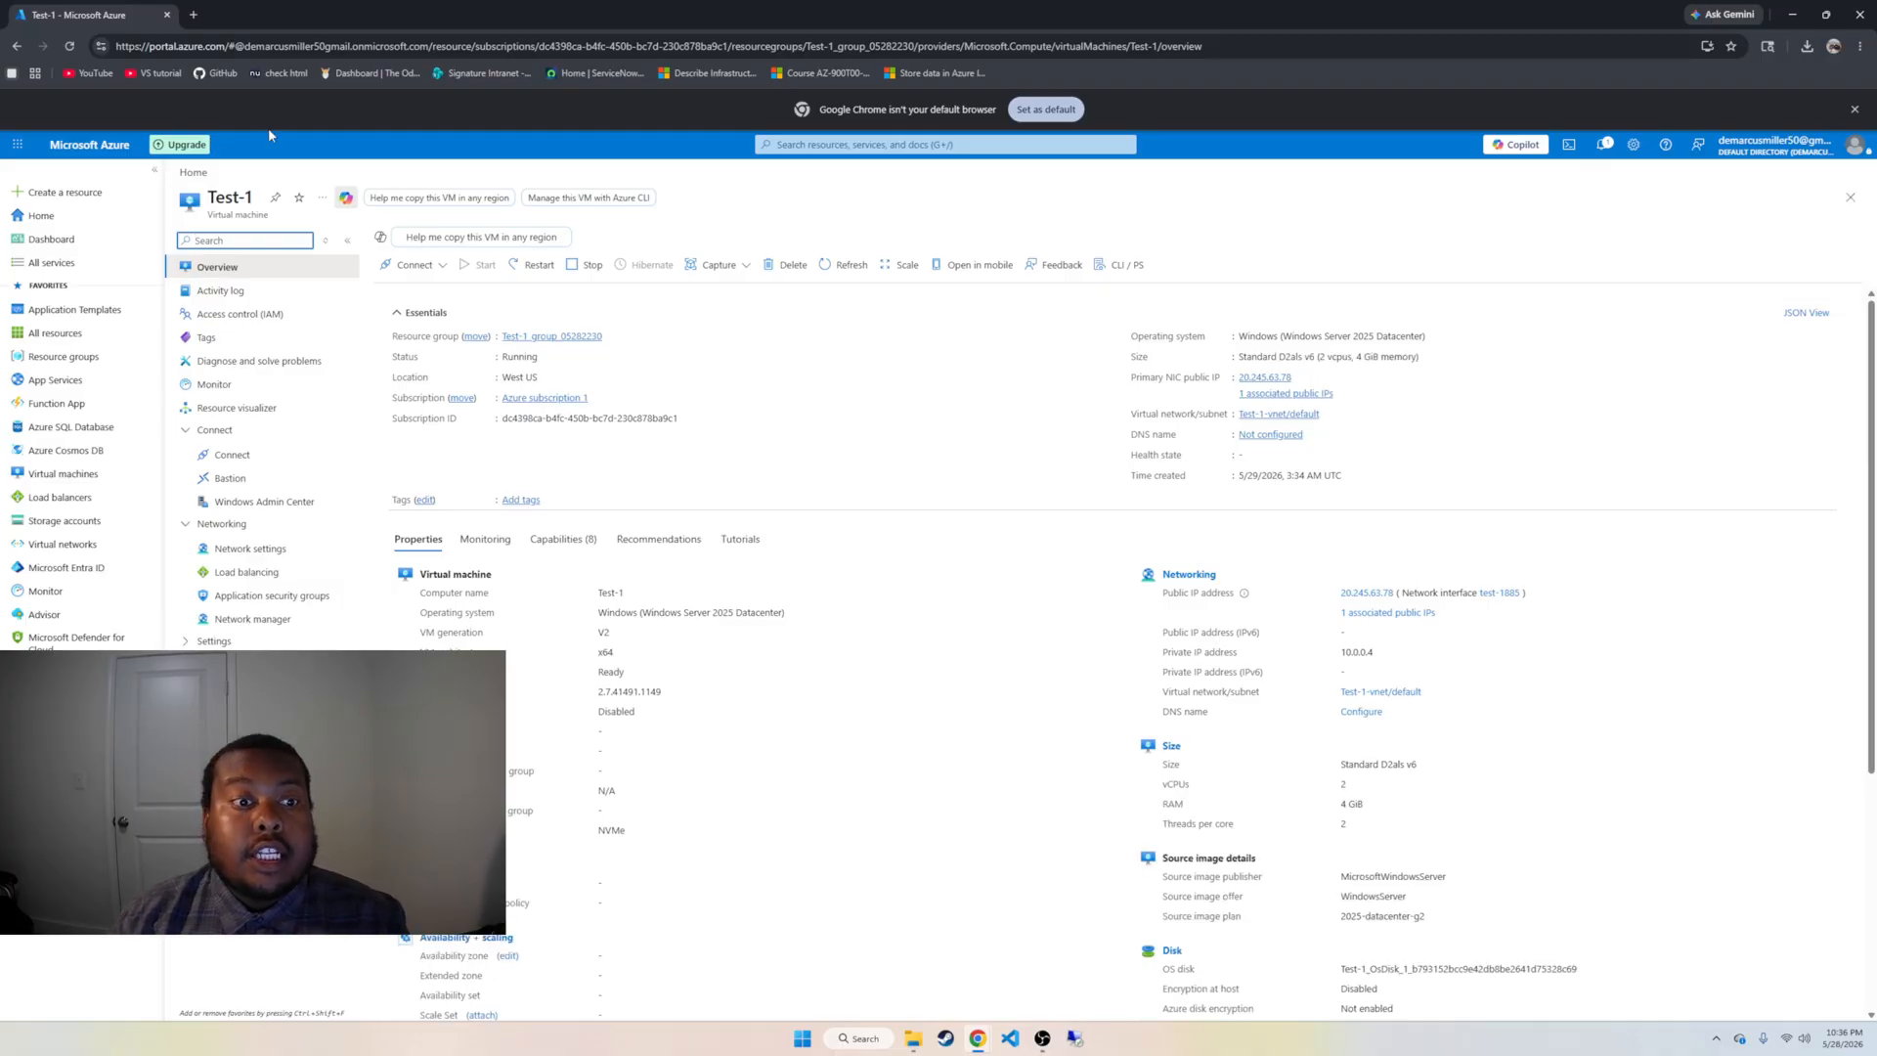
# Download the native RDP file for Test-1, open it and start the remote connection without sharing local resources
pyautogui.click(411, 265)
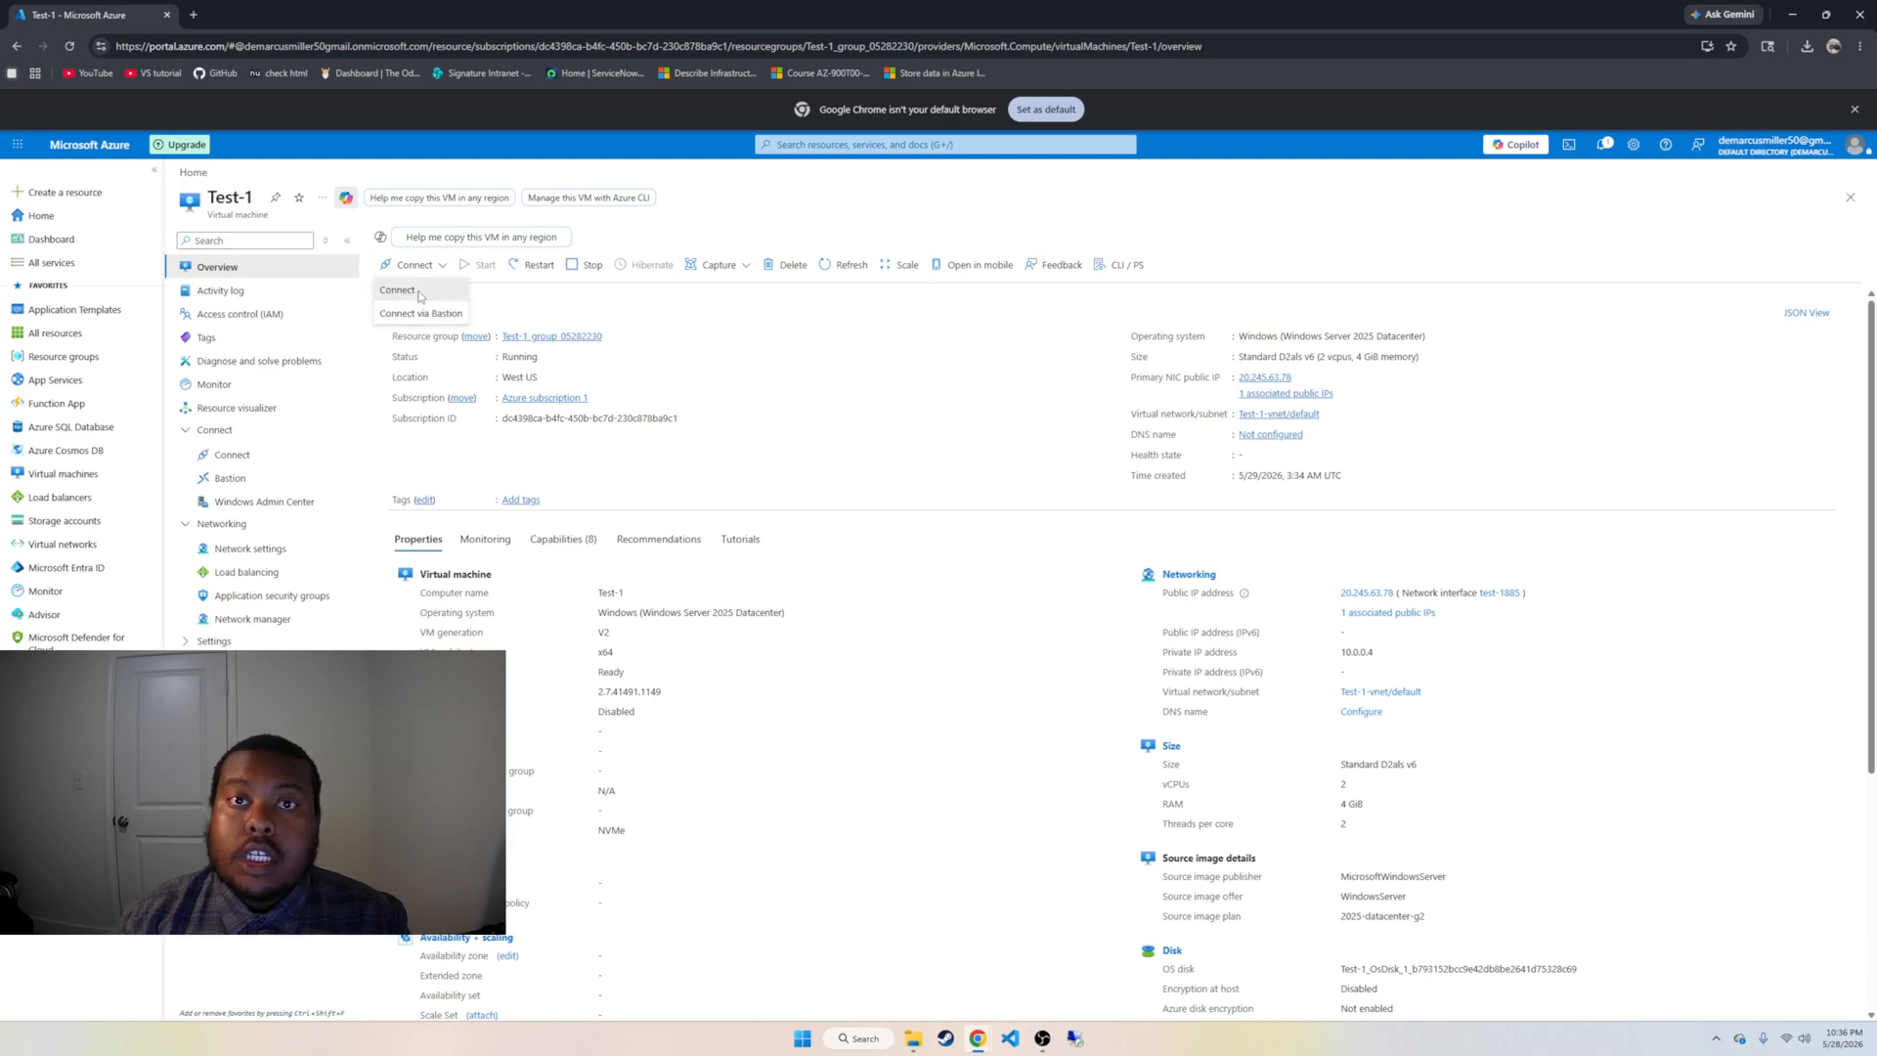
pyautogui.click(398, 291)
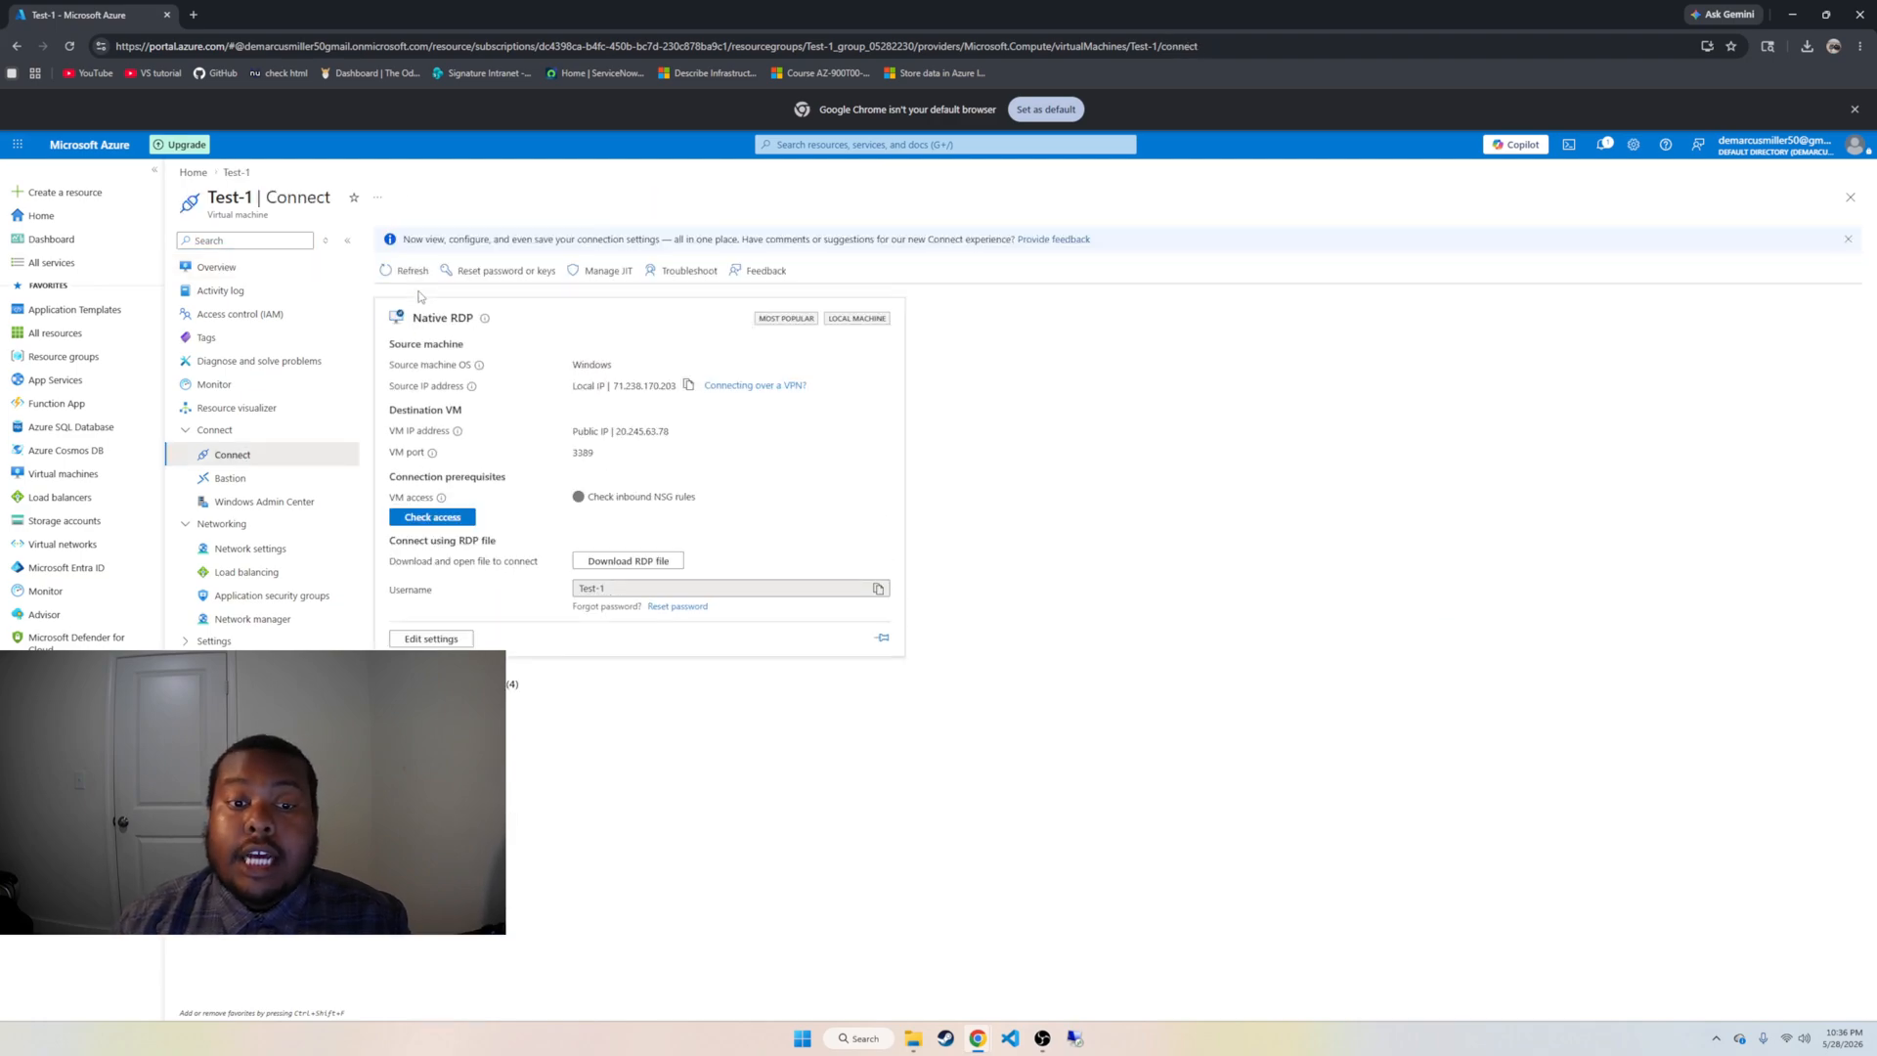
pyautogui.click(631, 560)
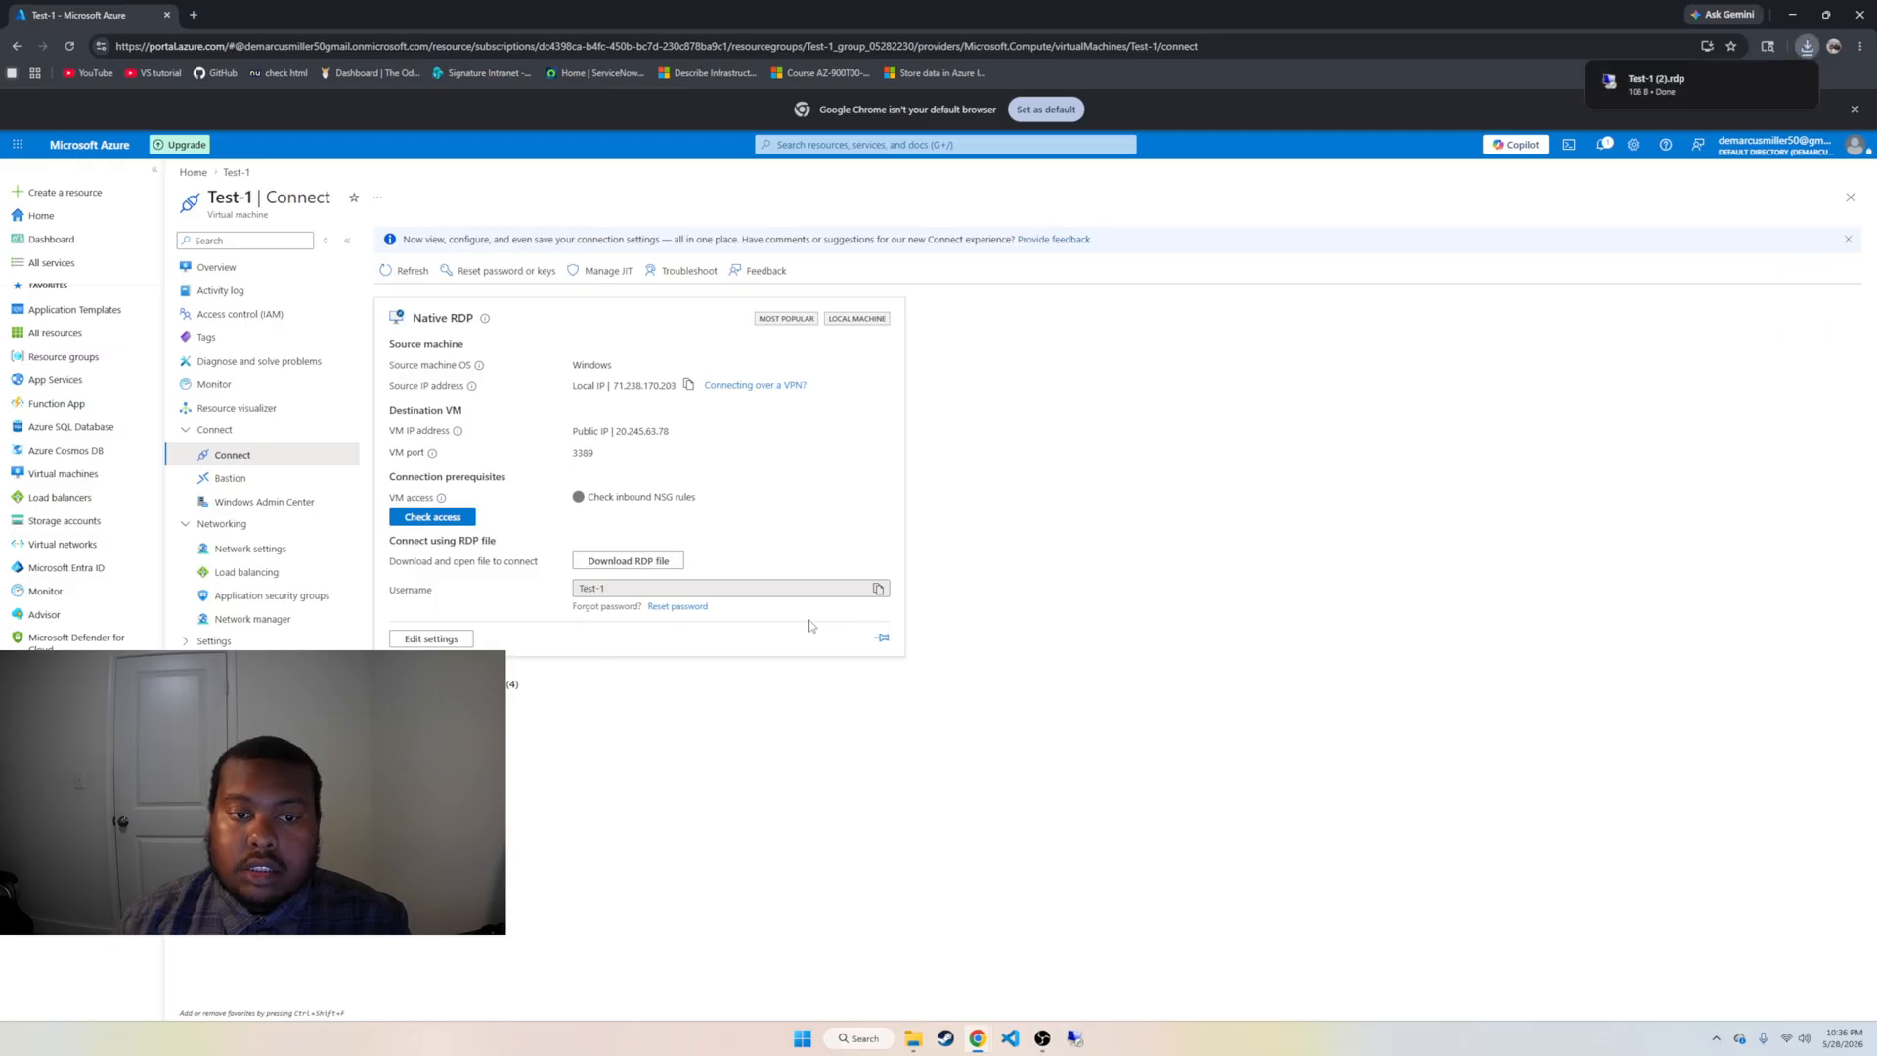
pyautogui.click(1685, 88)
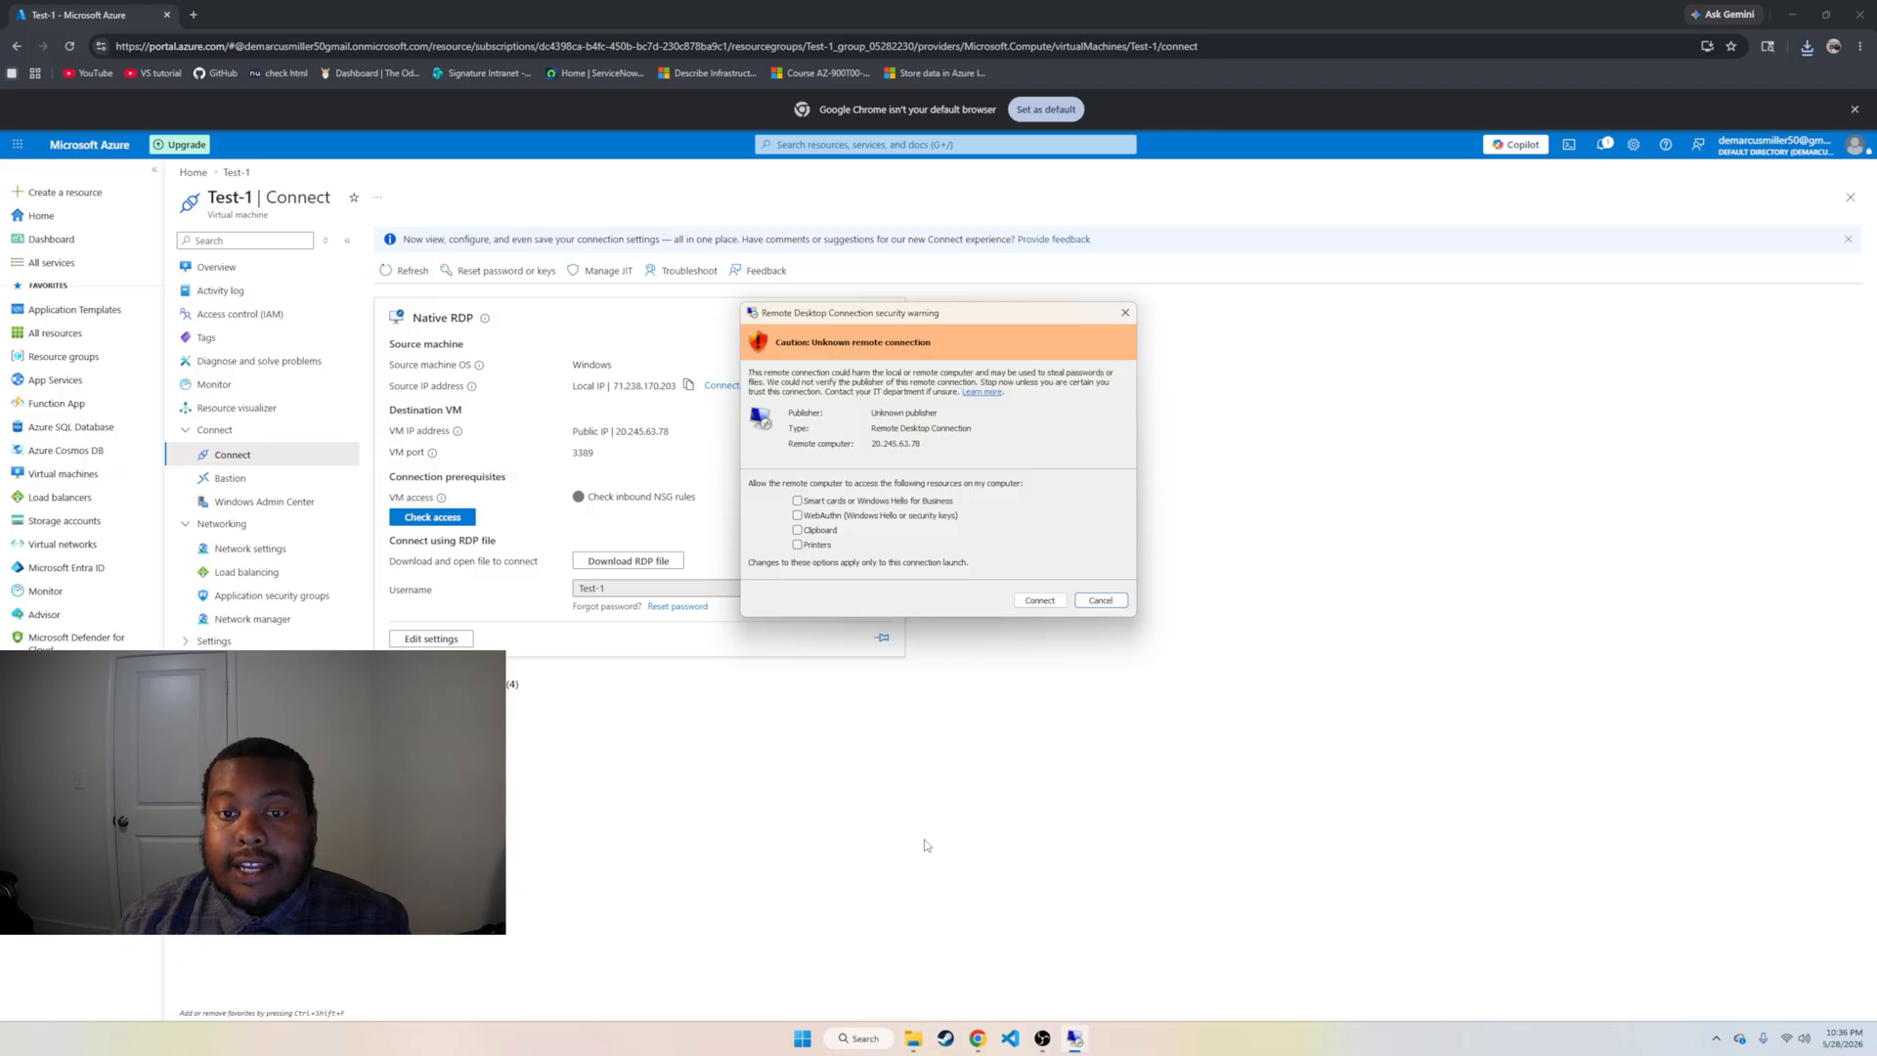
pyautogui.click(1039, 601)
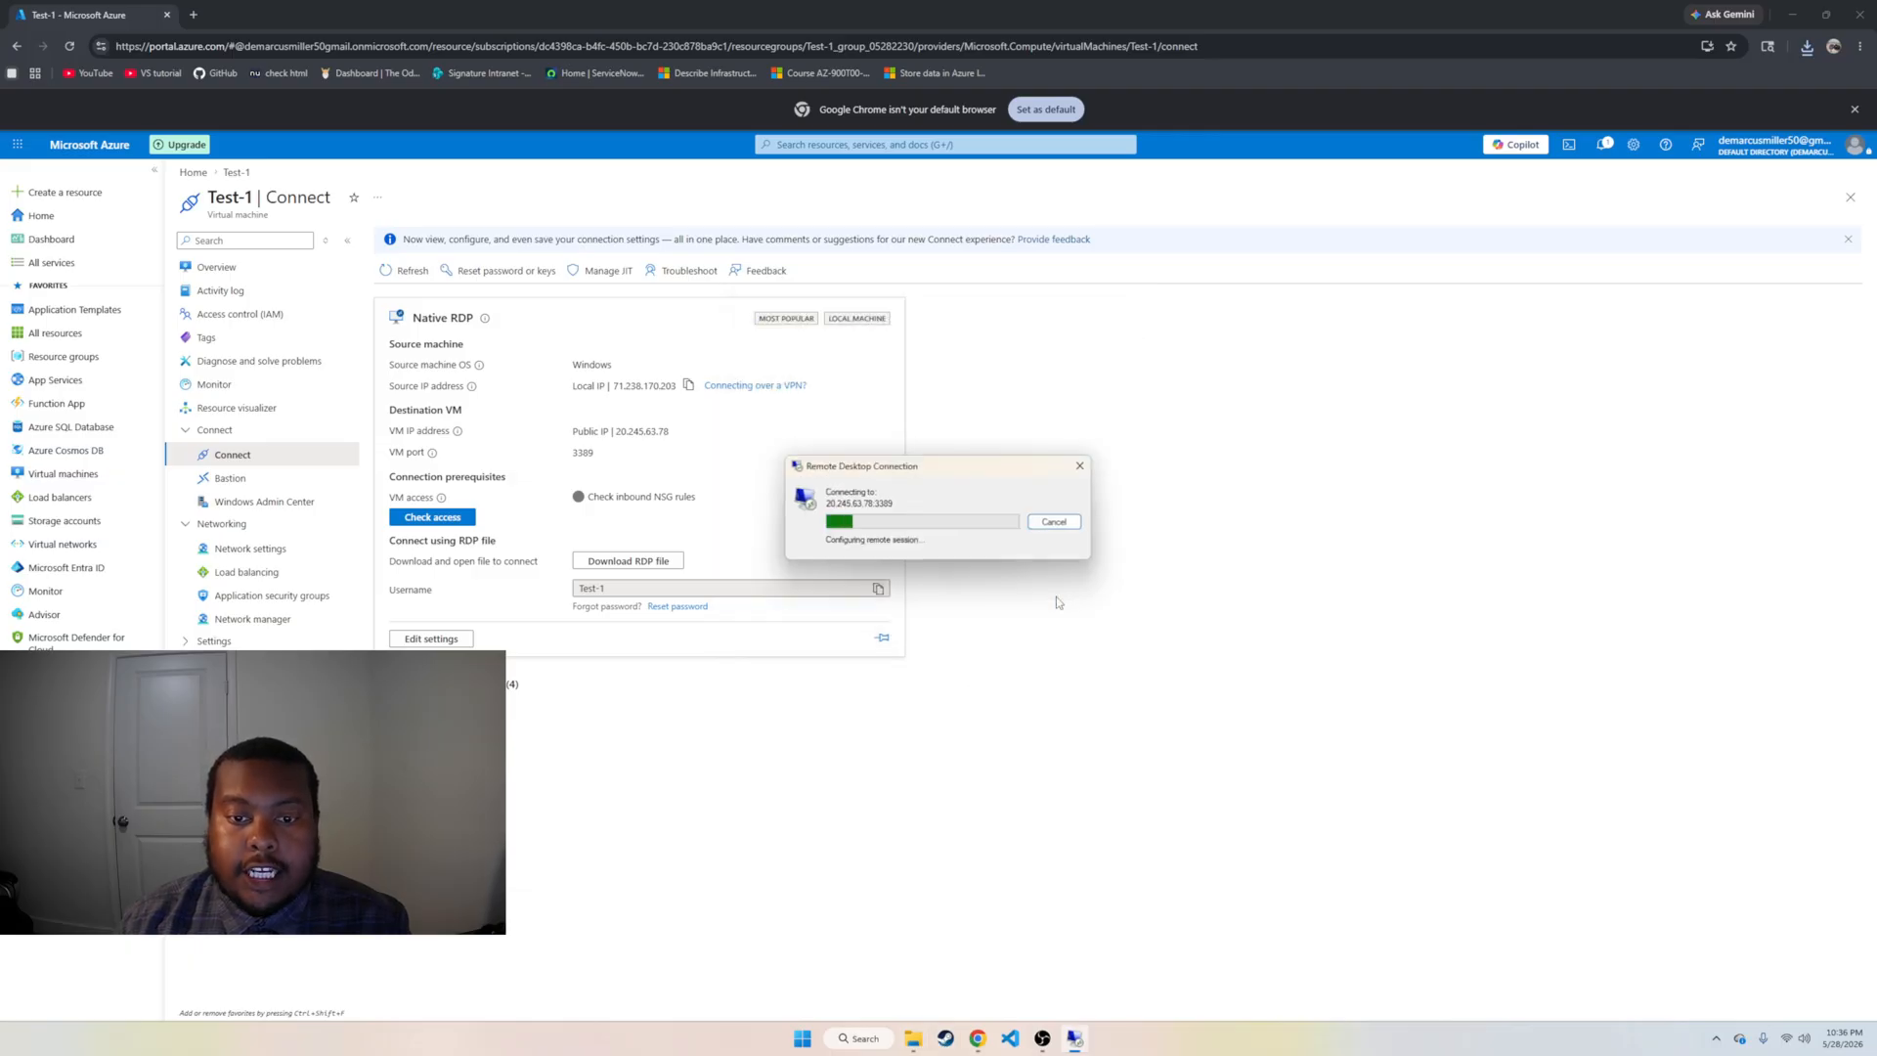
# Sign in to the Test-1 remote session with the account password and accept its untrusted certificate
pyautogui.write('*********')
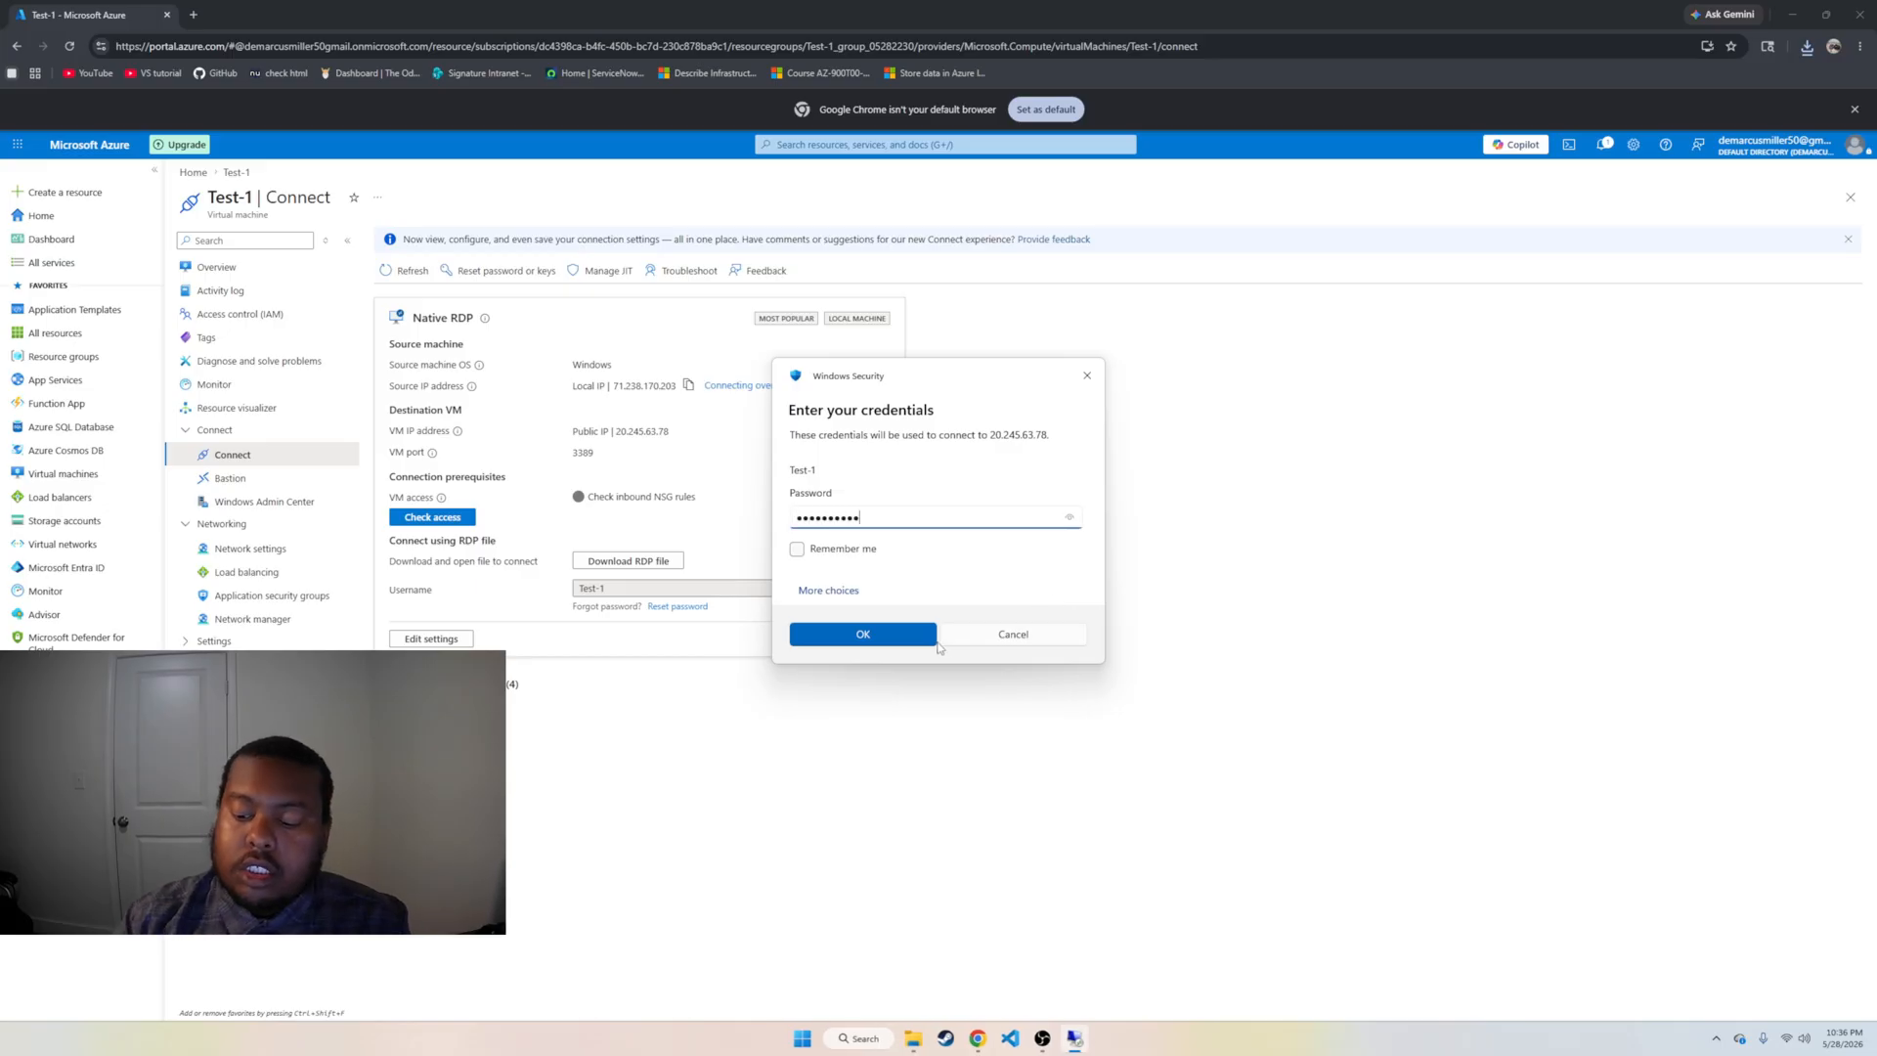
pyautogui.click(931, 637)
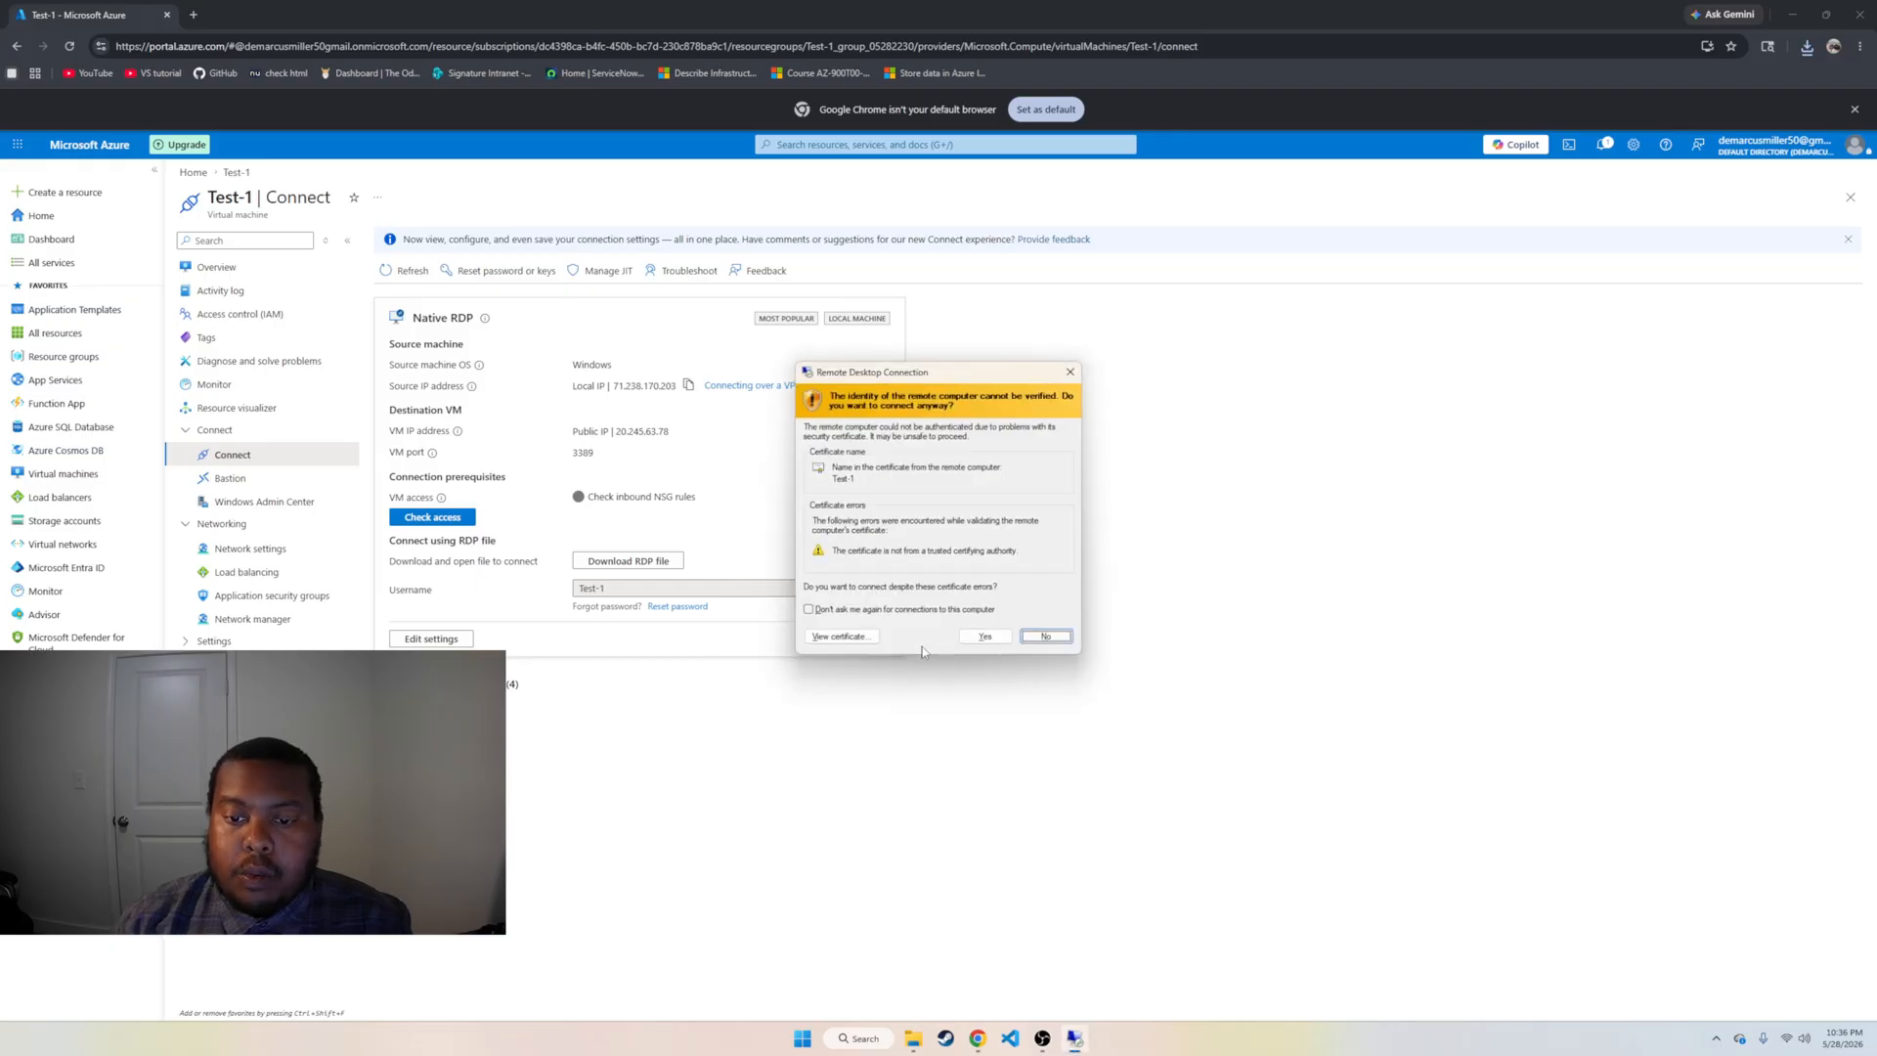
pyautogui.click(984, 636)
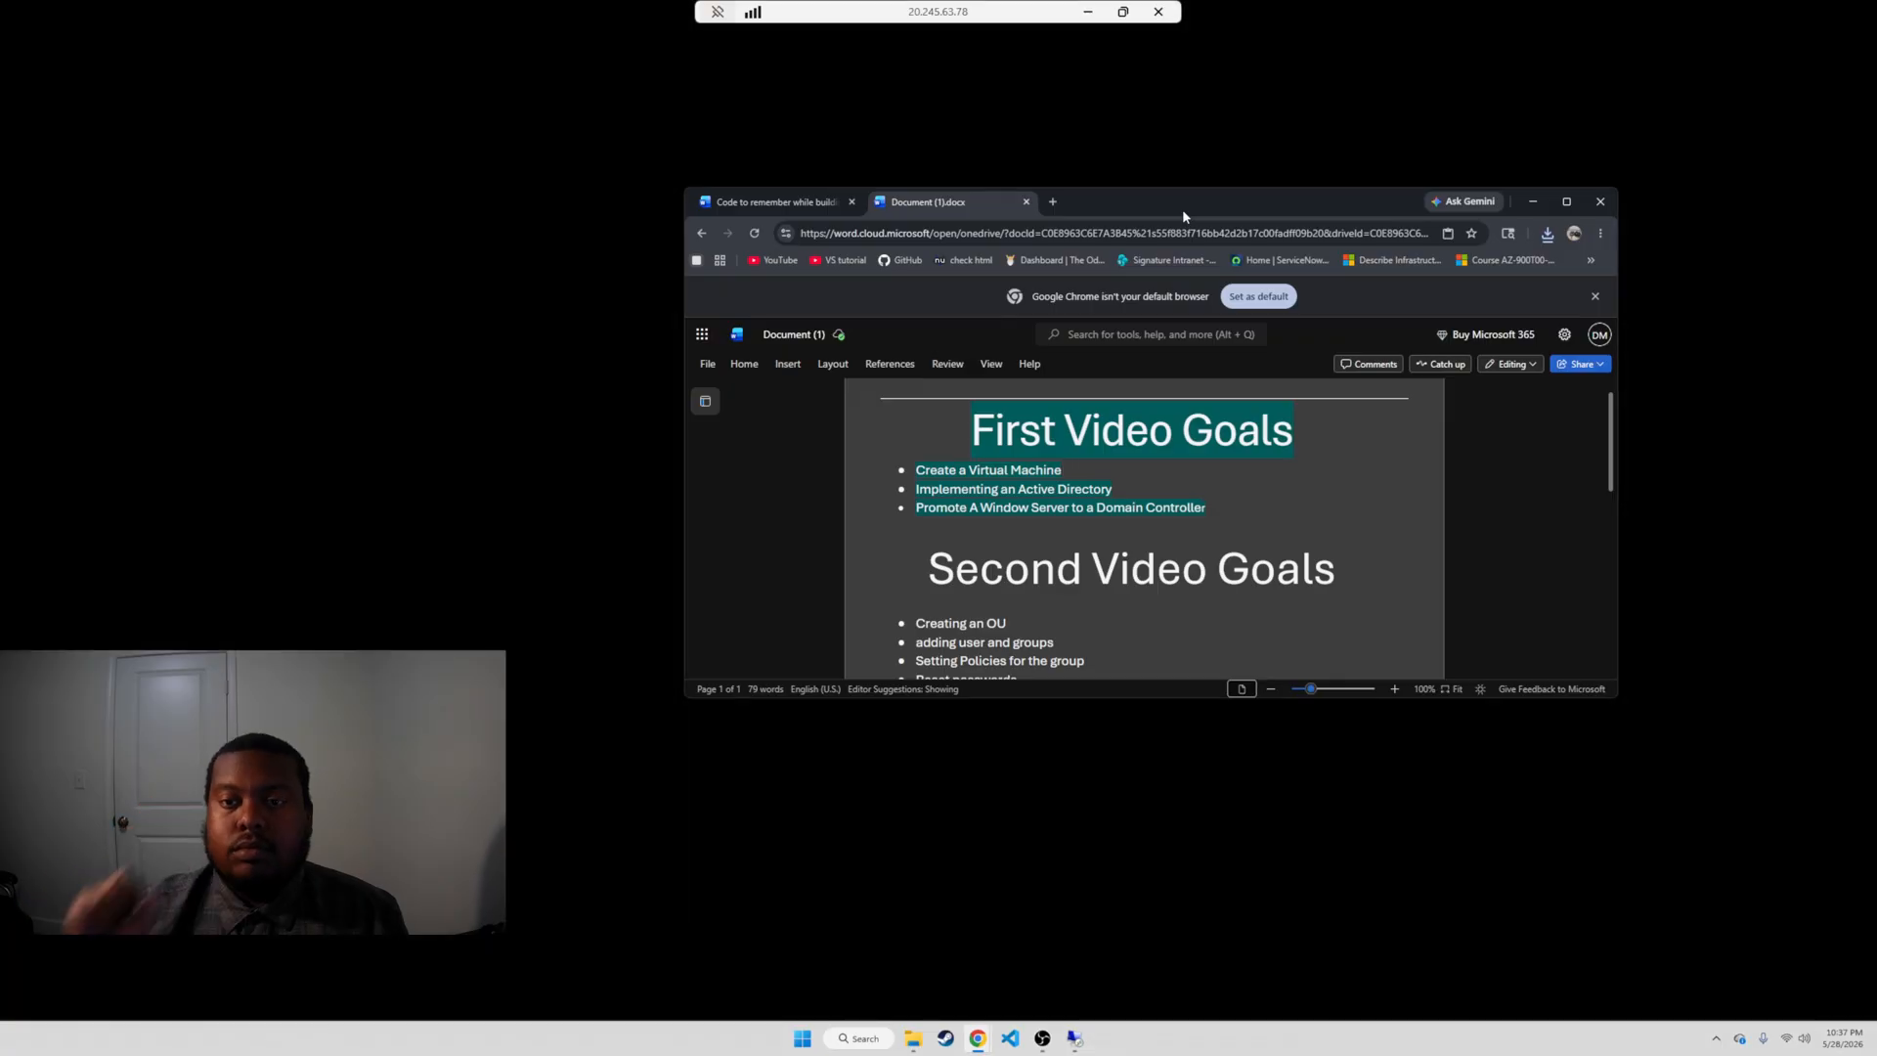
# Accept the Include Optional diagnostic data setting on the remote server and dismiss Server Manager's Windows Admin Center message
pyautogui.moveTo(1182, 209); pyautogui.dragTo(0, 0)
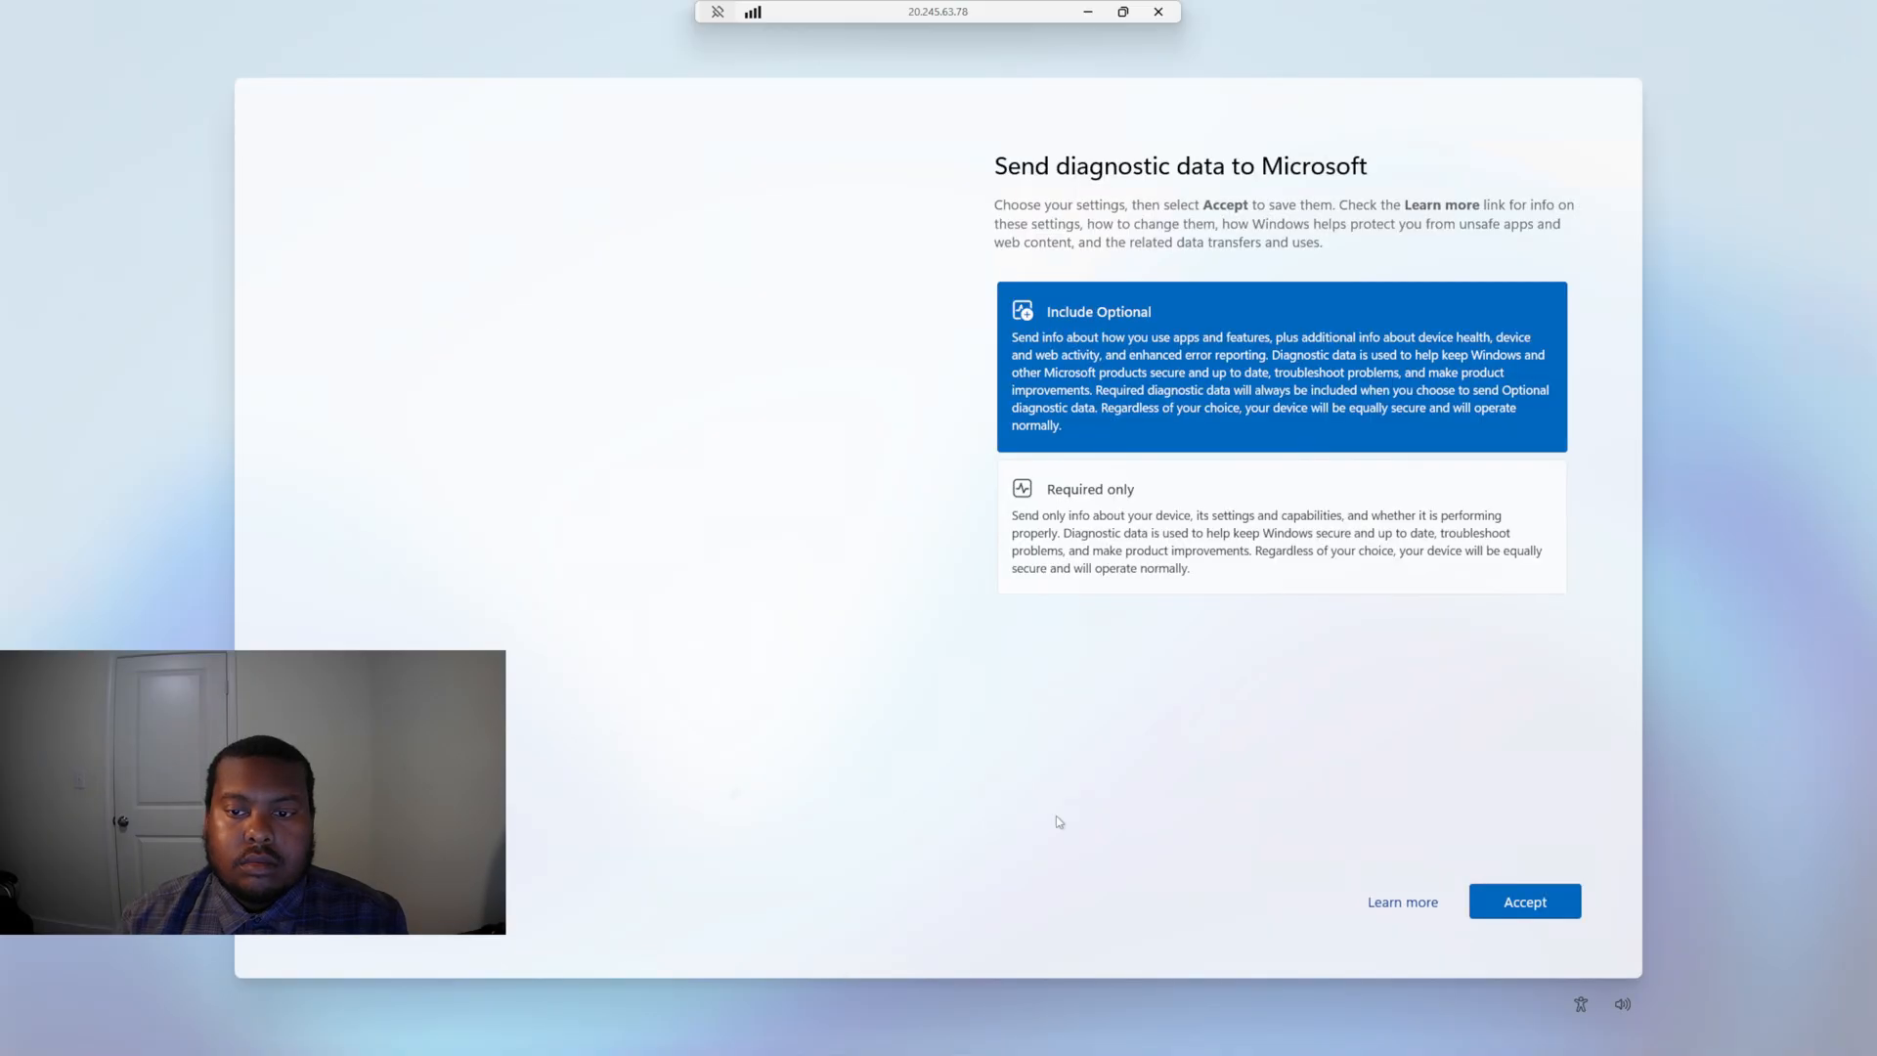
pyautogui.click(1500, 899)
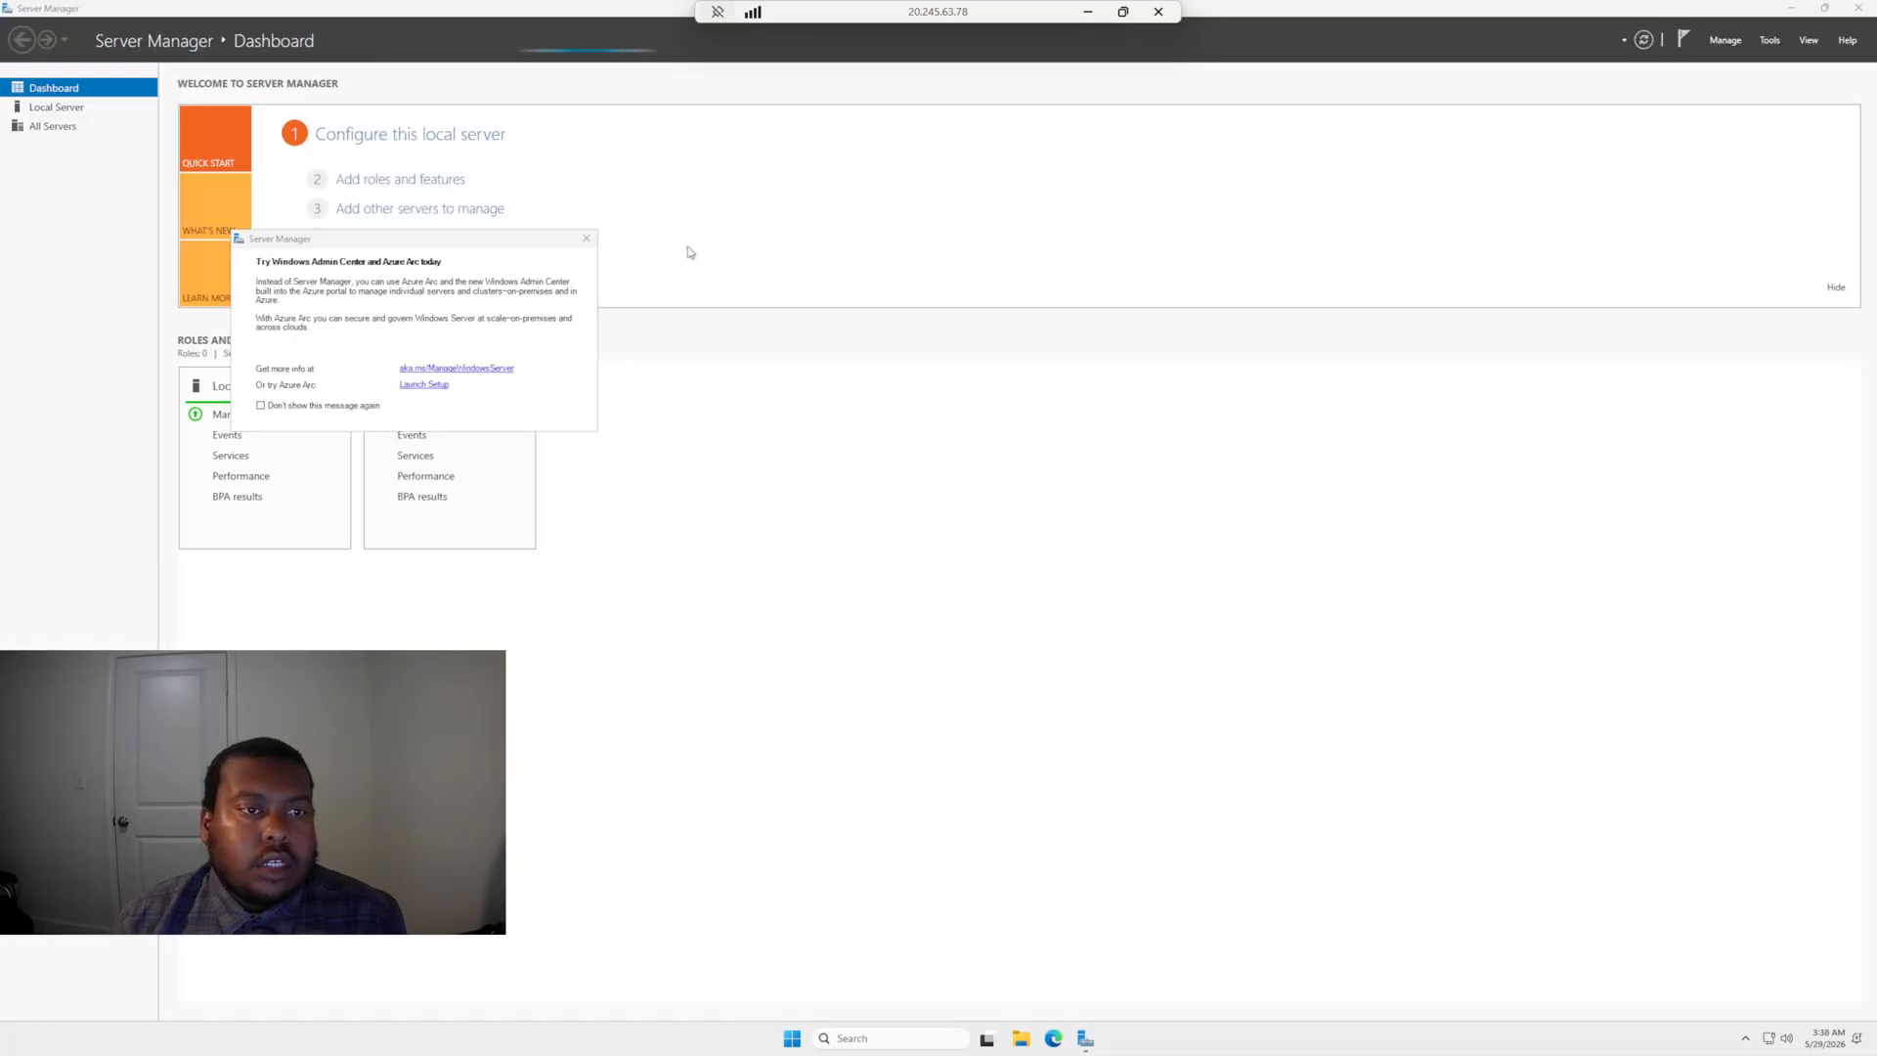
pyautogui.click(586, 241)
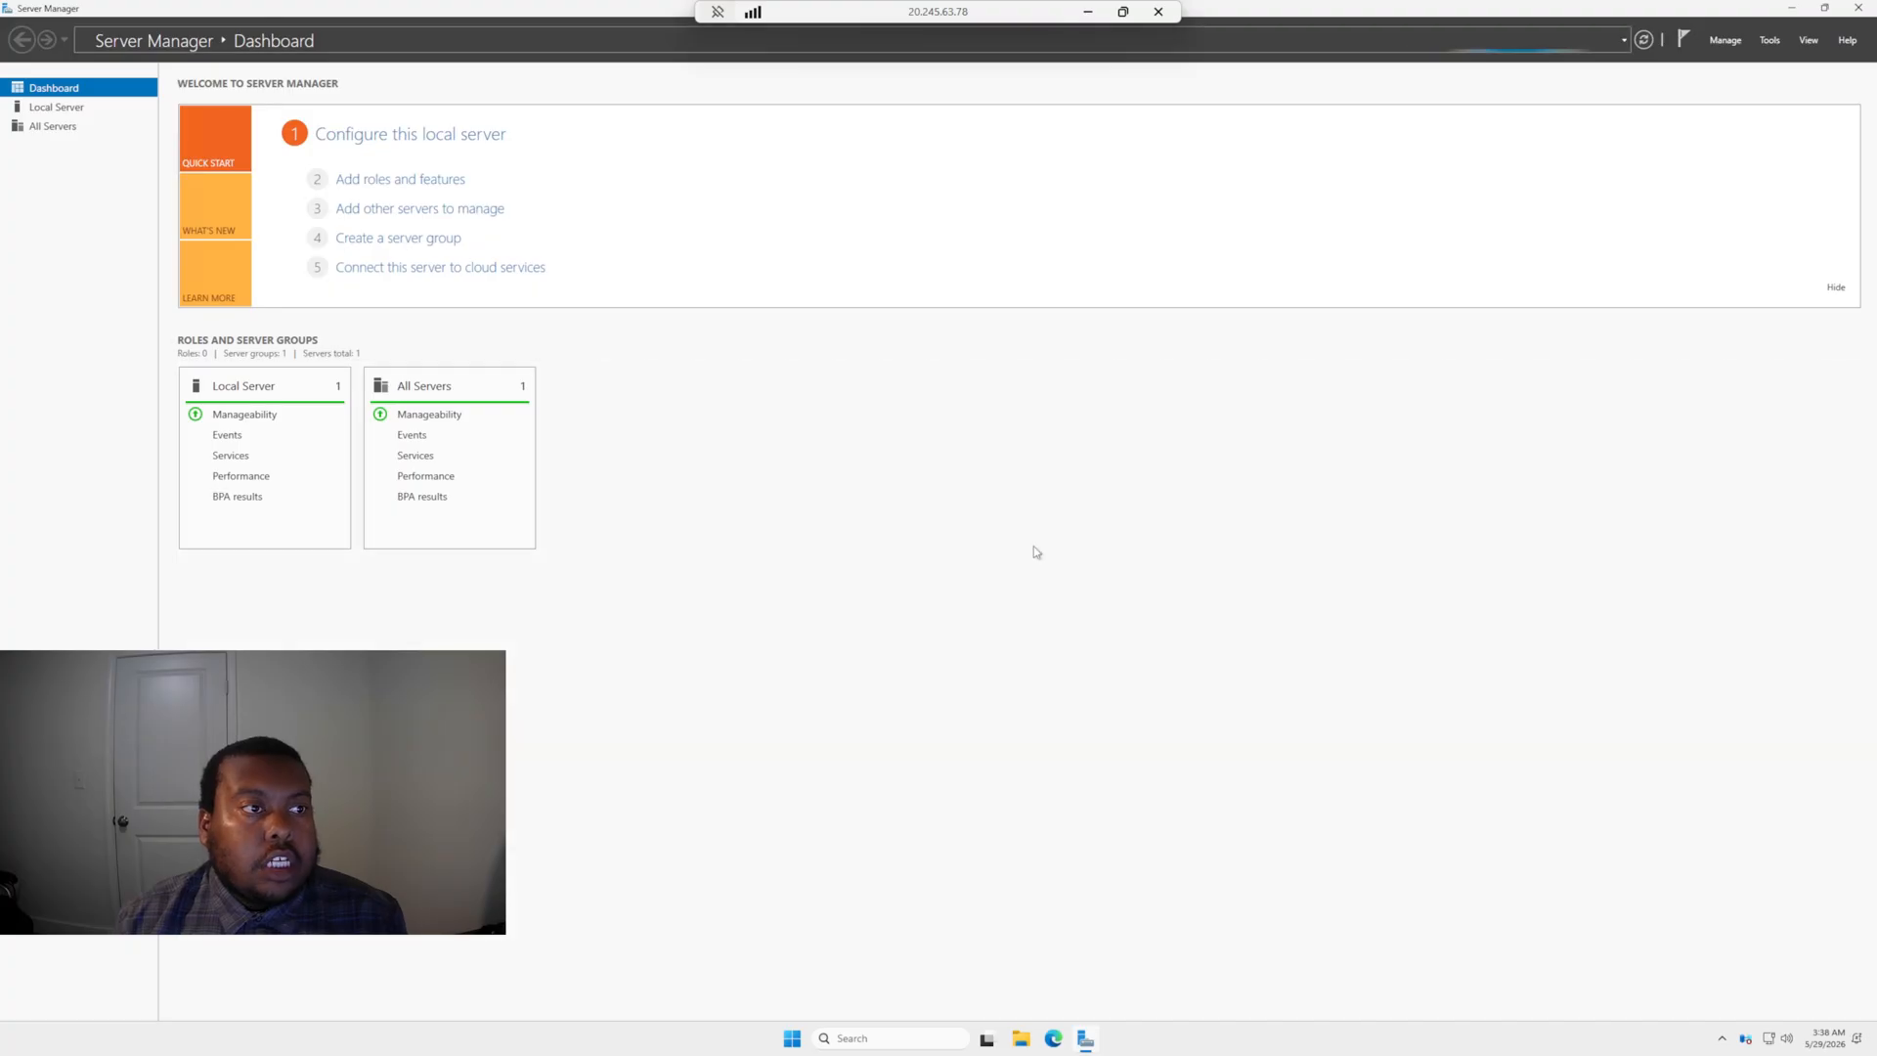
# Check the Local Server and All Servers pages in Server Manager for Test-1's loaded details, ending on All Servers
pyautogui.click(45, 126)
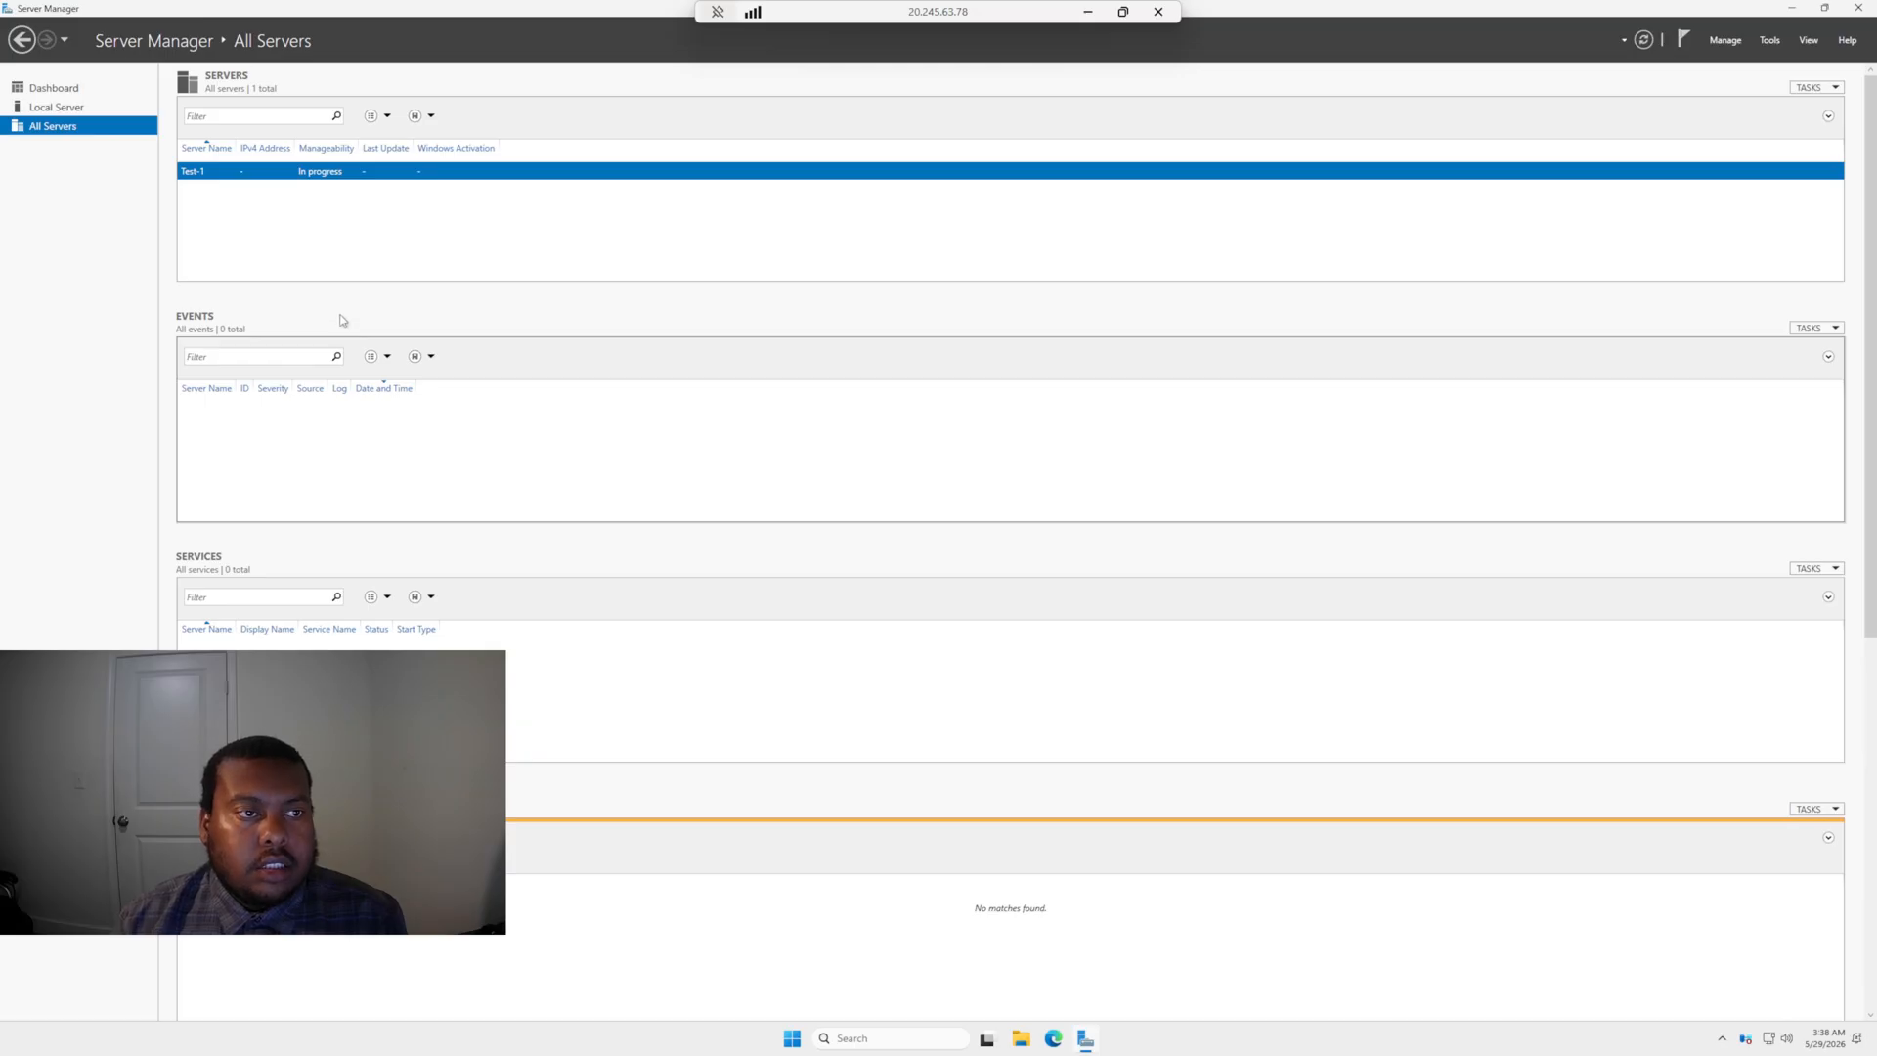
pyautogui.click(86, 108)
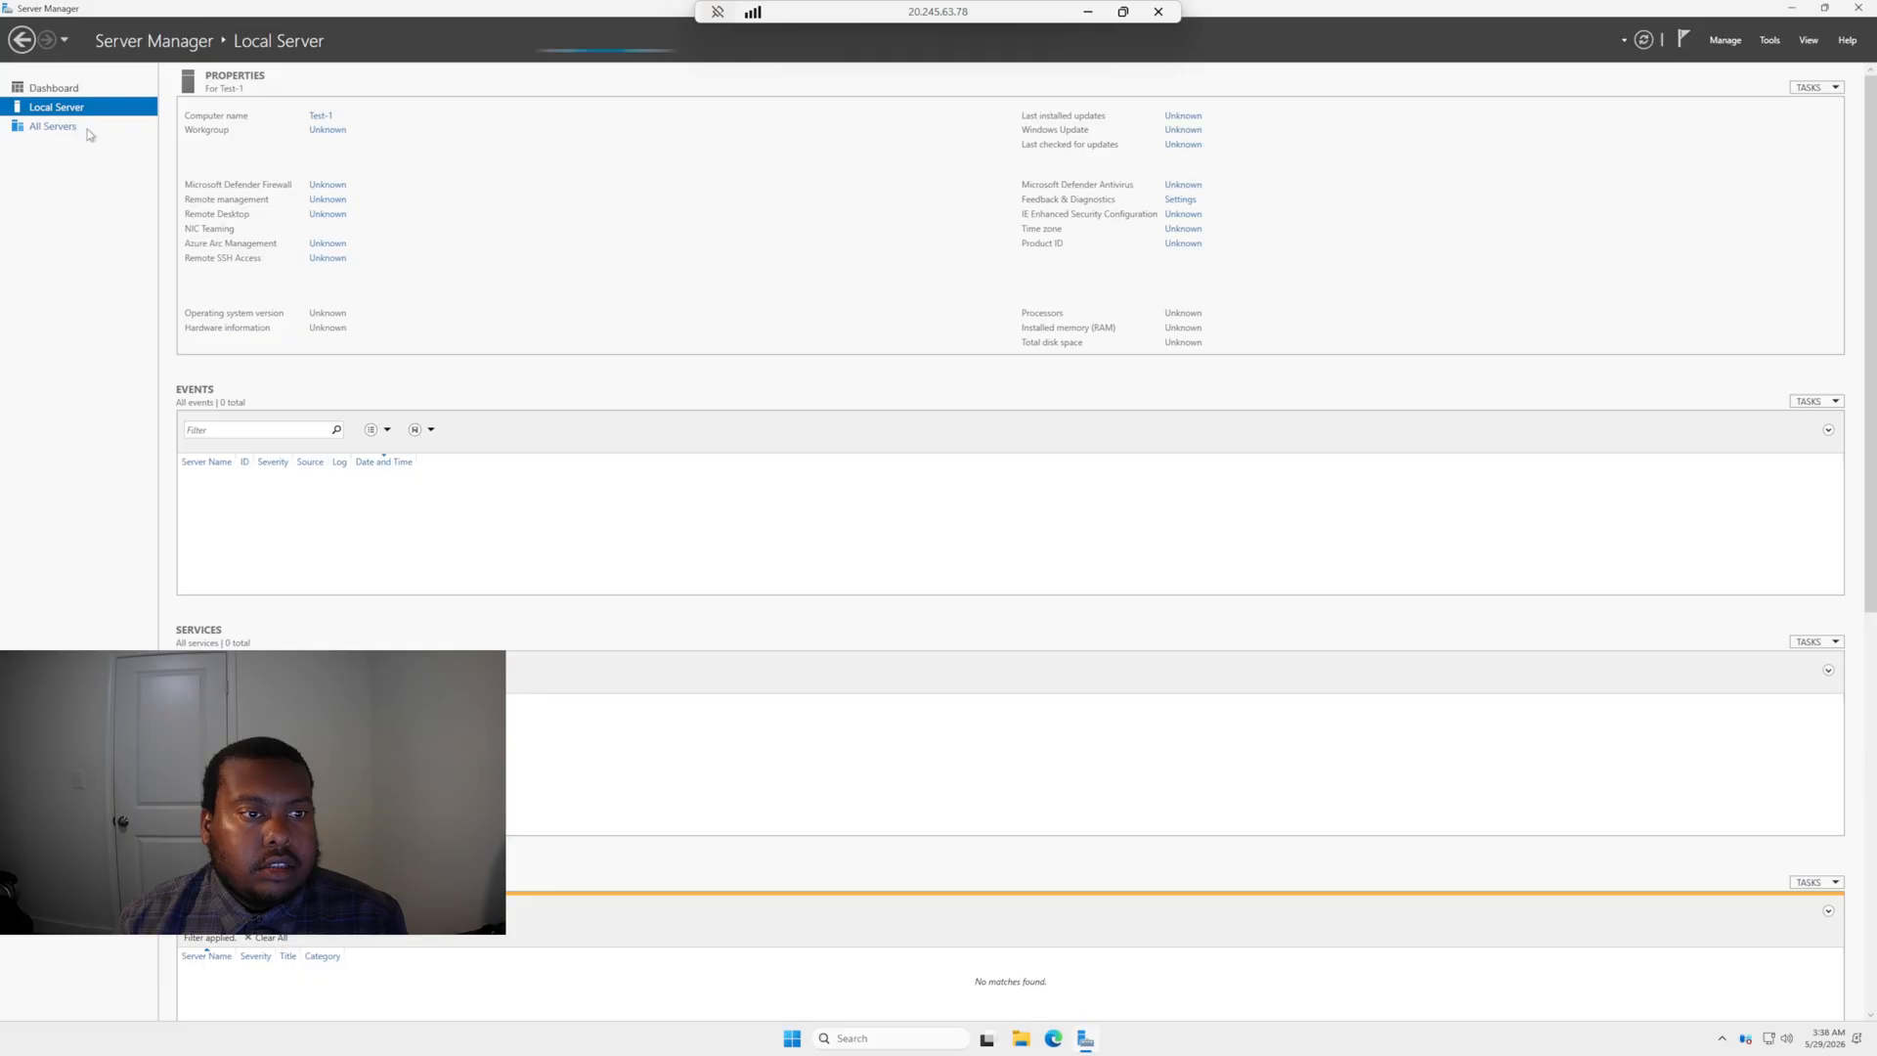
pyautogui.click(90, 128)
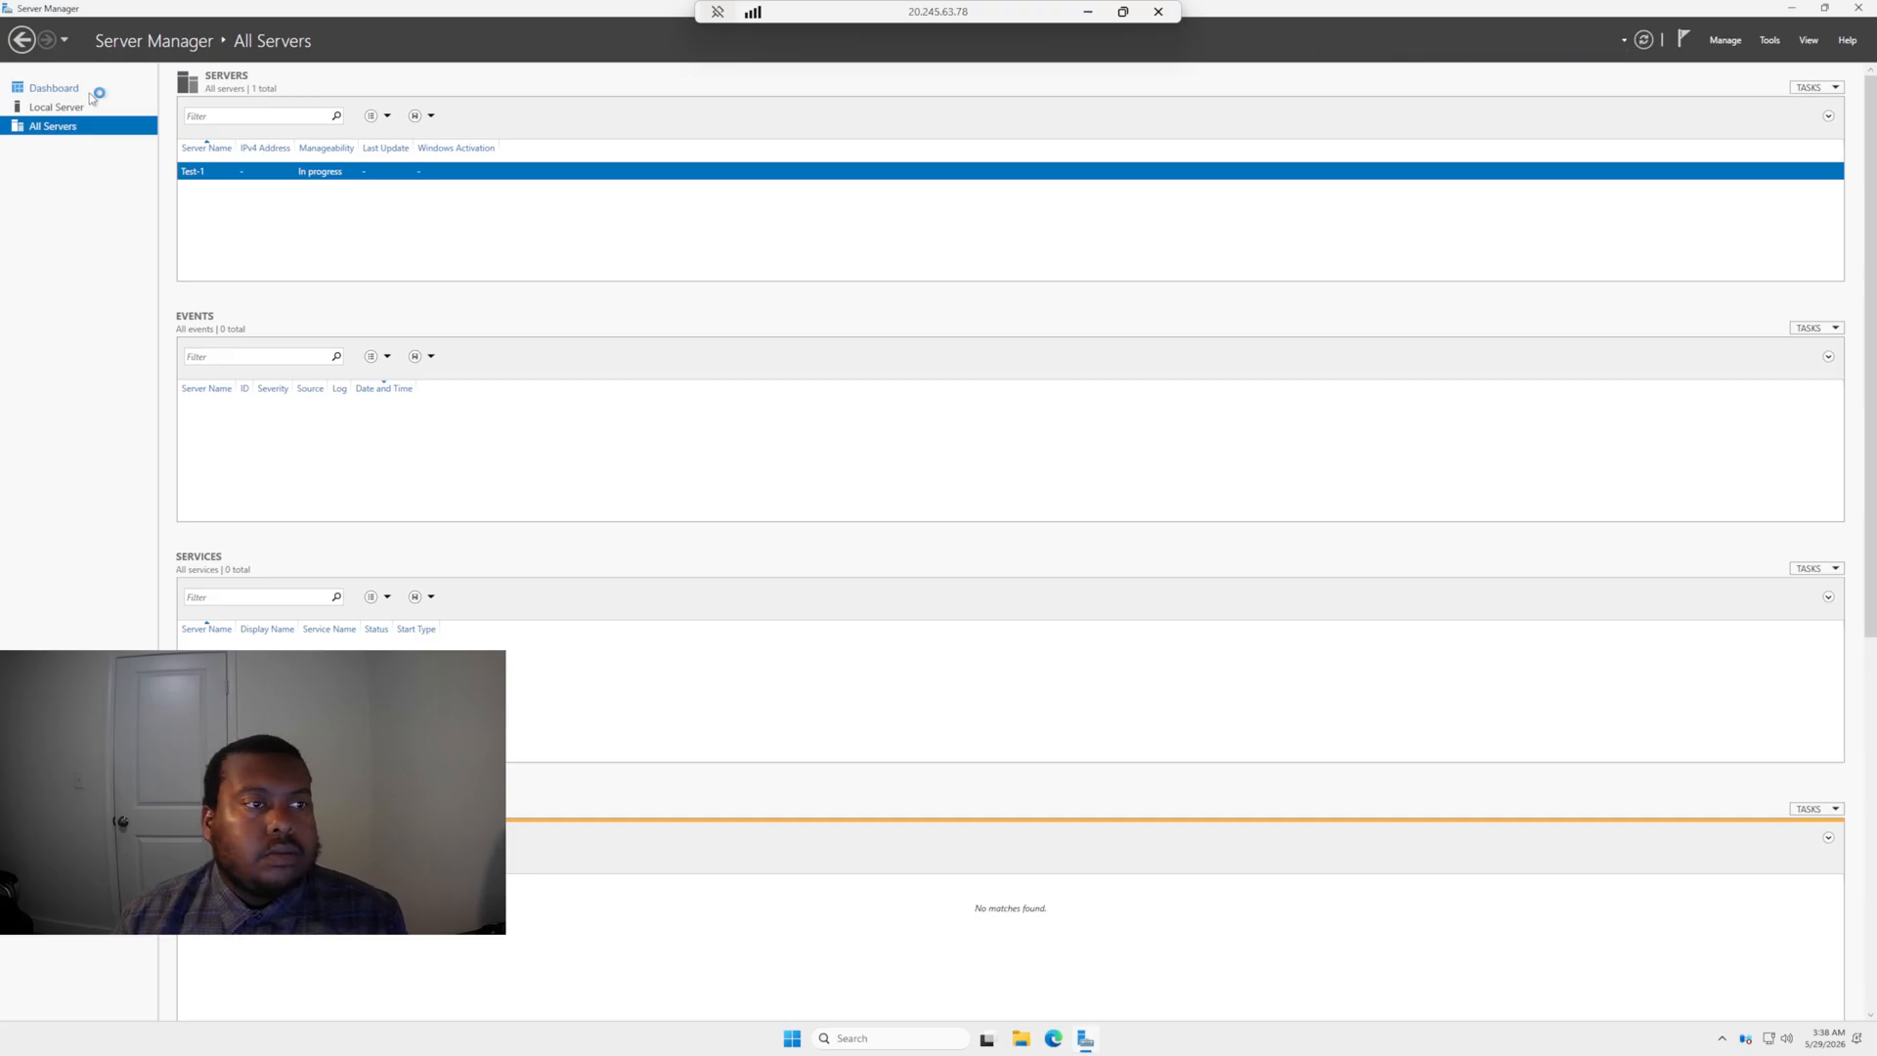
pyautogui.click(90, 92)
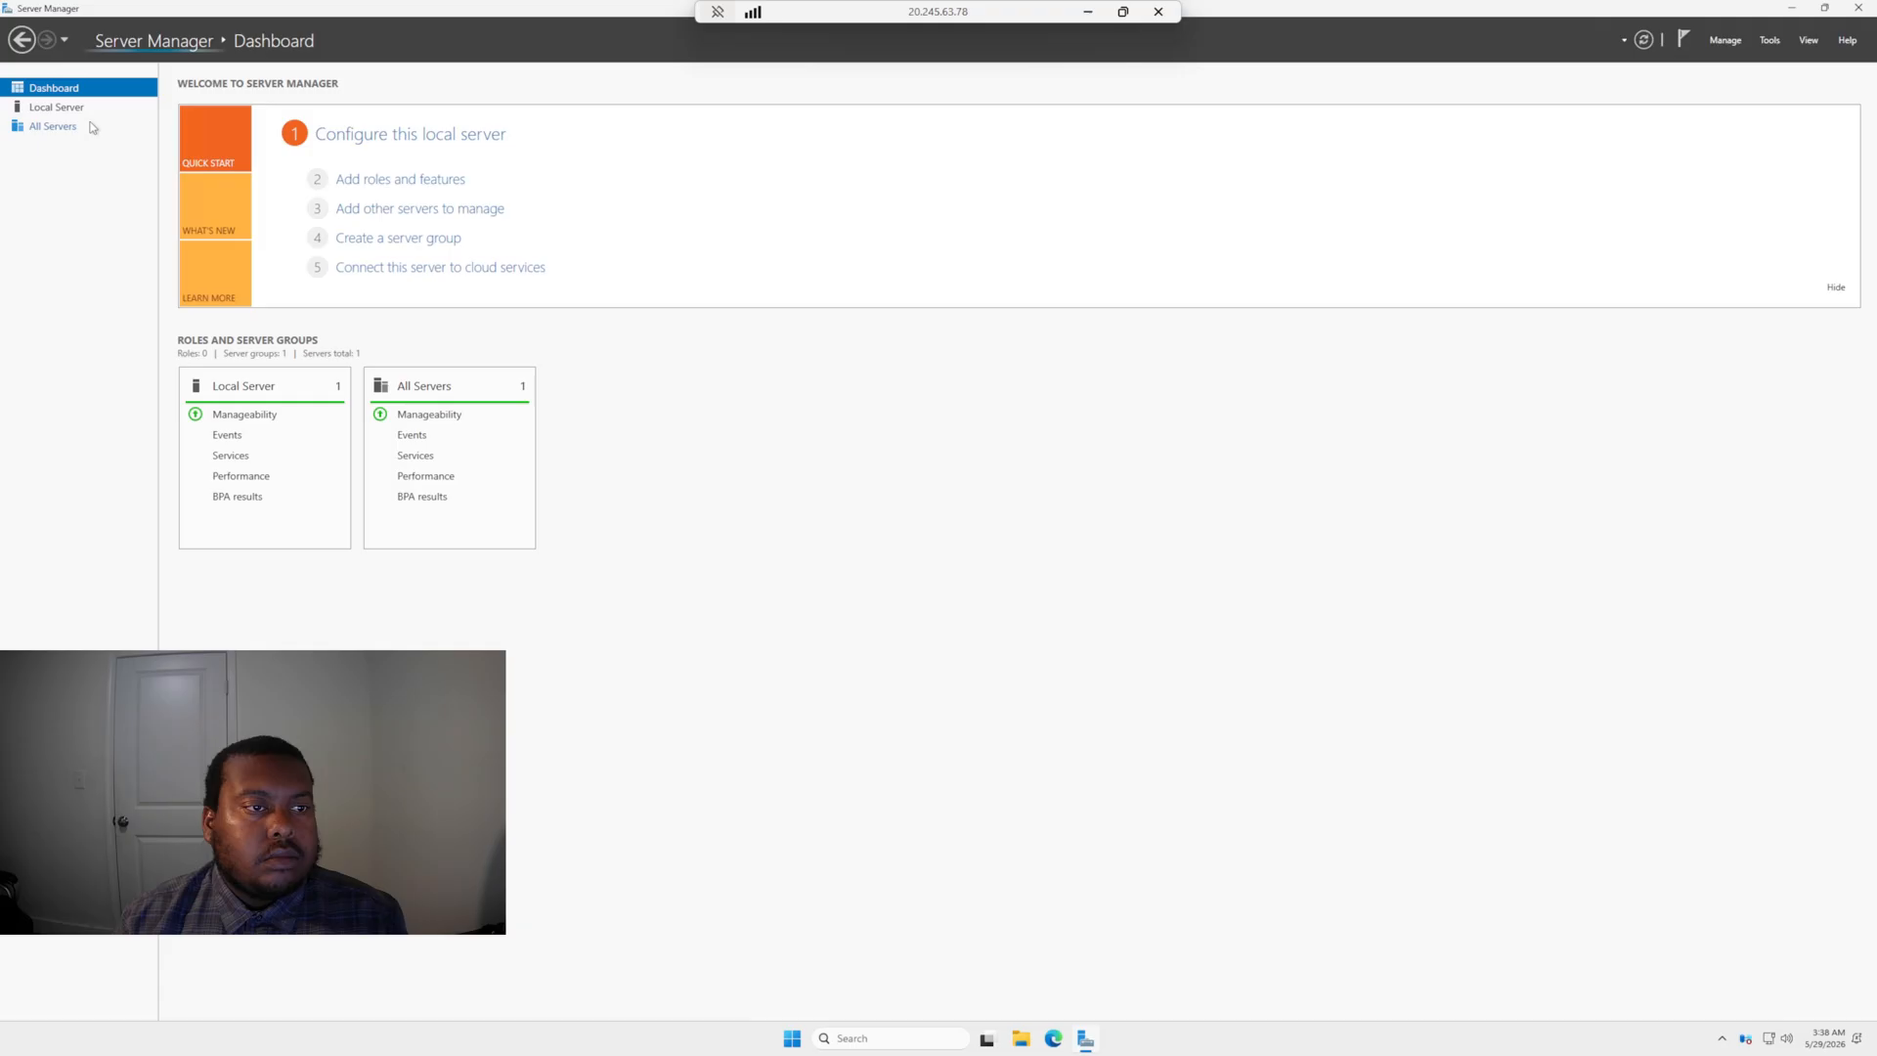
pyautogui.click(54, 126)
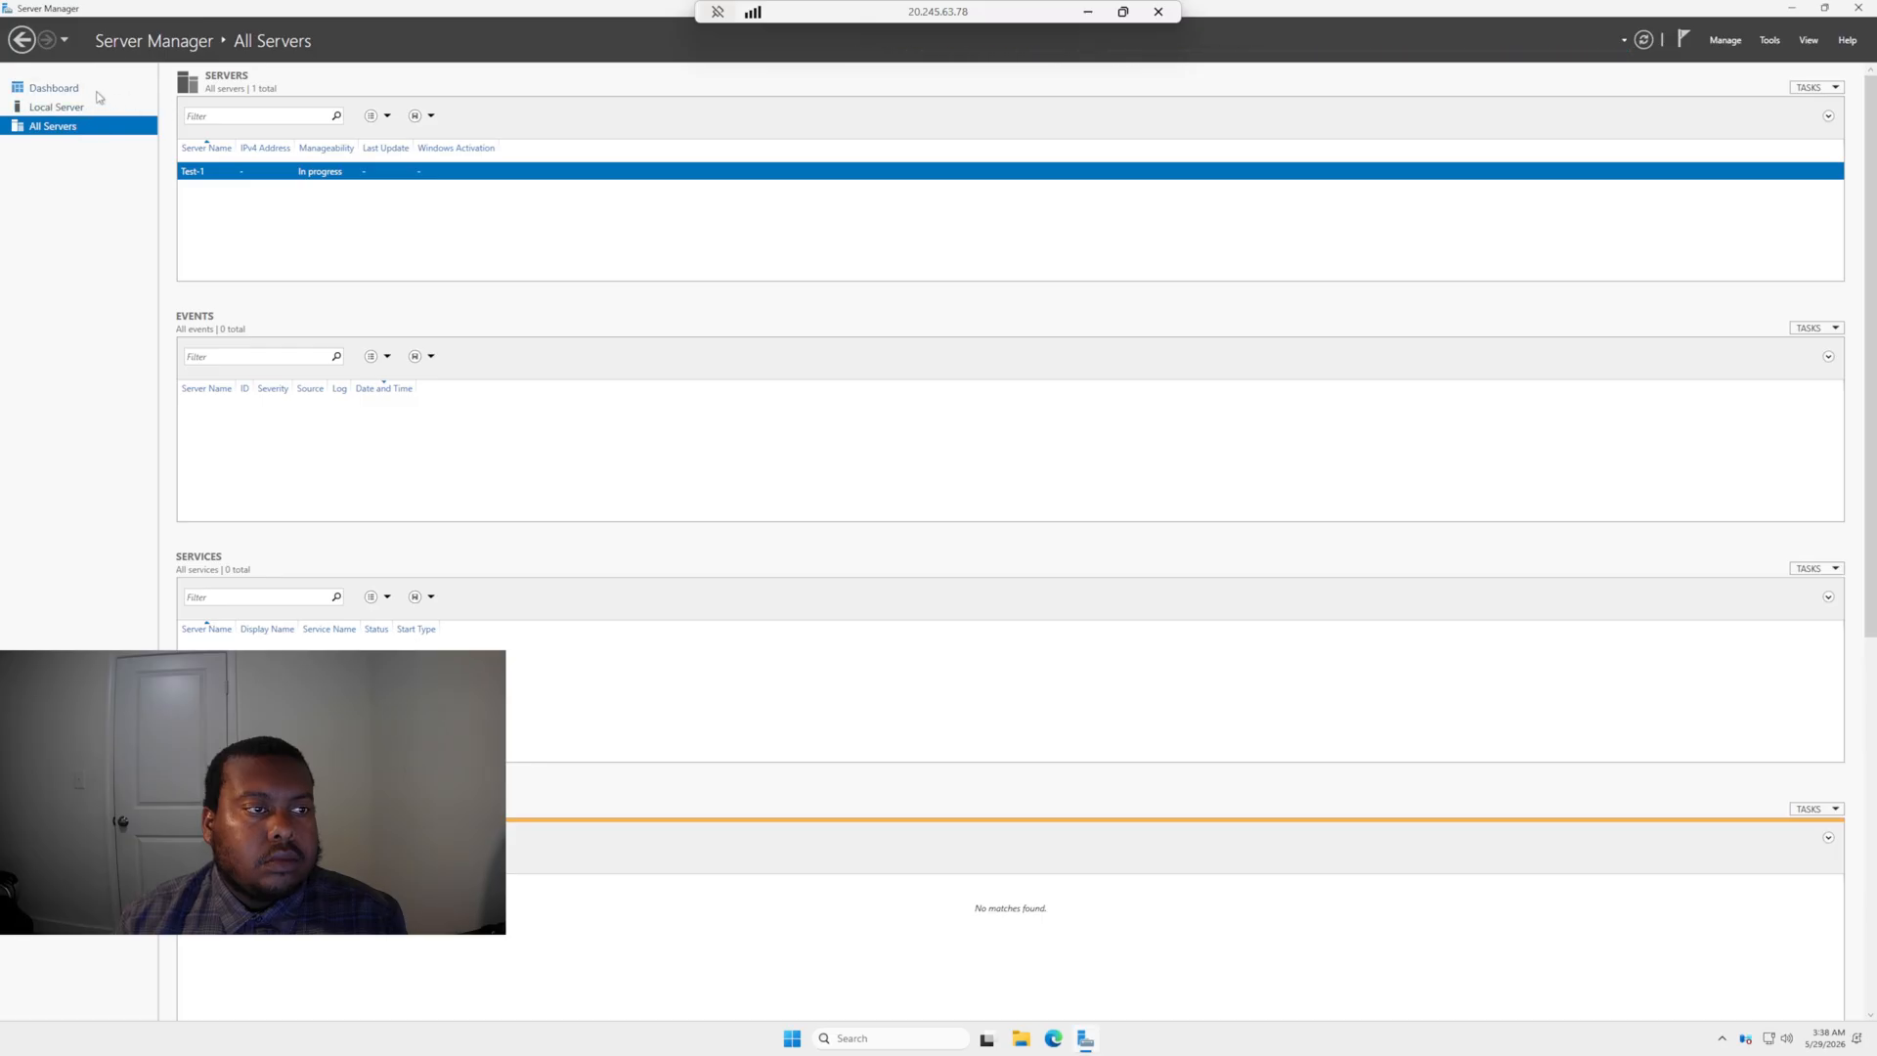
pyautogui.click(85, 94)
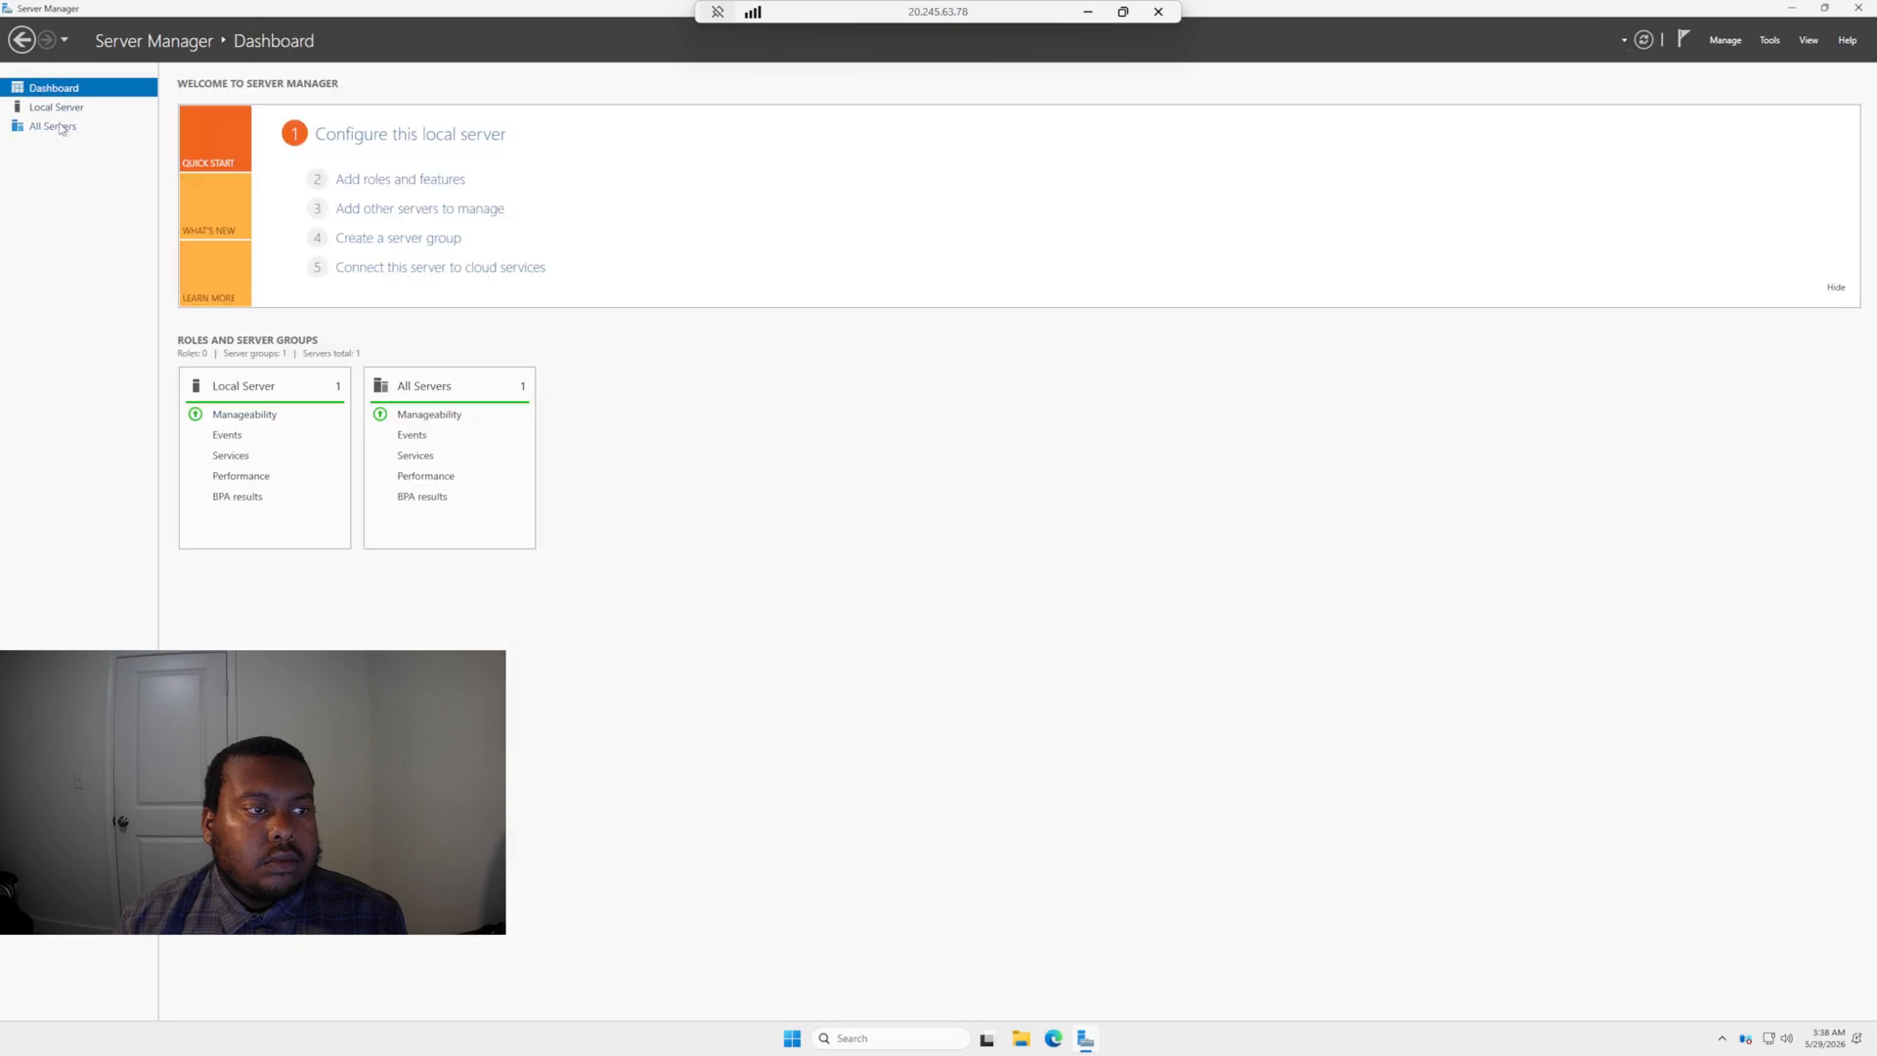
pyautogui.click(61, 128)
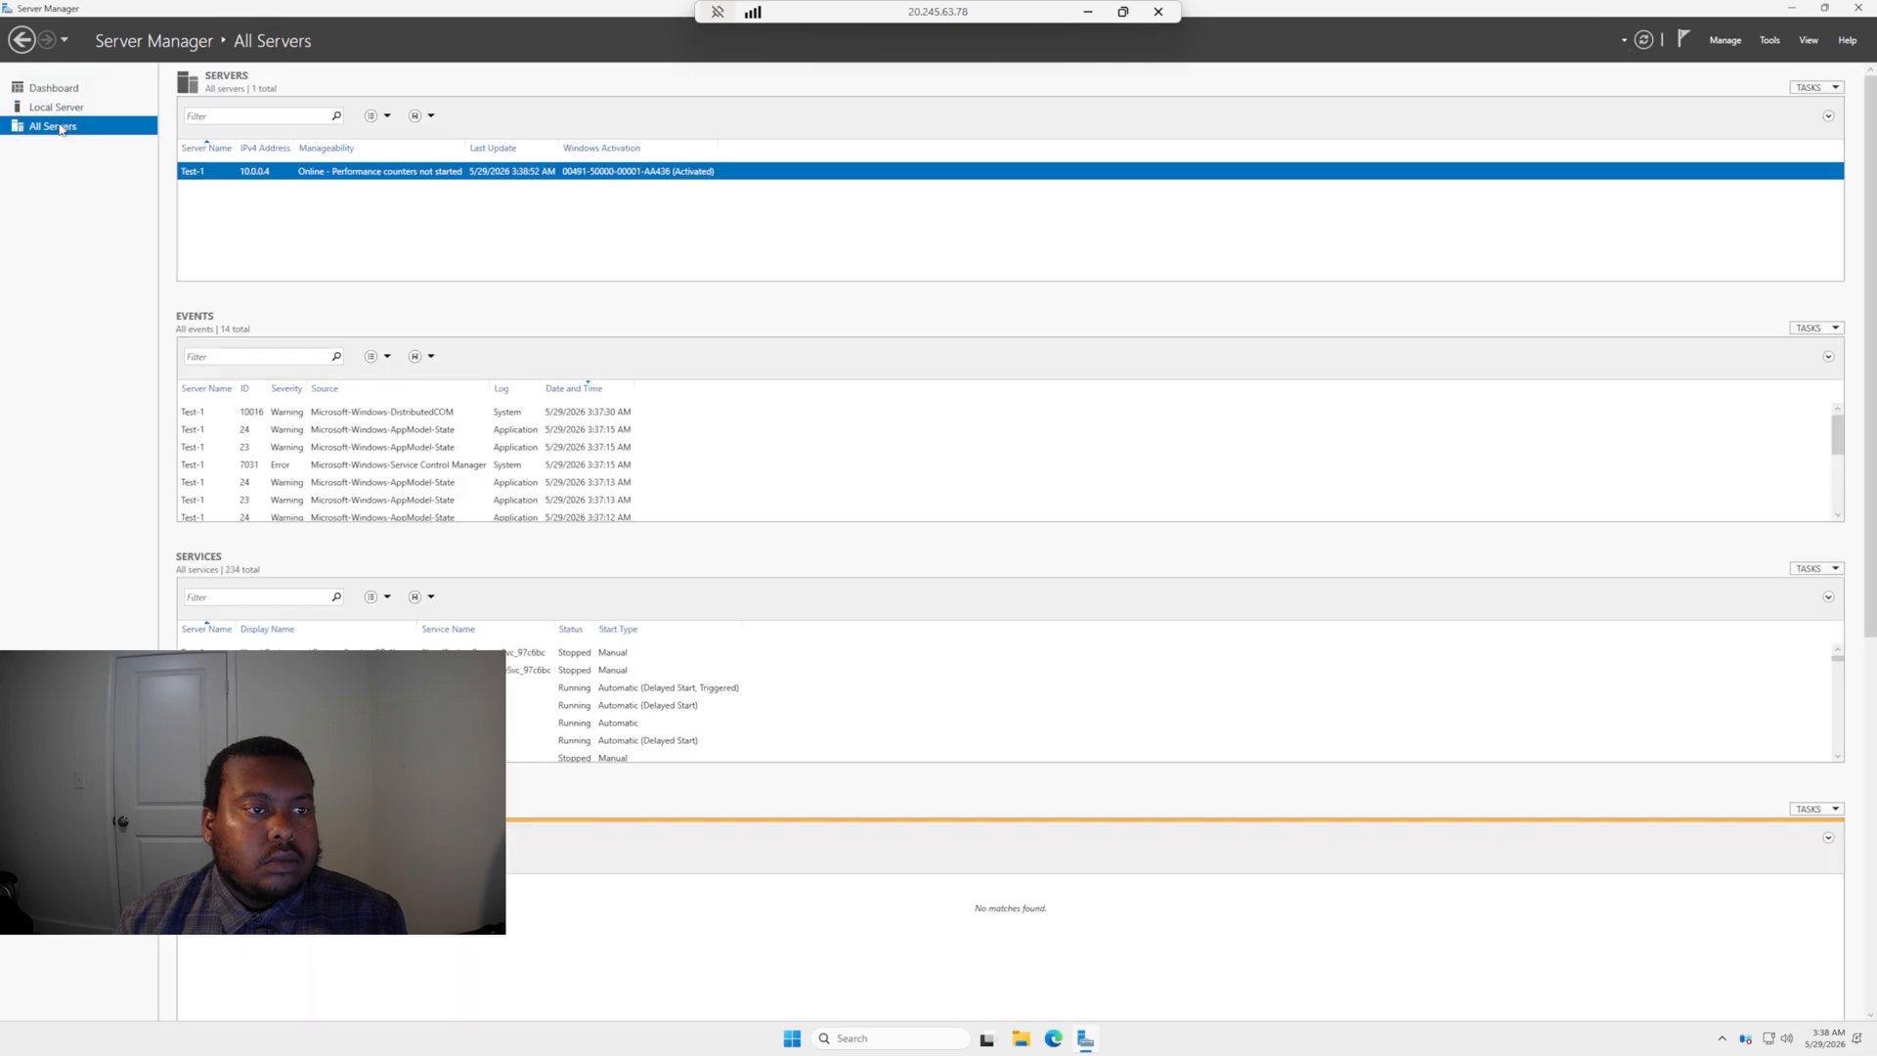
# Start adding roles and features to Test-1, keeping the default installation type and Test-1 as the server-pool destination
pyautogui.rightClick(410, 174)
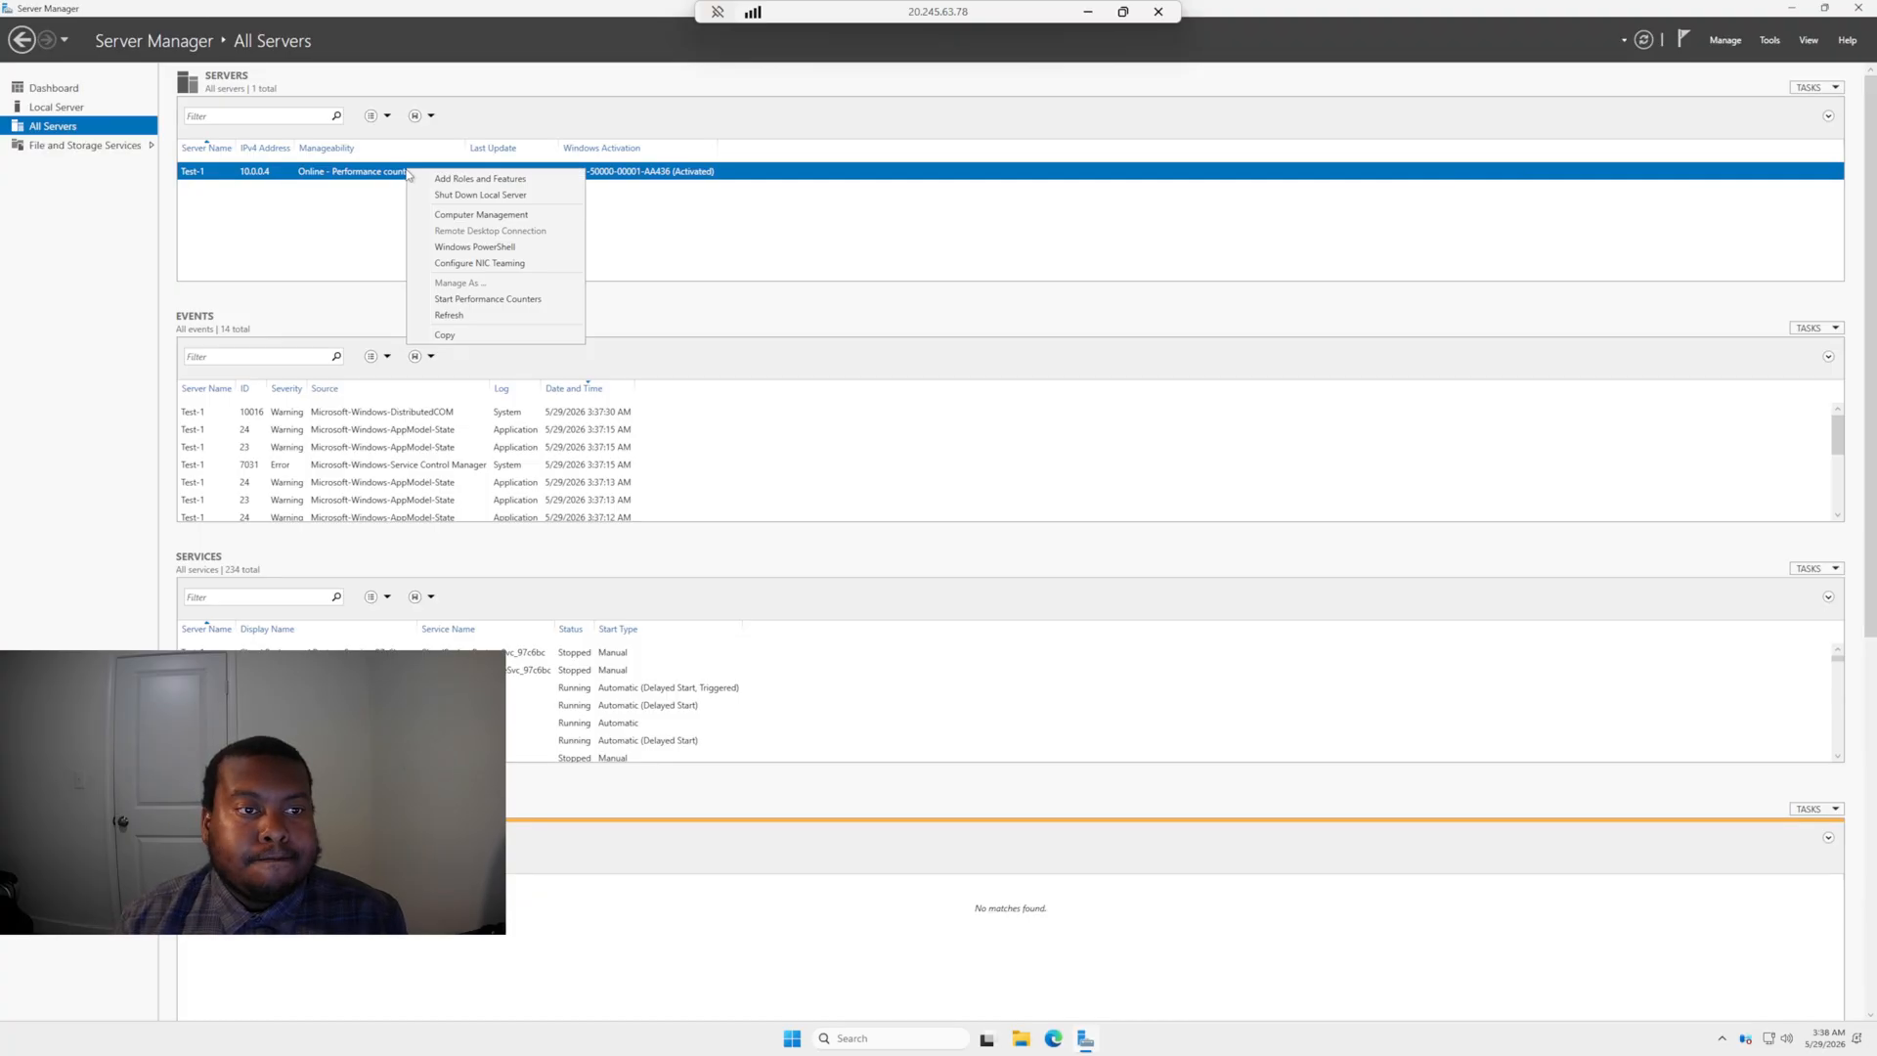
pyautogui.click(469, 185)
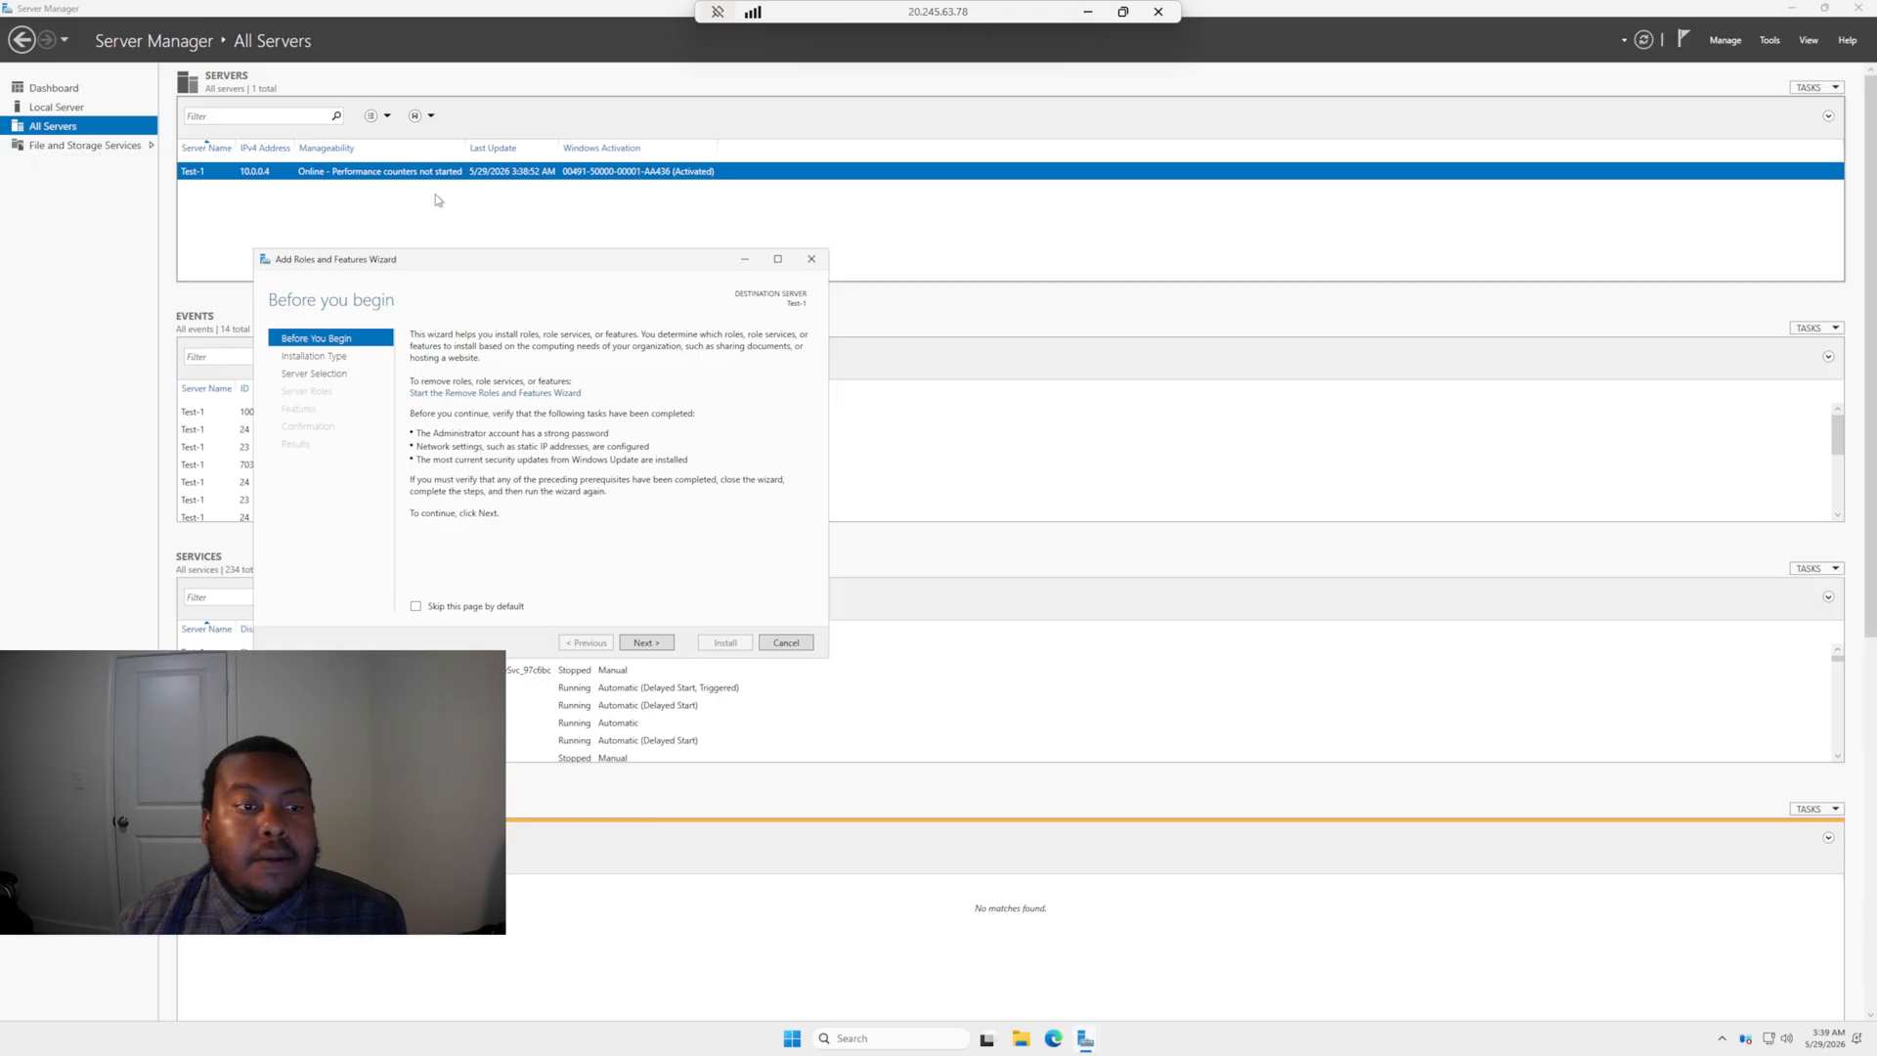
pyautogui.click(646, 644)
pyautogui.click(645, 644)
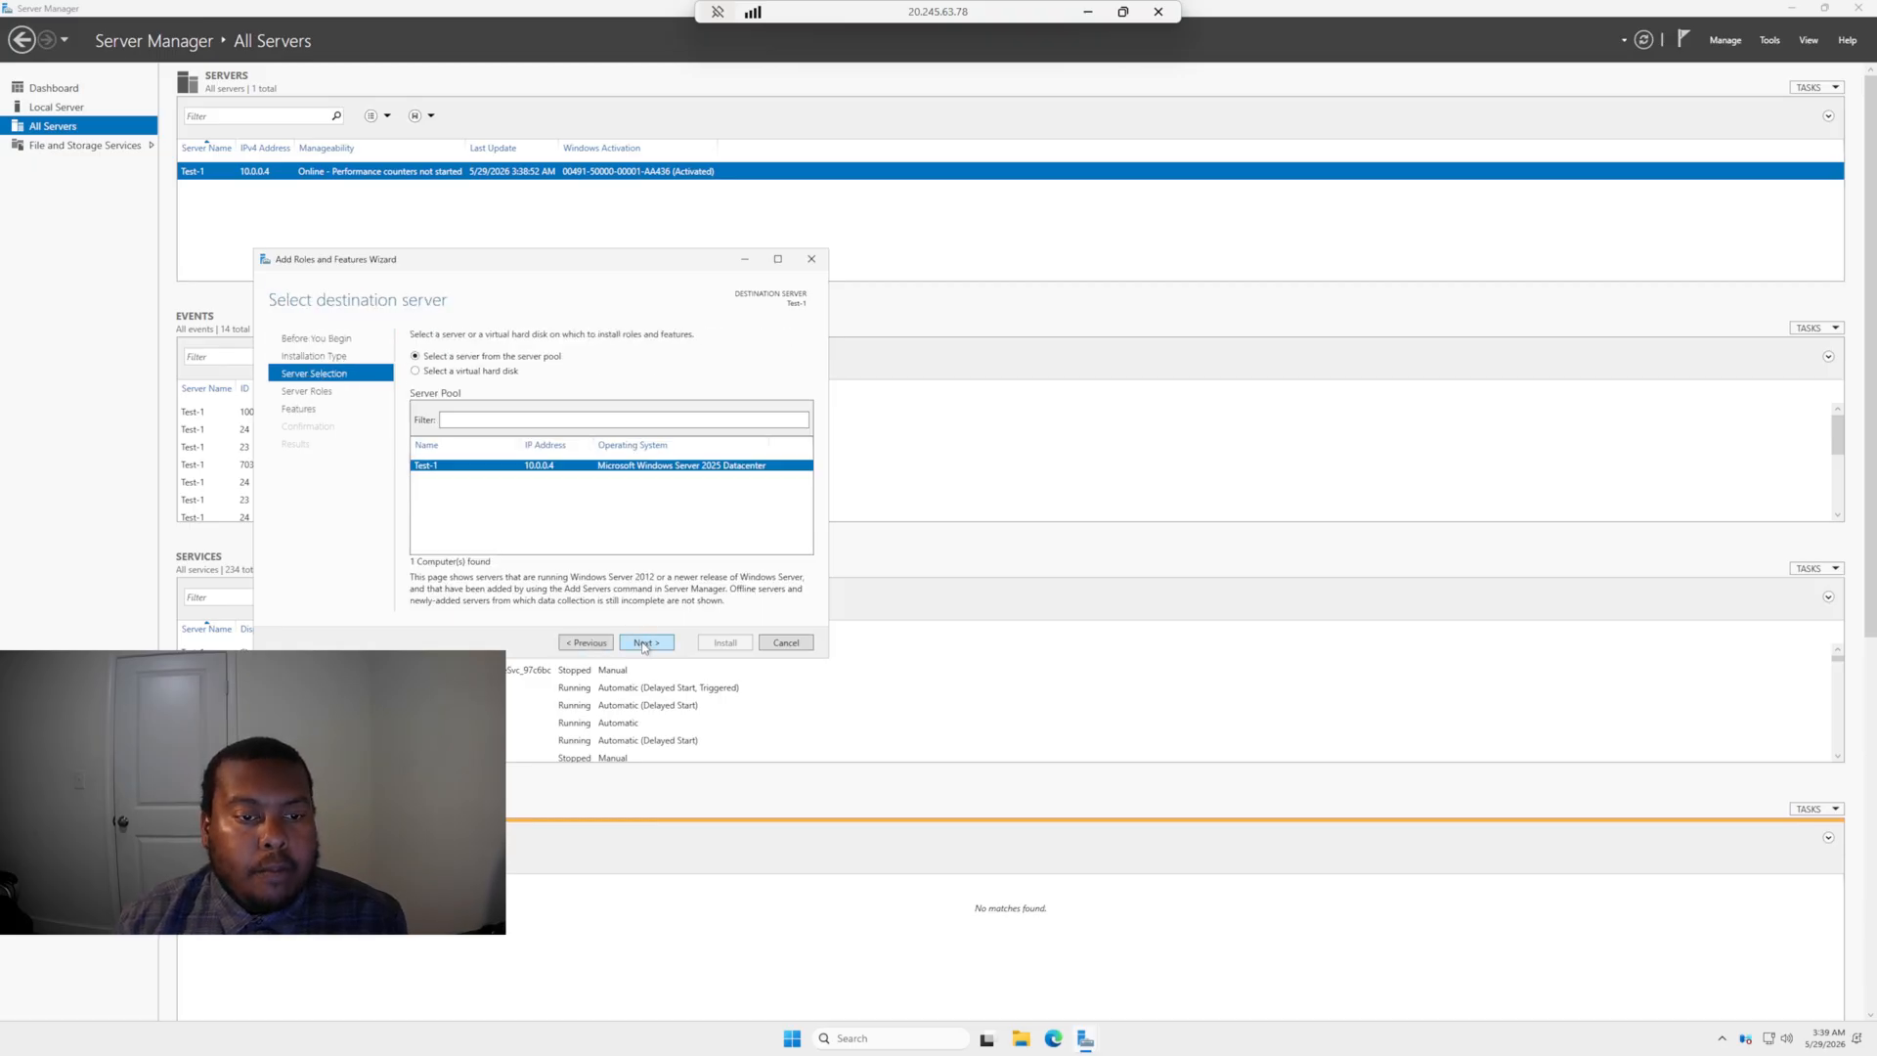
pyautogui.click(643, 644)
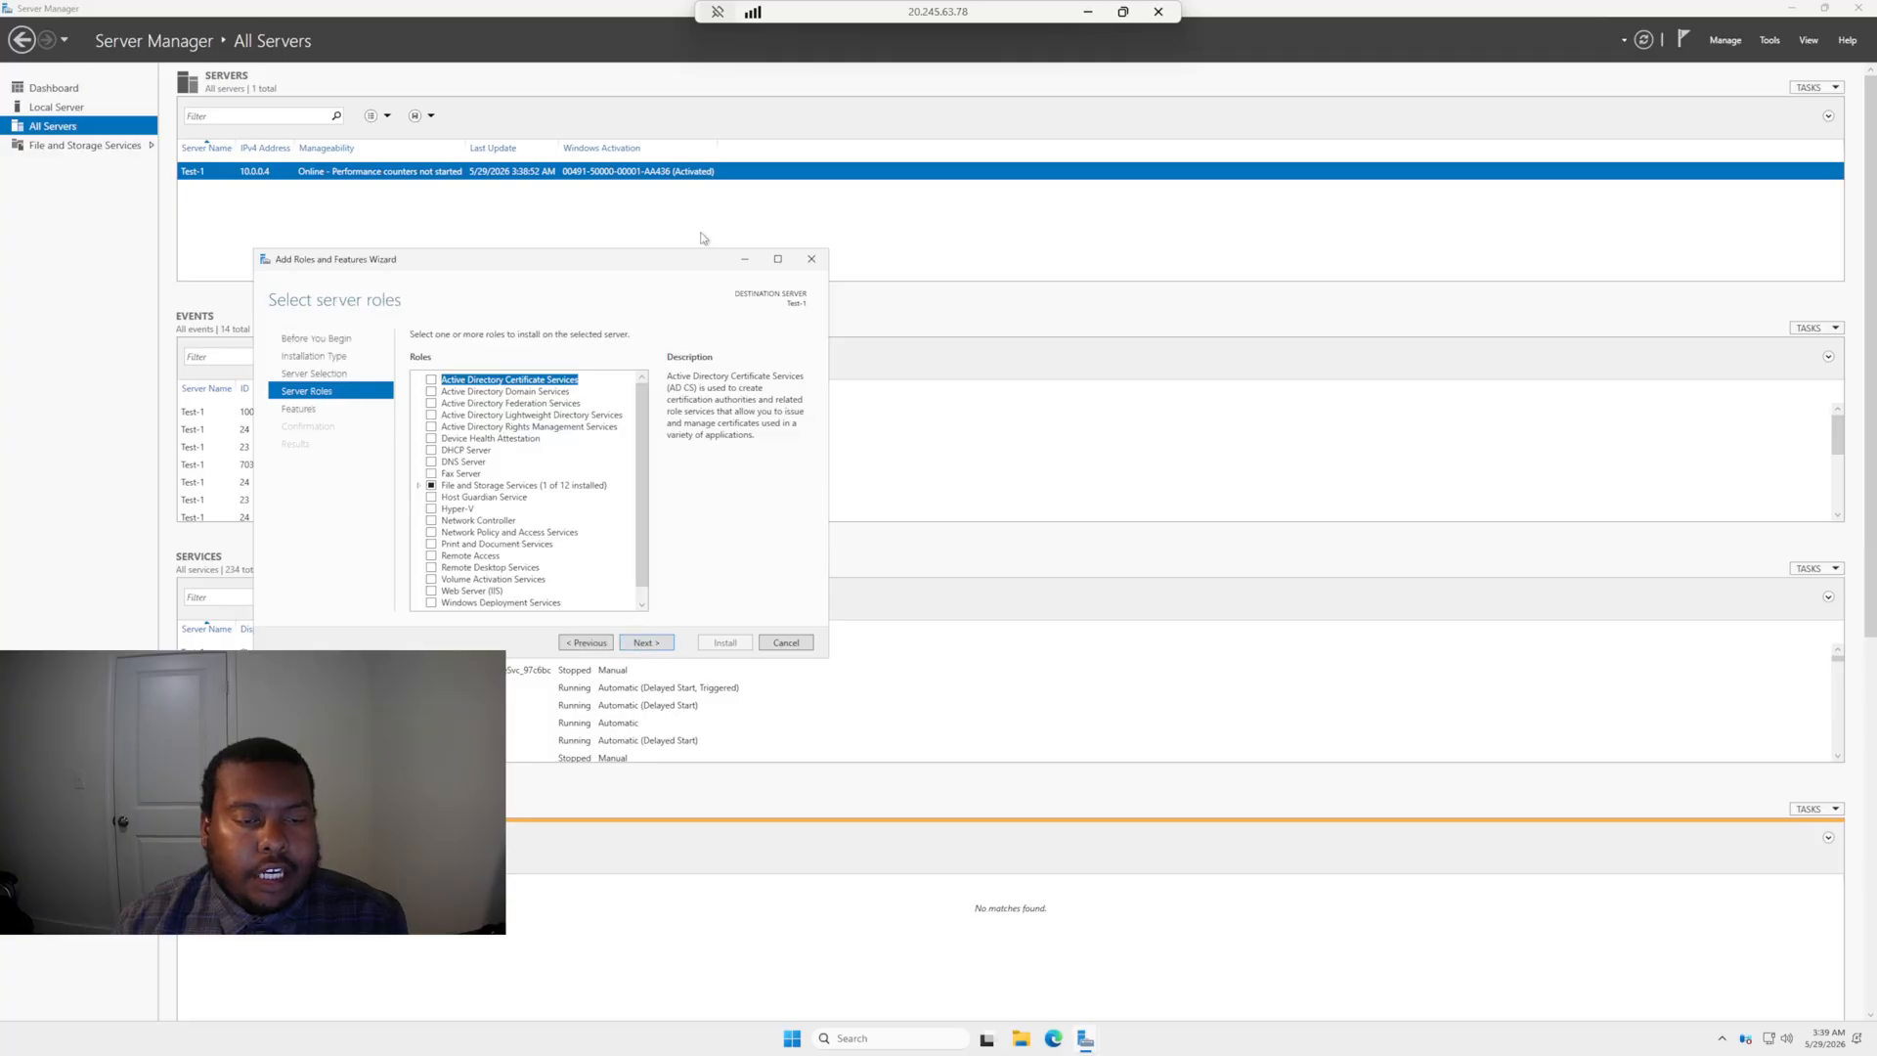
# Select the Active Directory Domain Services role with its required features and management tools, and install it on Test-1
pyautogui.click(432, 394)
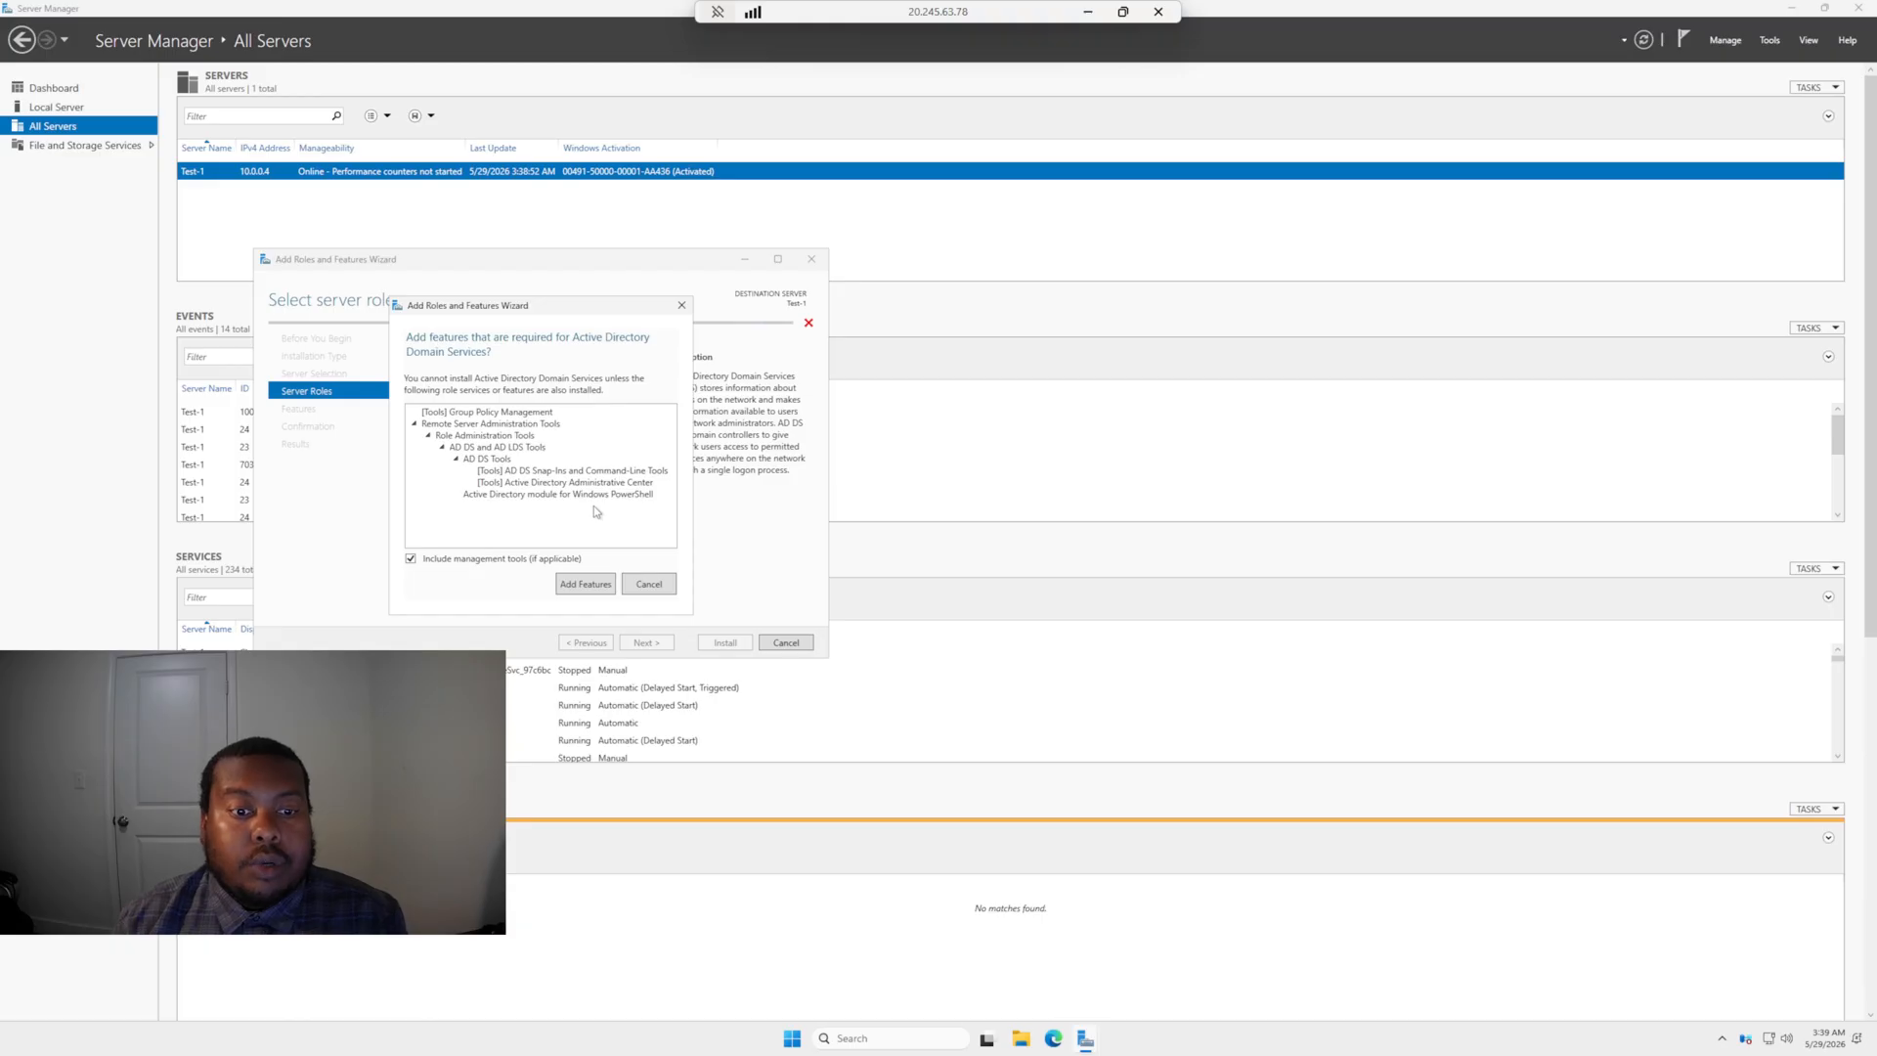
pyautogui.click(590, 583)
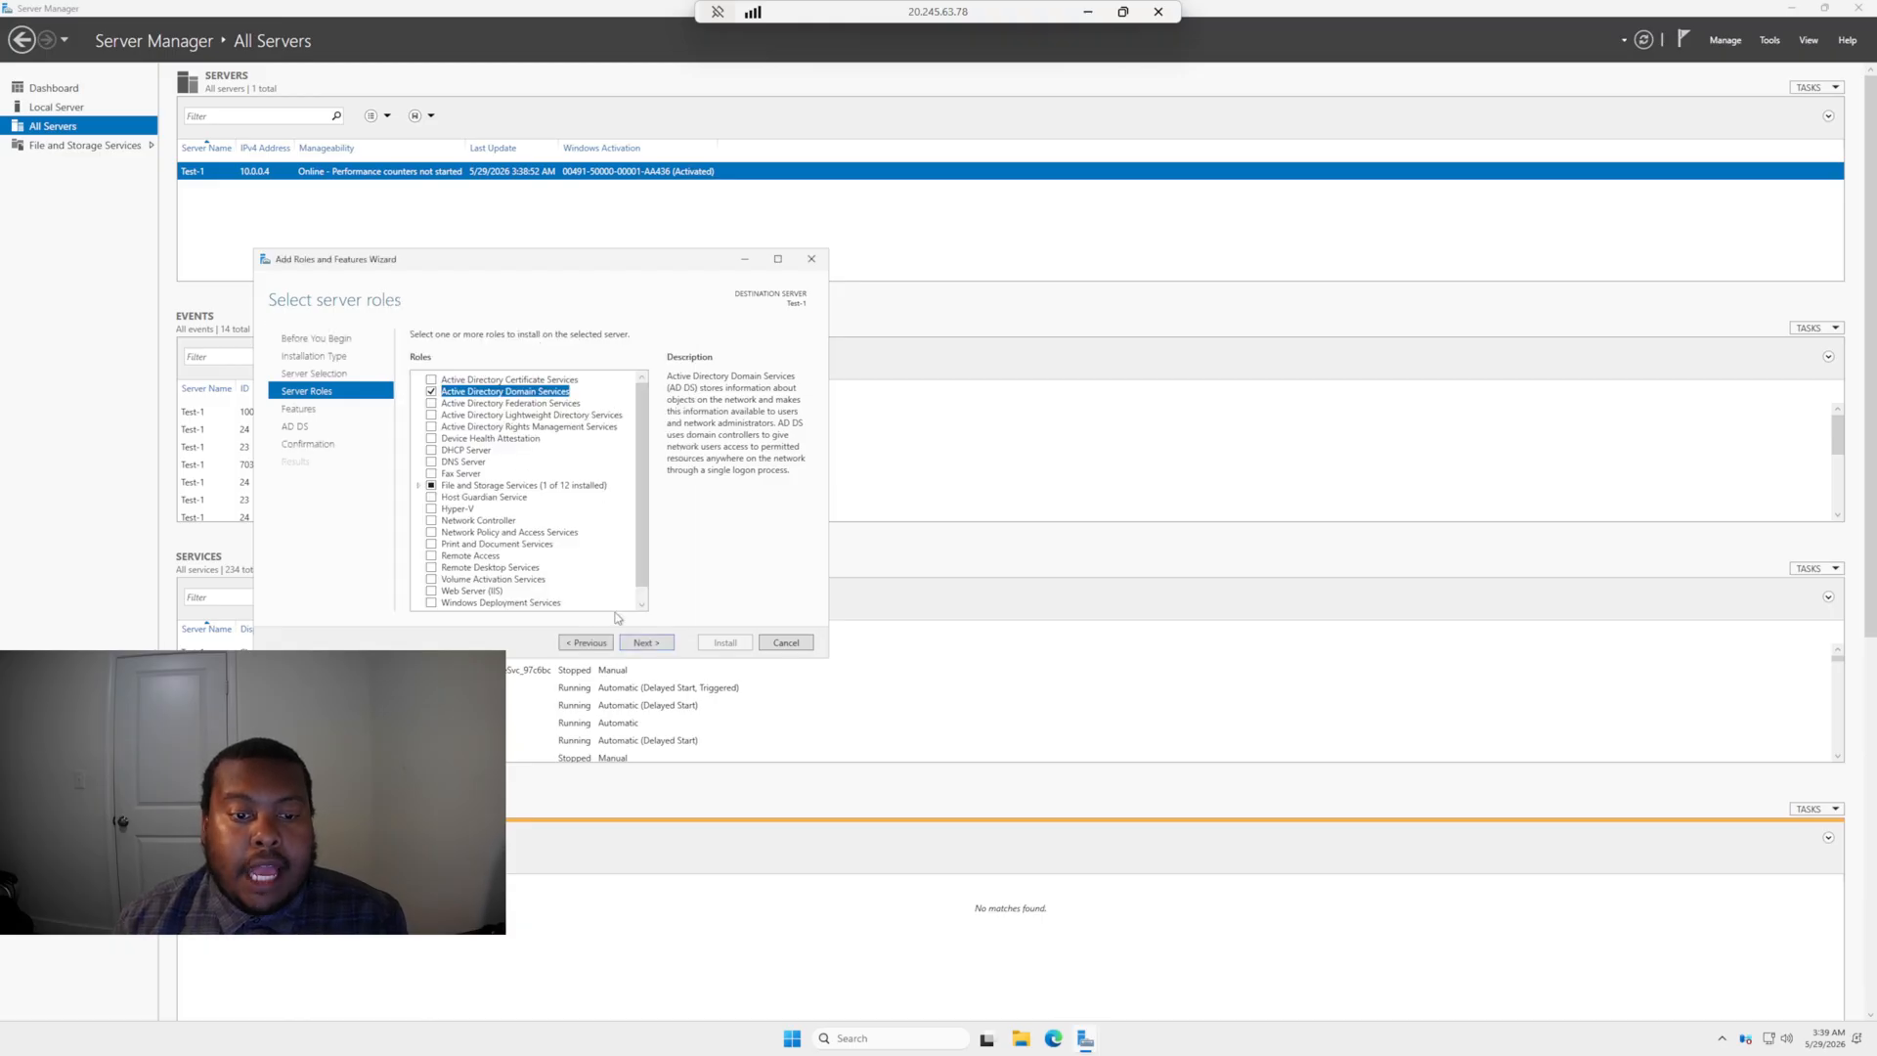
pyautogui.click(653, 647)
pyautogui.click(653, 647)
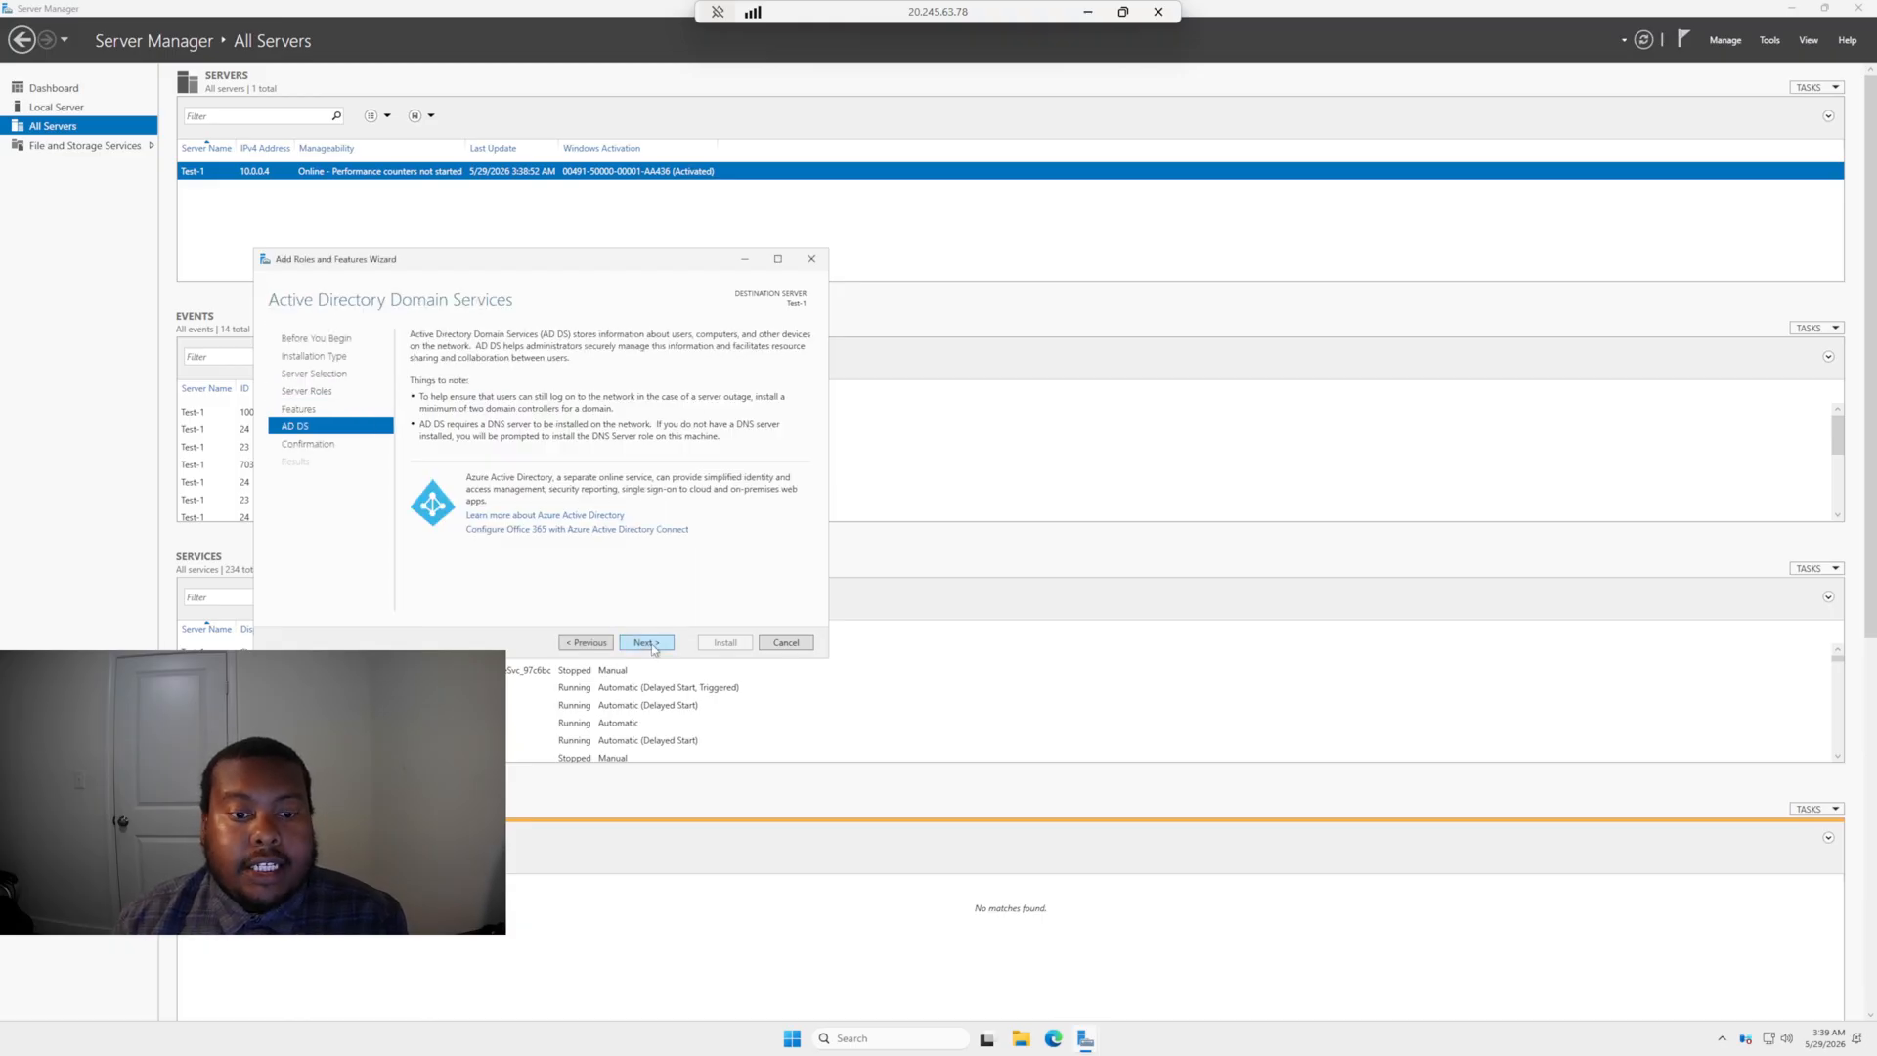
pyautogui.click(652, 647)
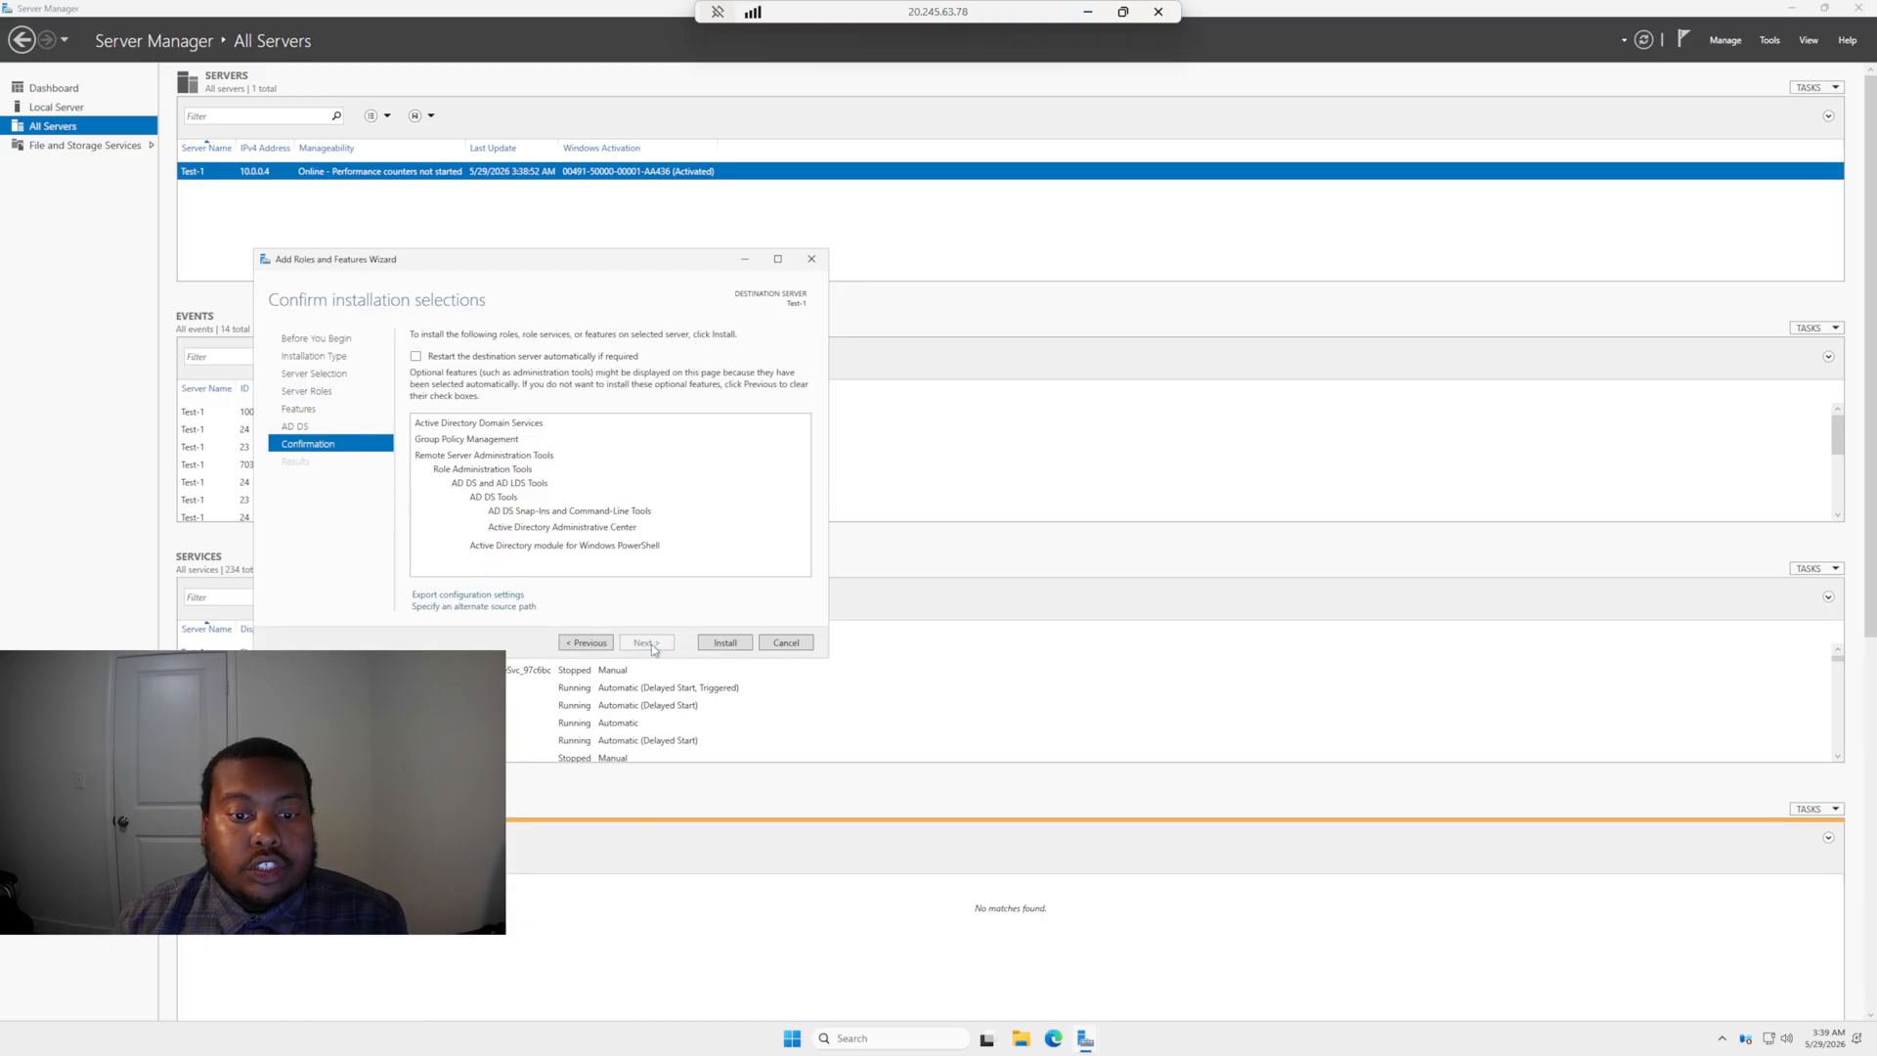
pyautogui.click(735, 650)
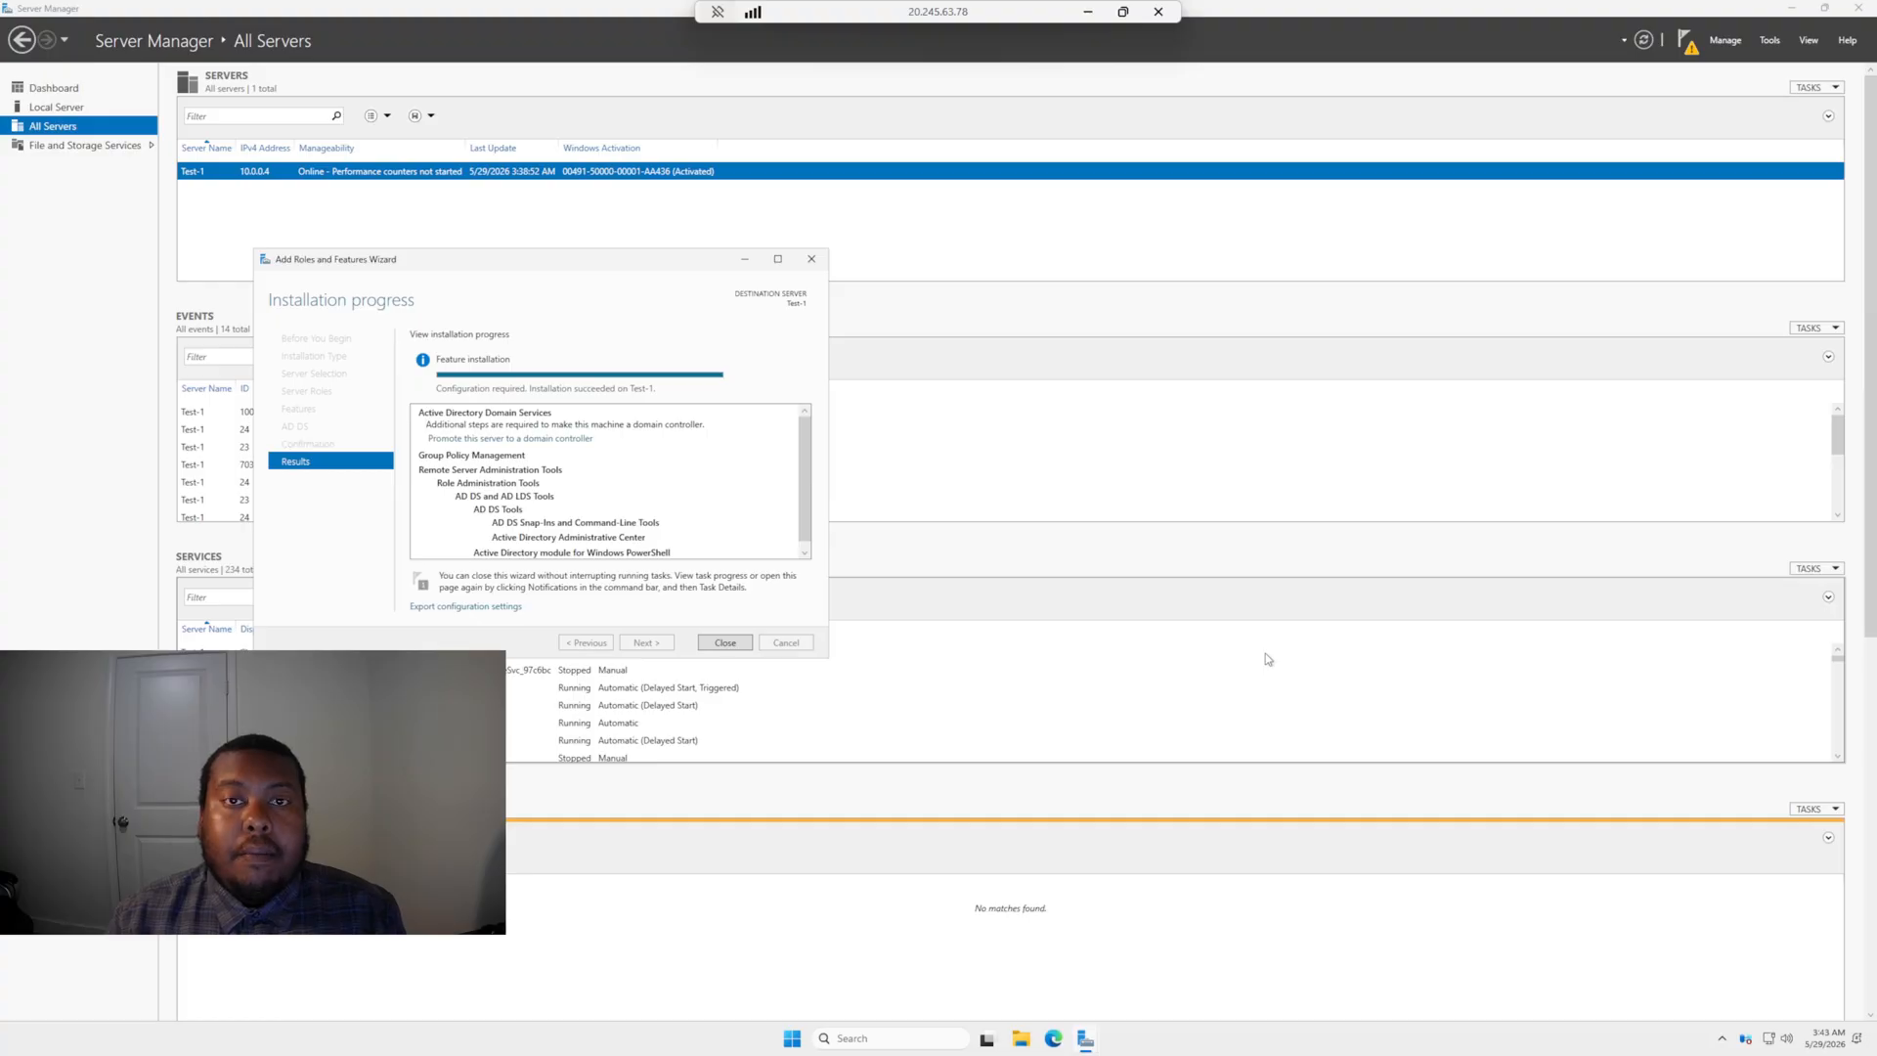
# Close the finished role installation wizard and start promoting Test-1 to a domain controller
pyautogui.click(723, 641)
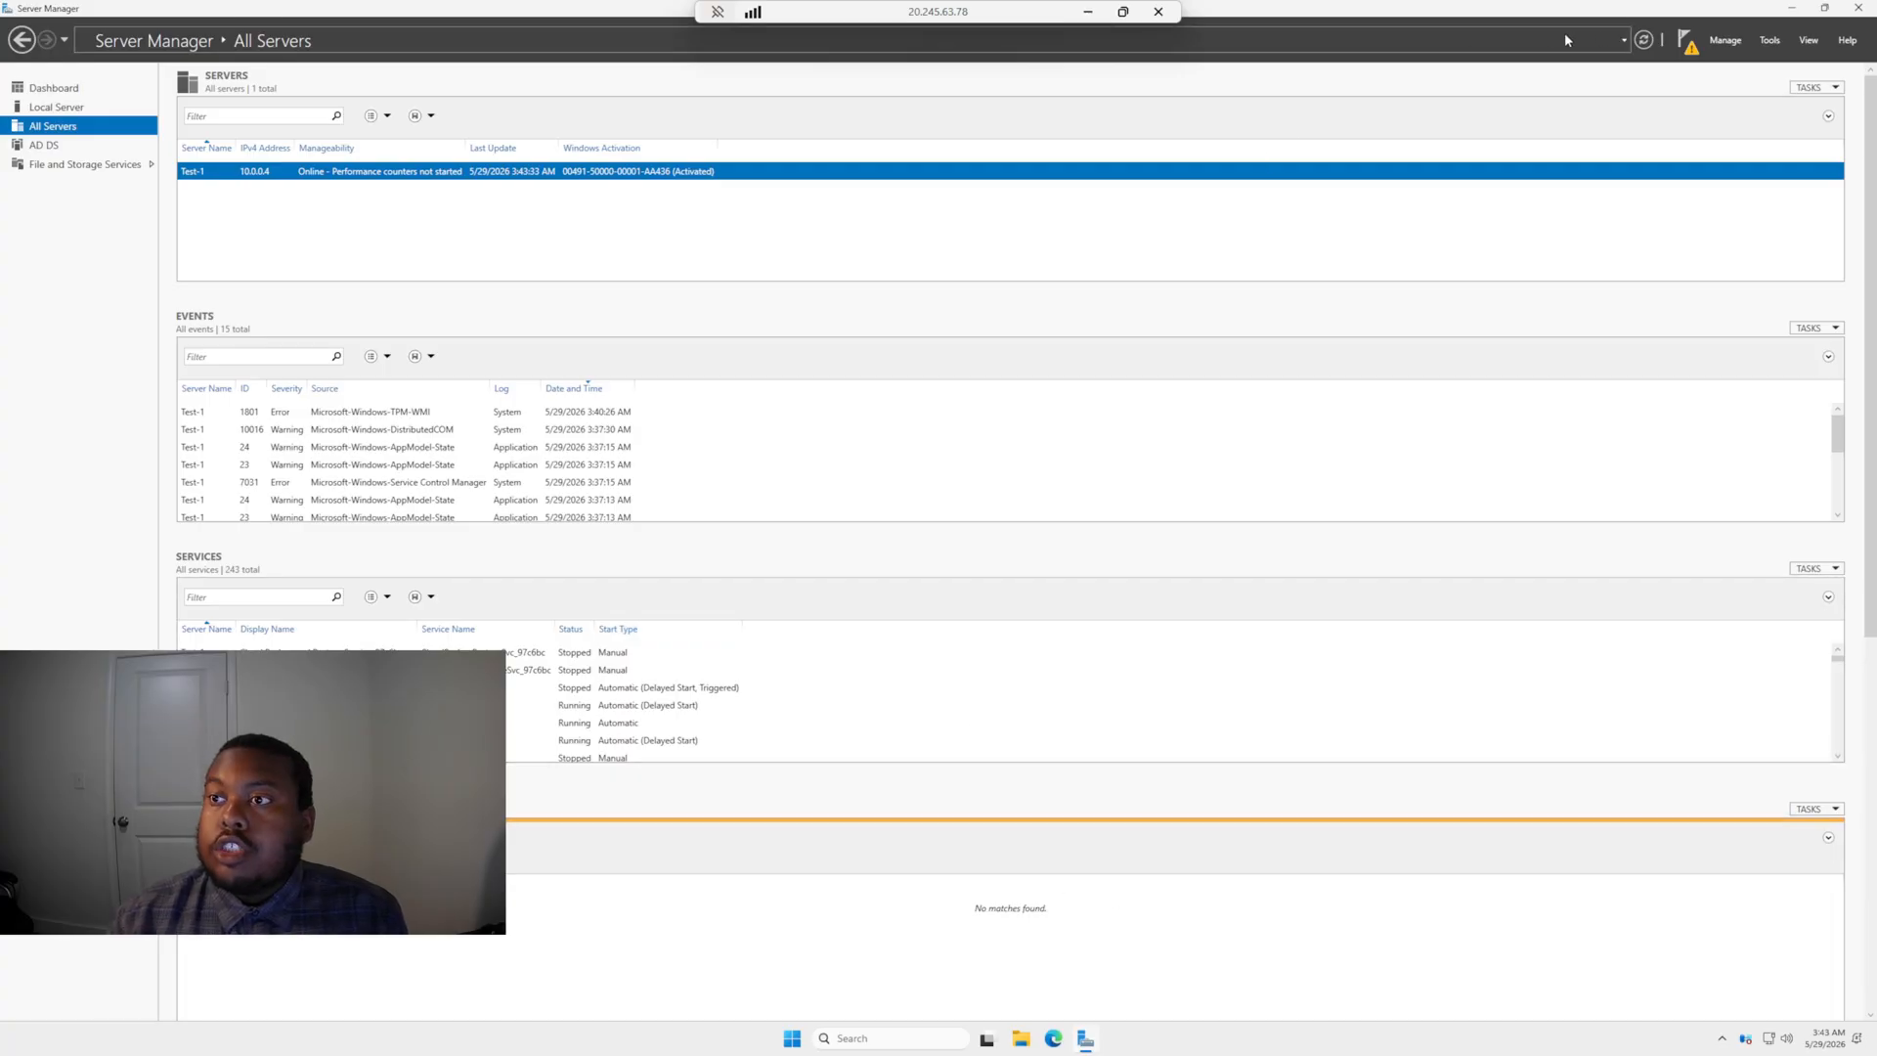
pyautogui.click(1681, 41)
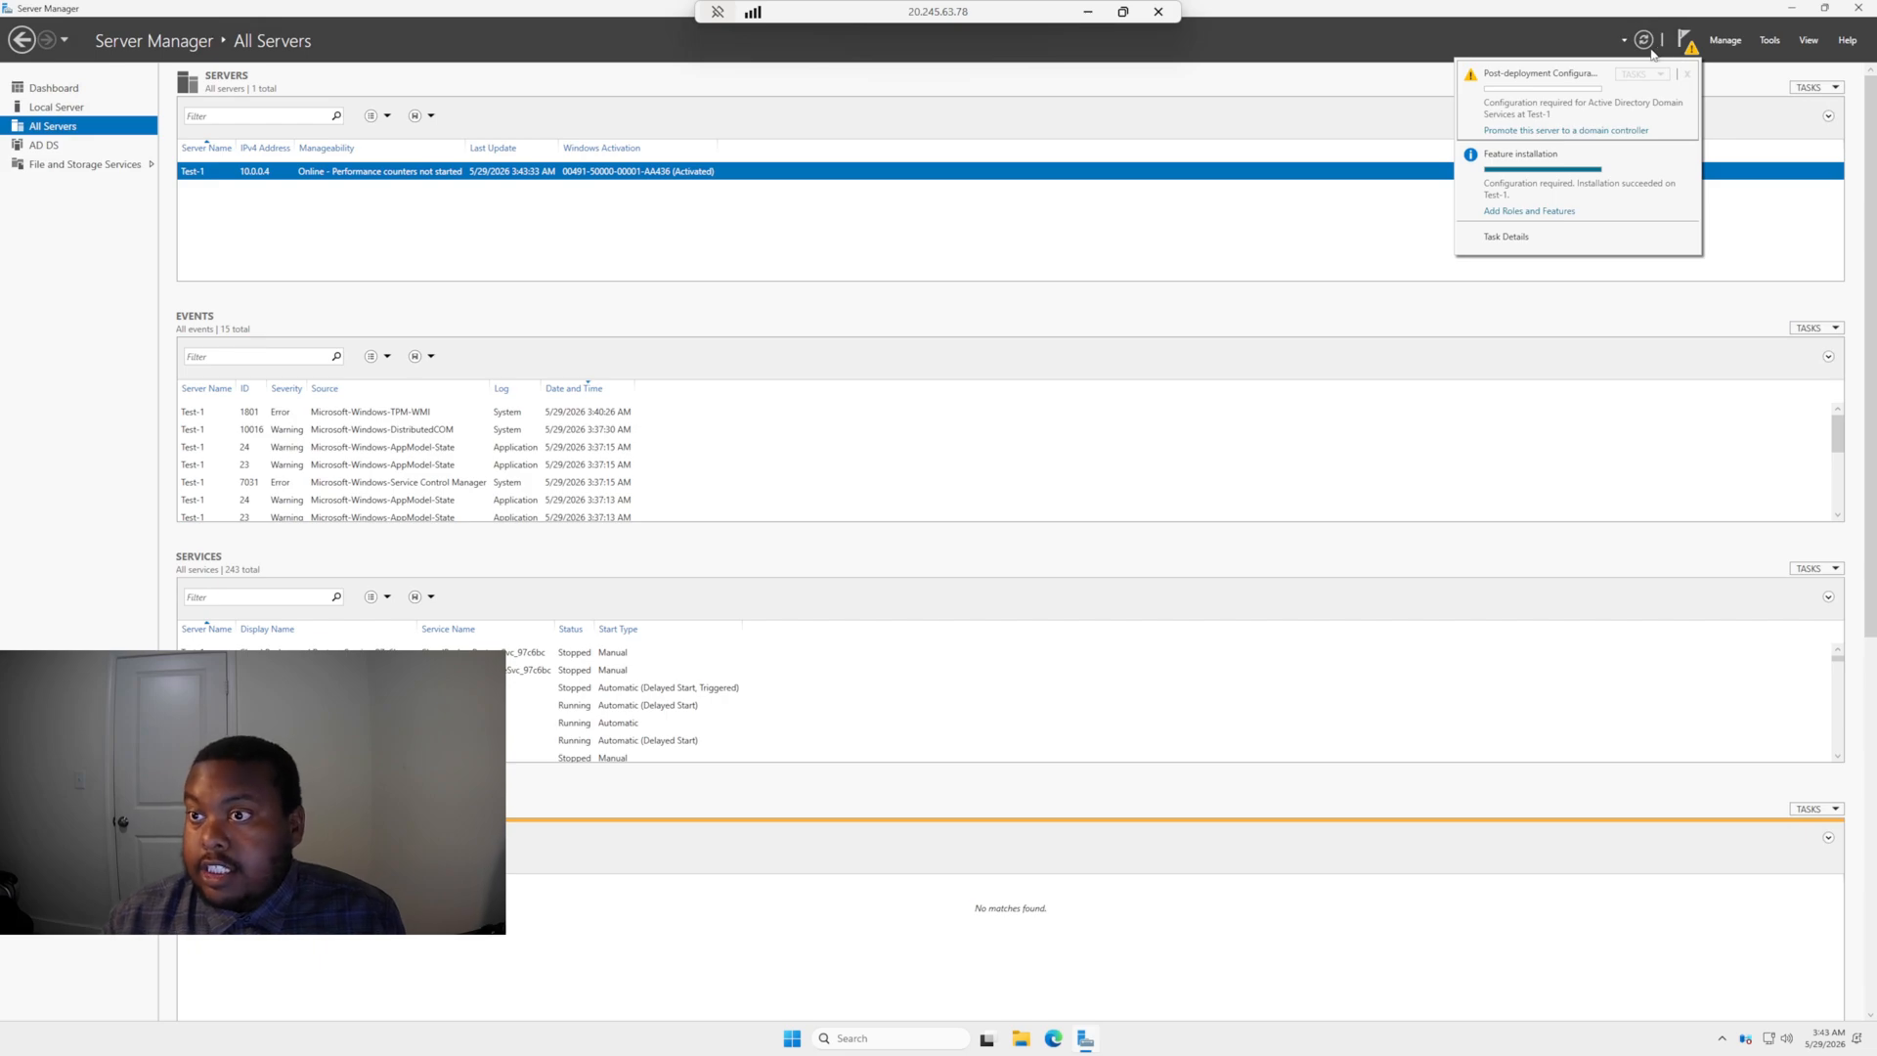
pyautogui.click(1569, 133)
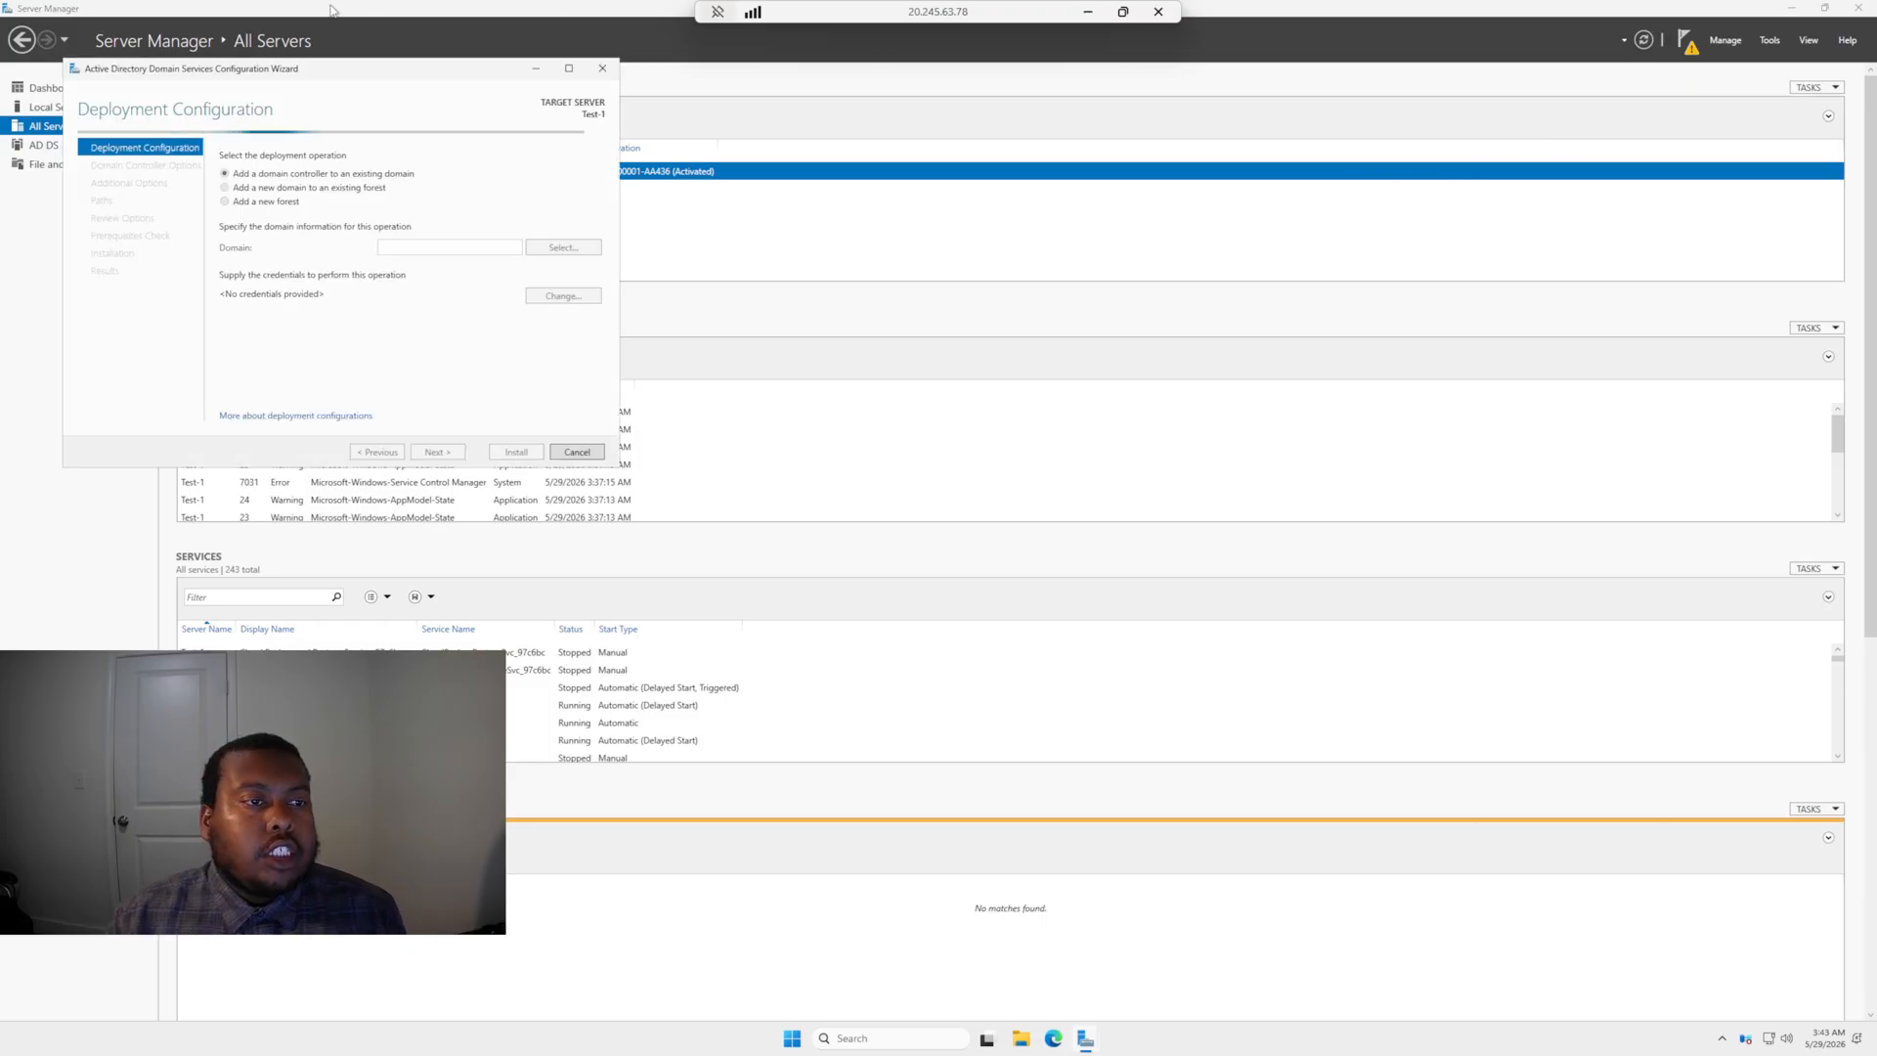
# Choose to add a new forest with the root domain name Test.Forest and continue to the domain controller options
pyautogui.click(226, 203)
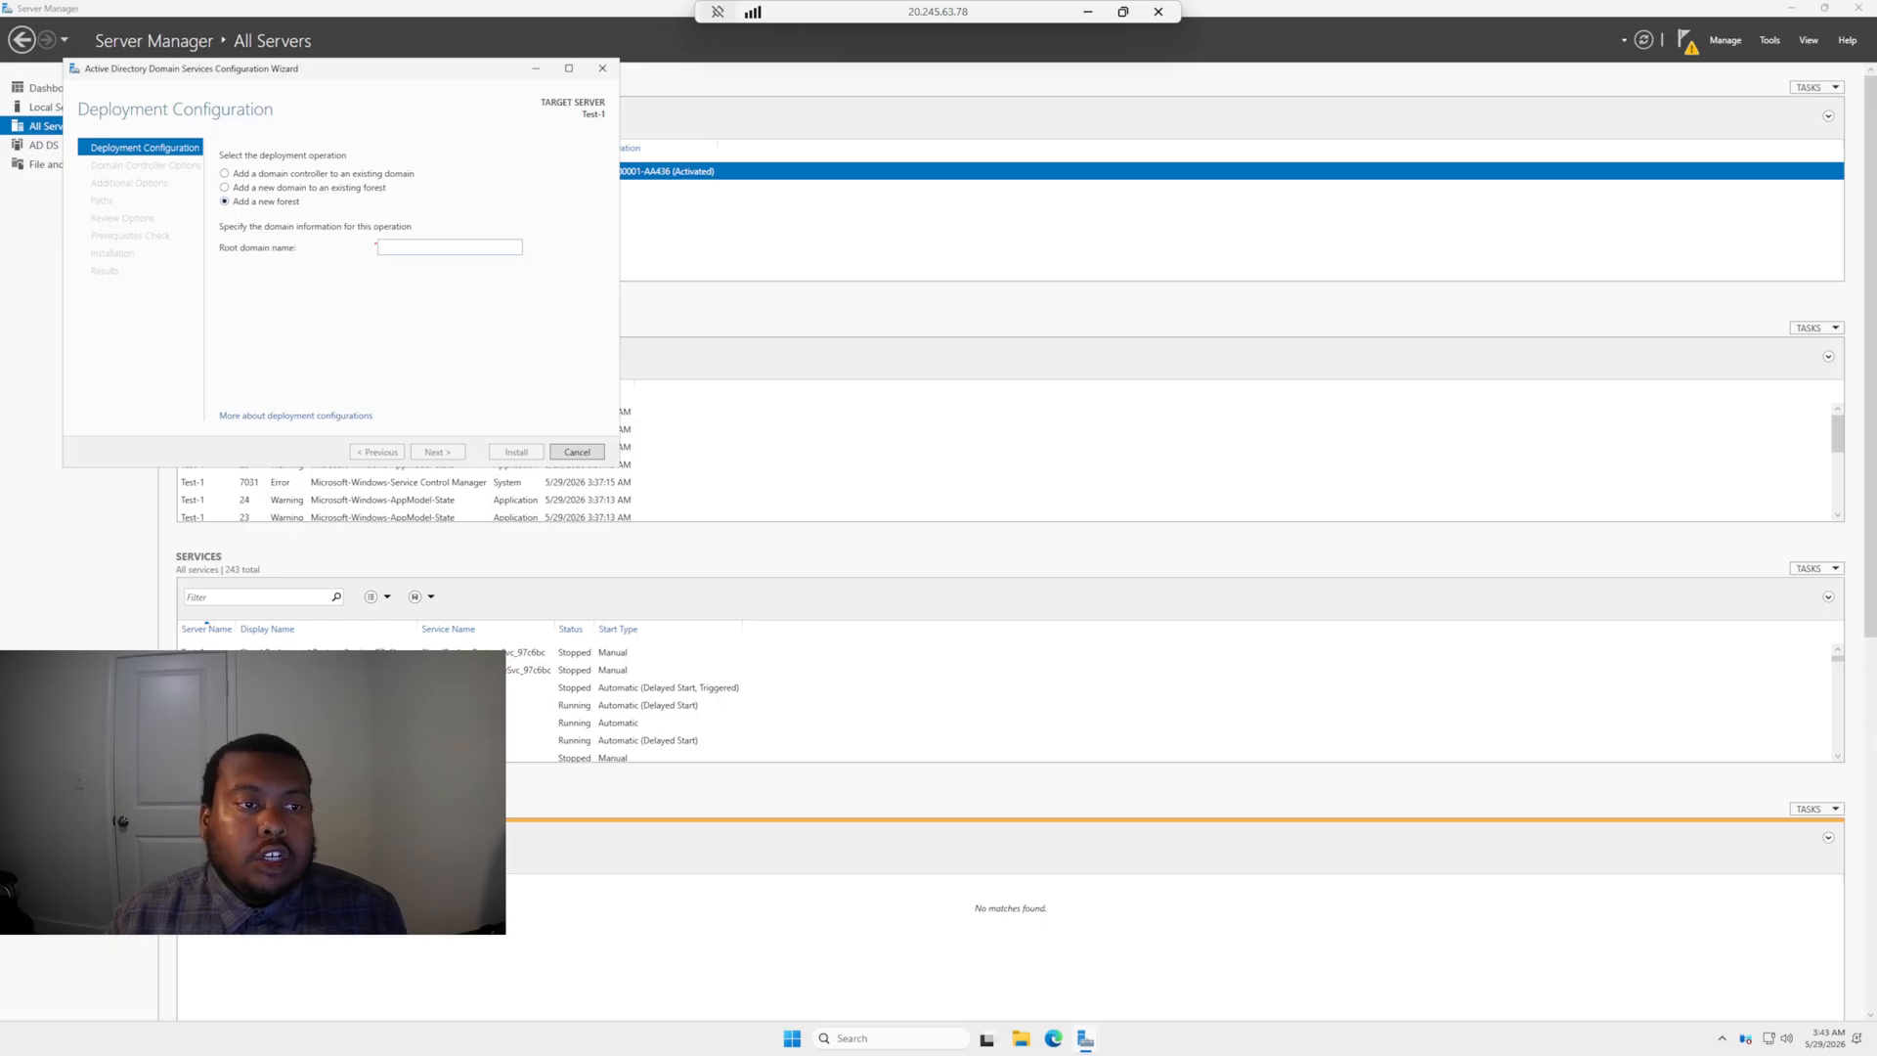
pyautogui.click(392, 250)
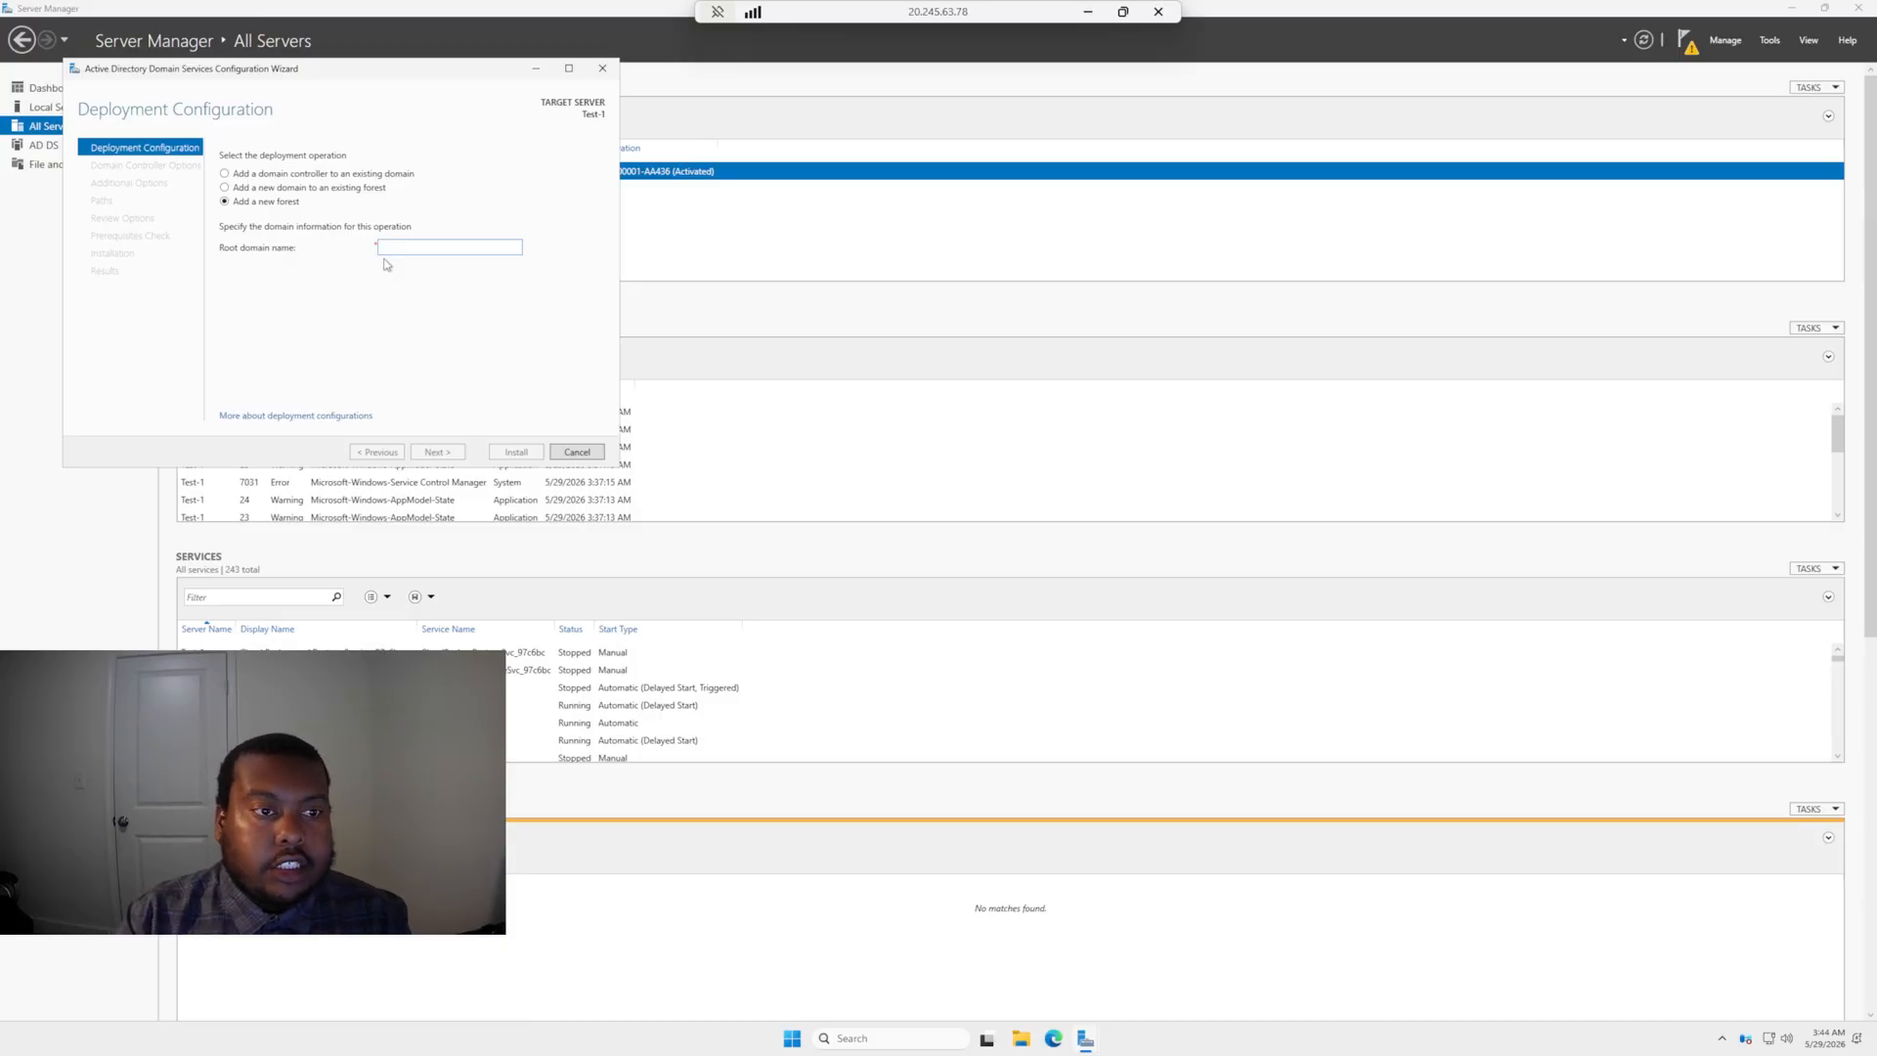
pyautogui.write('Test')
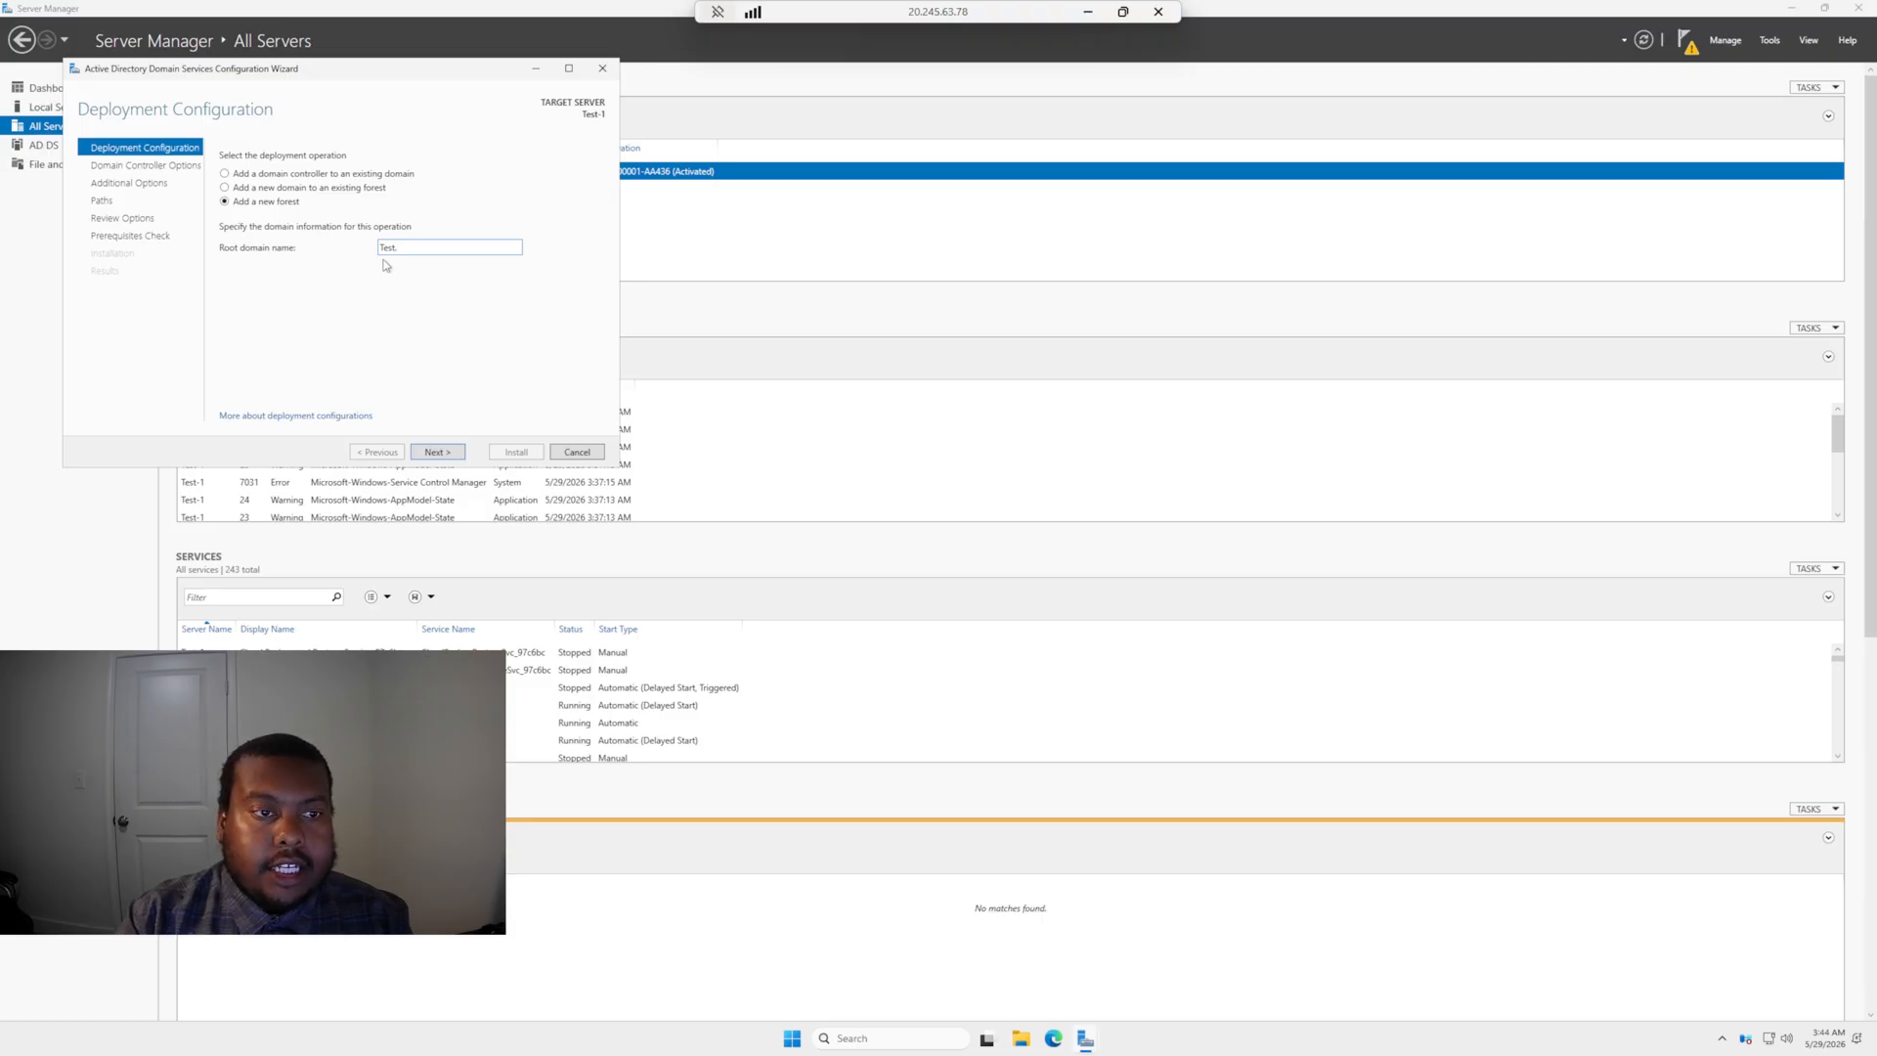
pyautogui.write('.F')
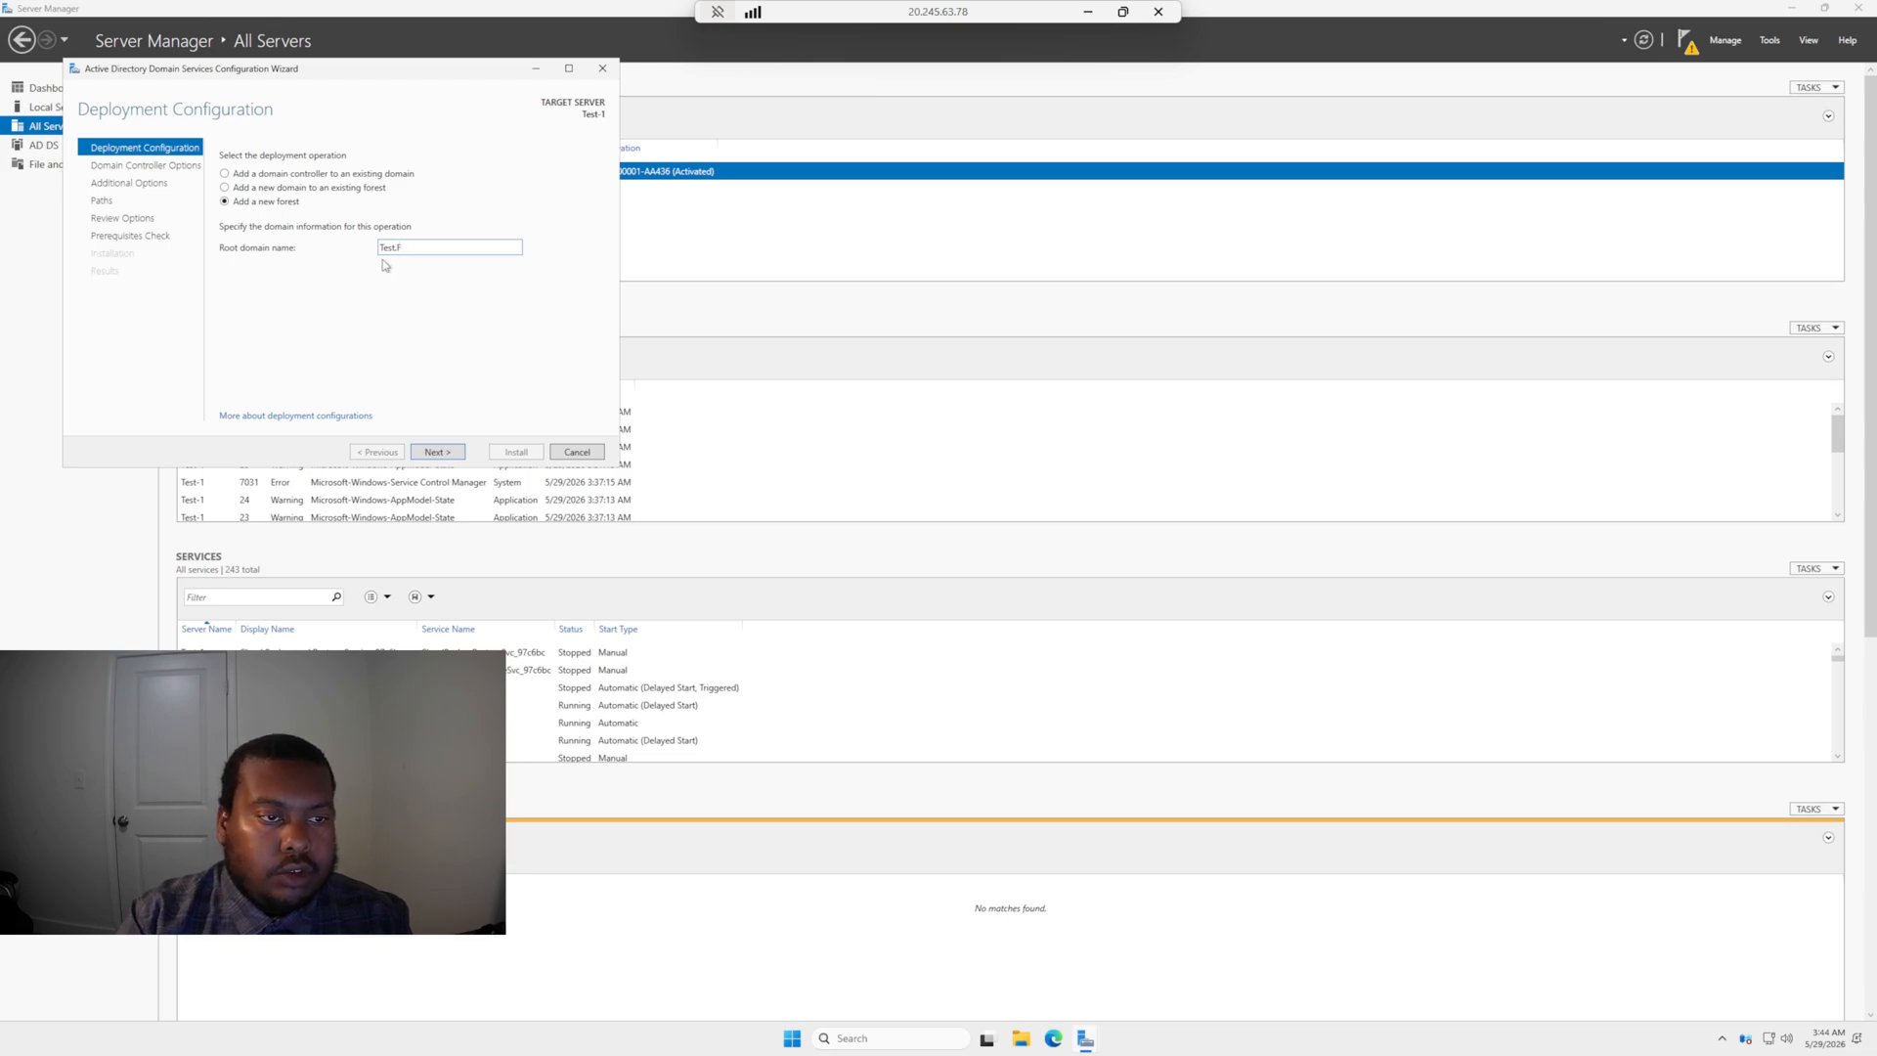
pyautogui.write('opre')
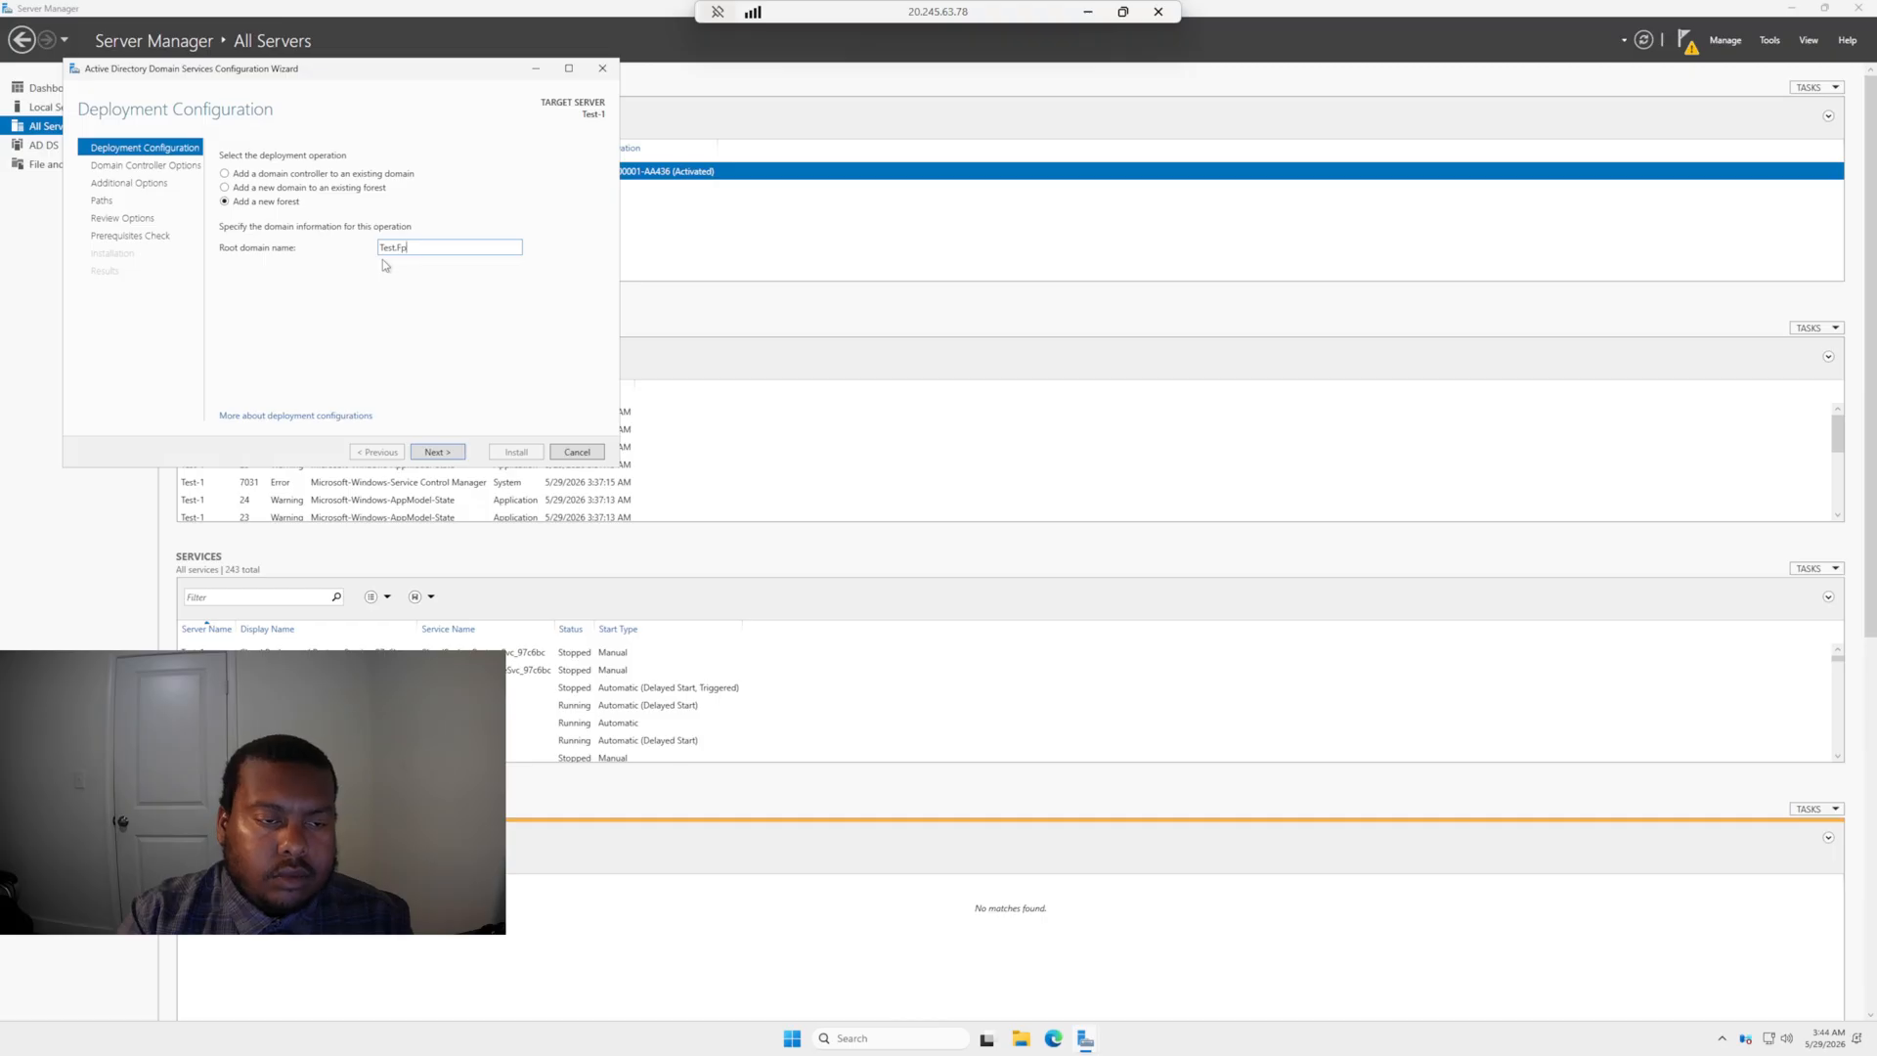
pyautogui.press('BackSpace')
pyautogui.write('or')
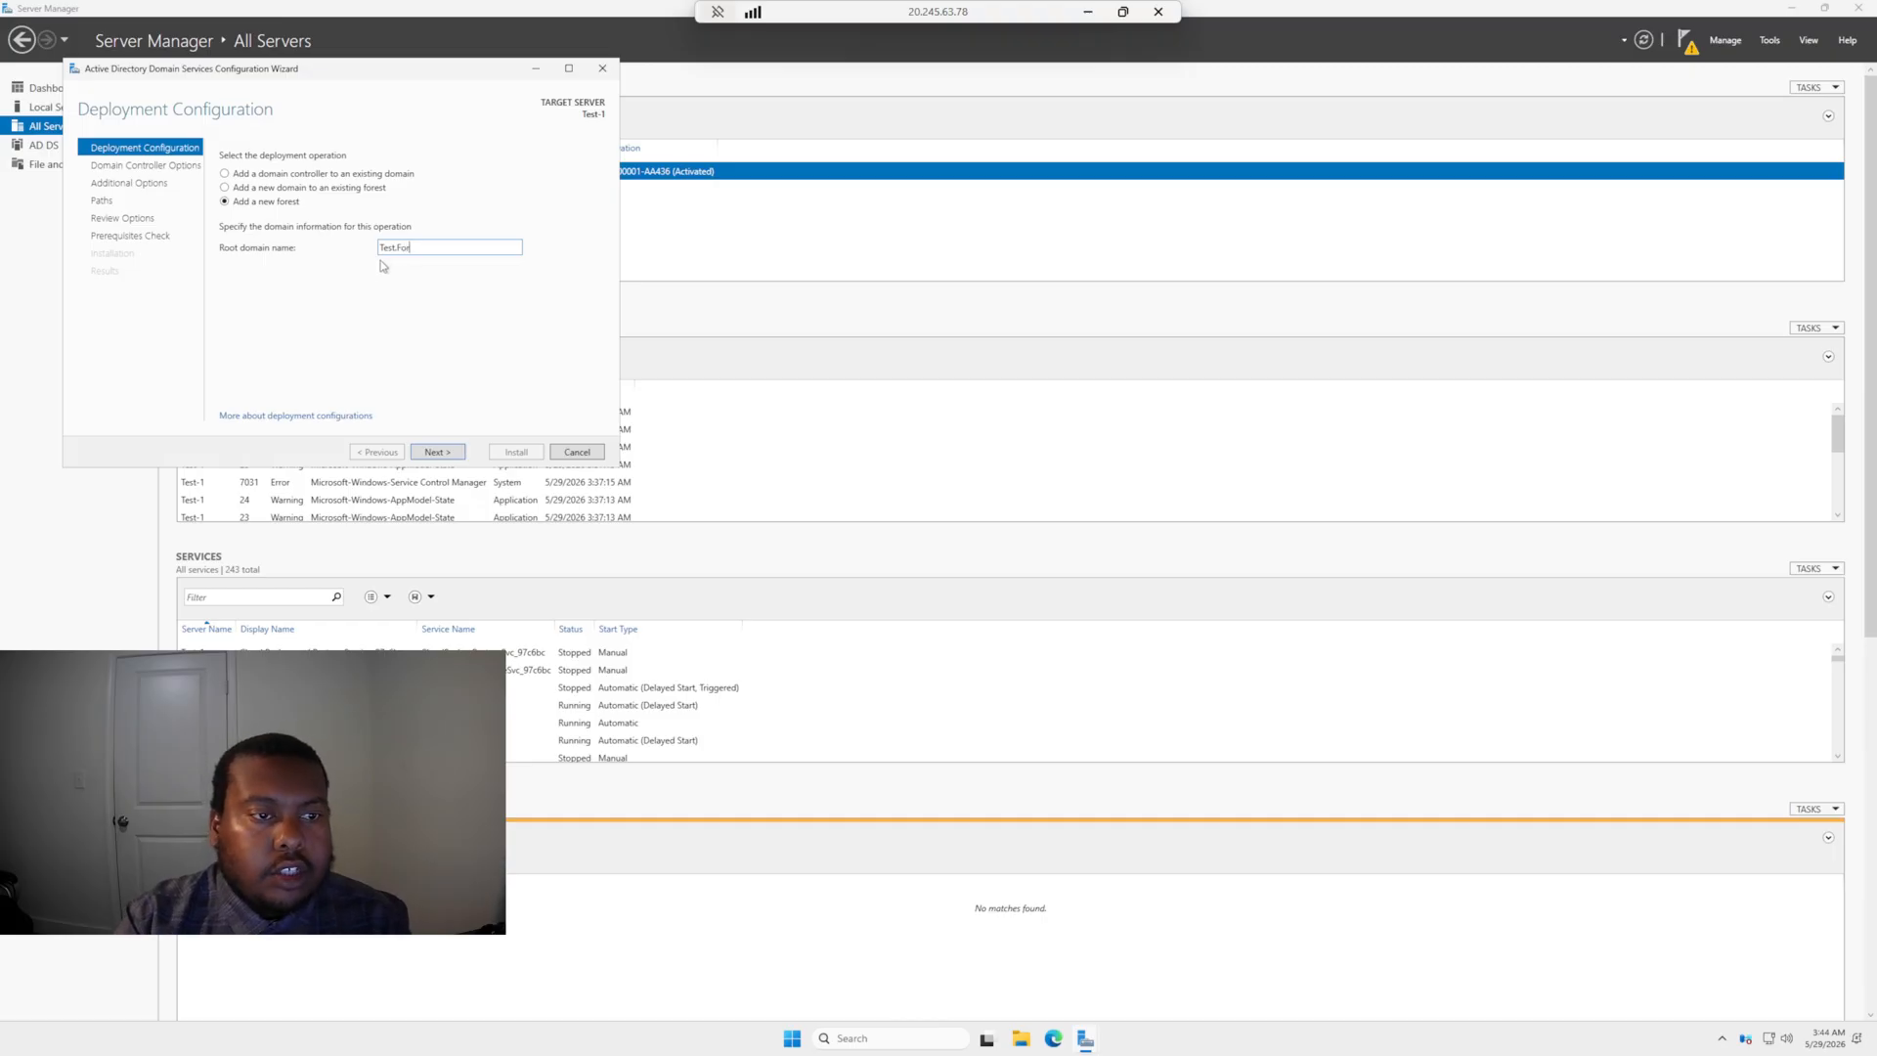
pyautogui.write('est')
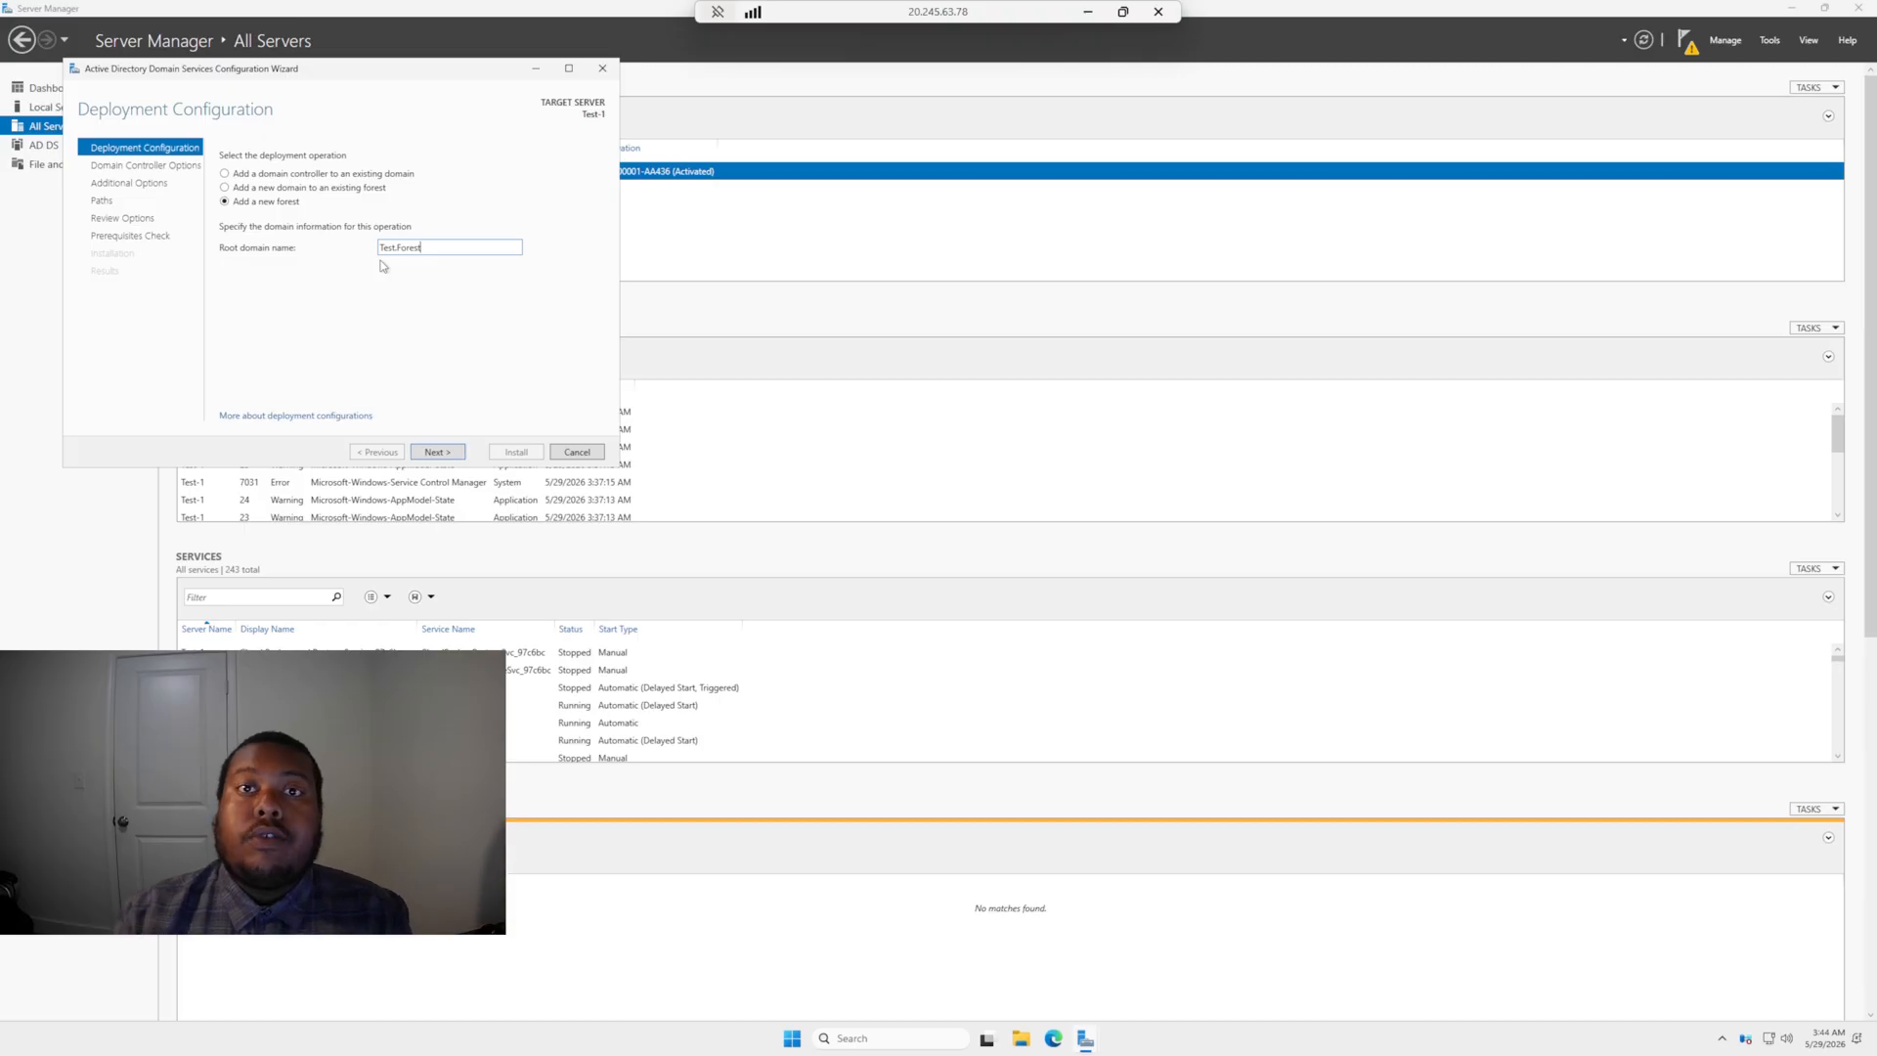
pyautogui.click(455, 454)
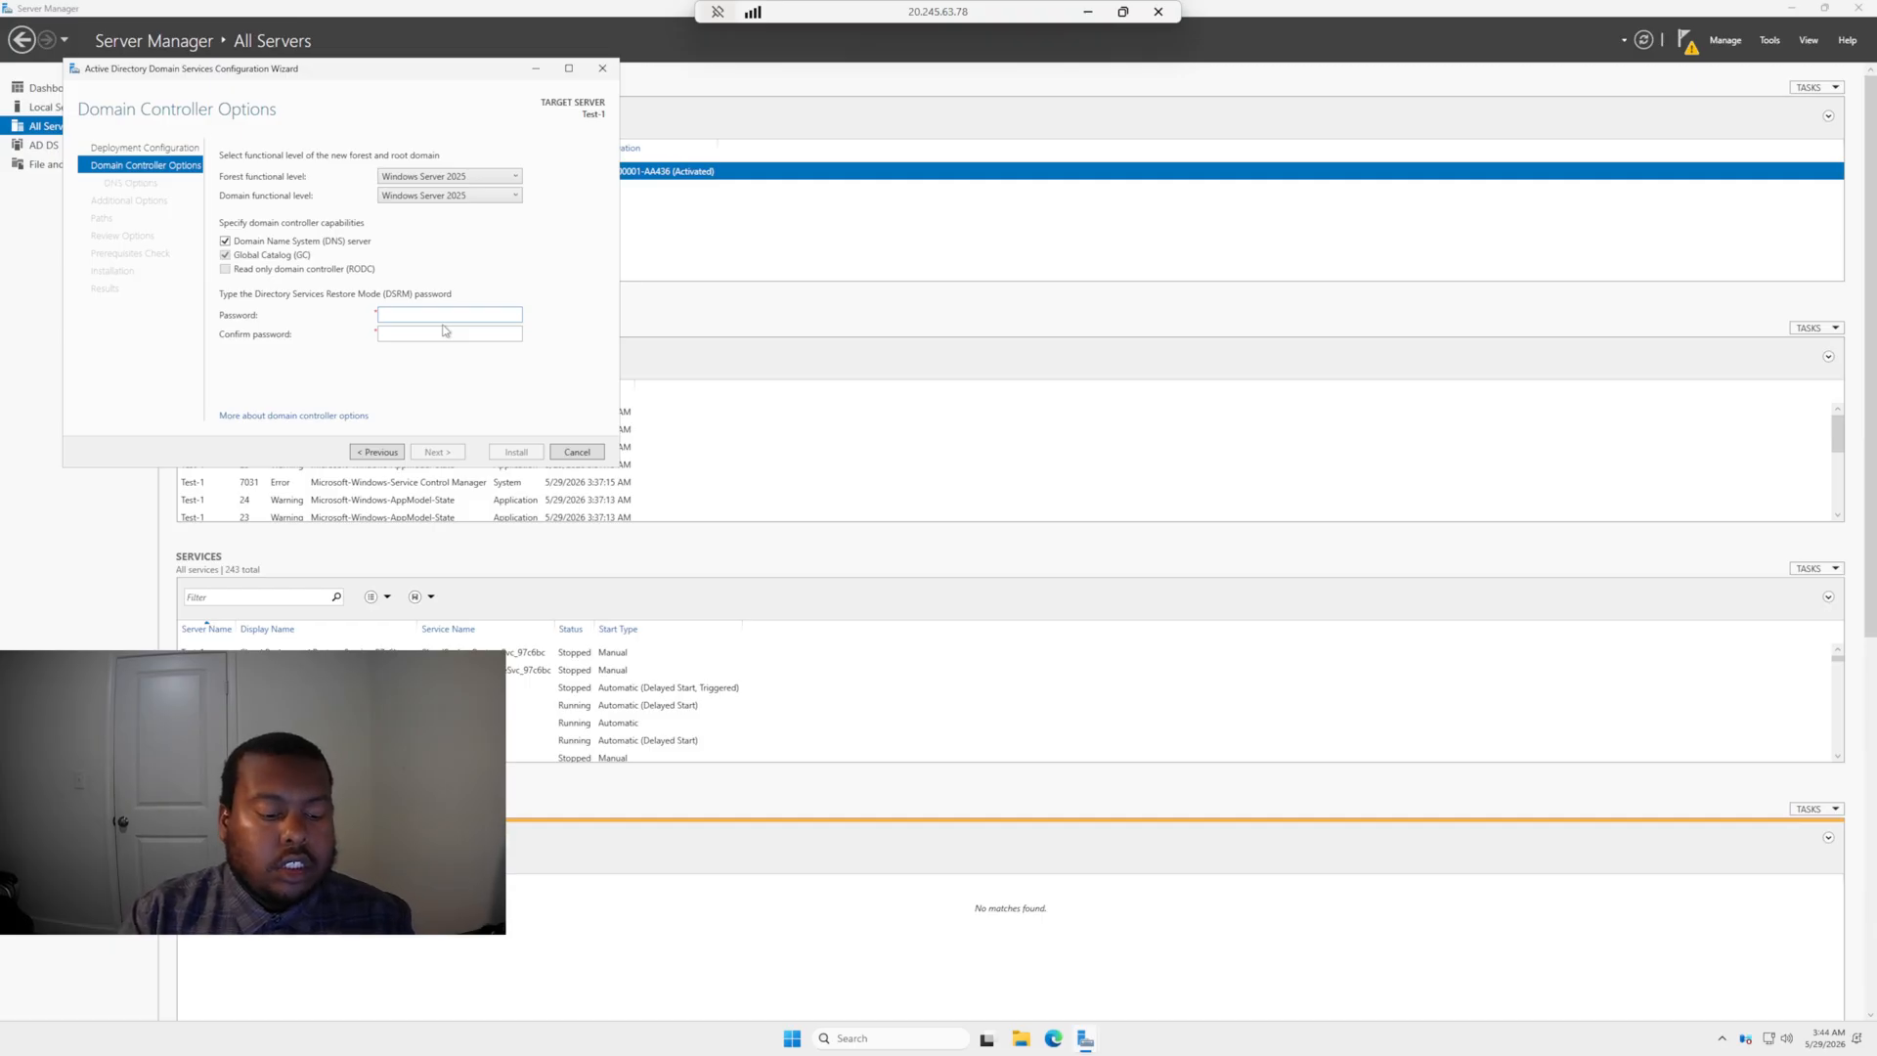
# Enter and confirm the Directory Services Restore Mode password, keeping the default functional levels and domain controller capabilities
pyautogui.write('****')
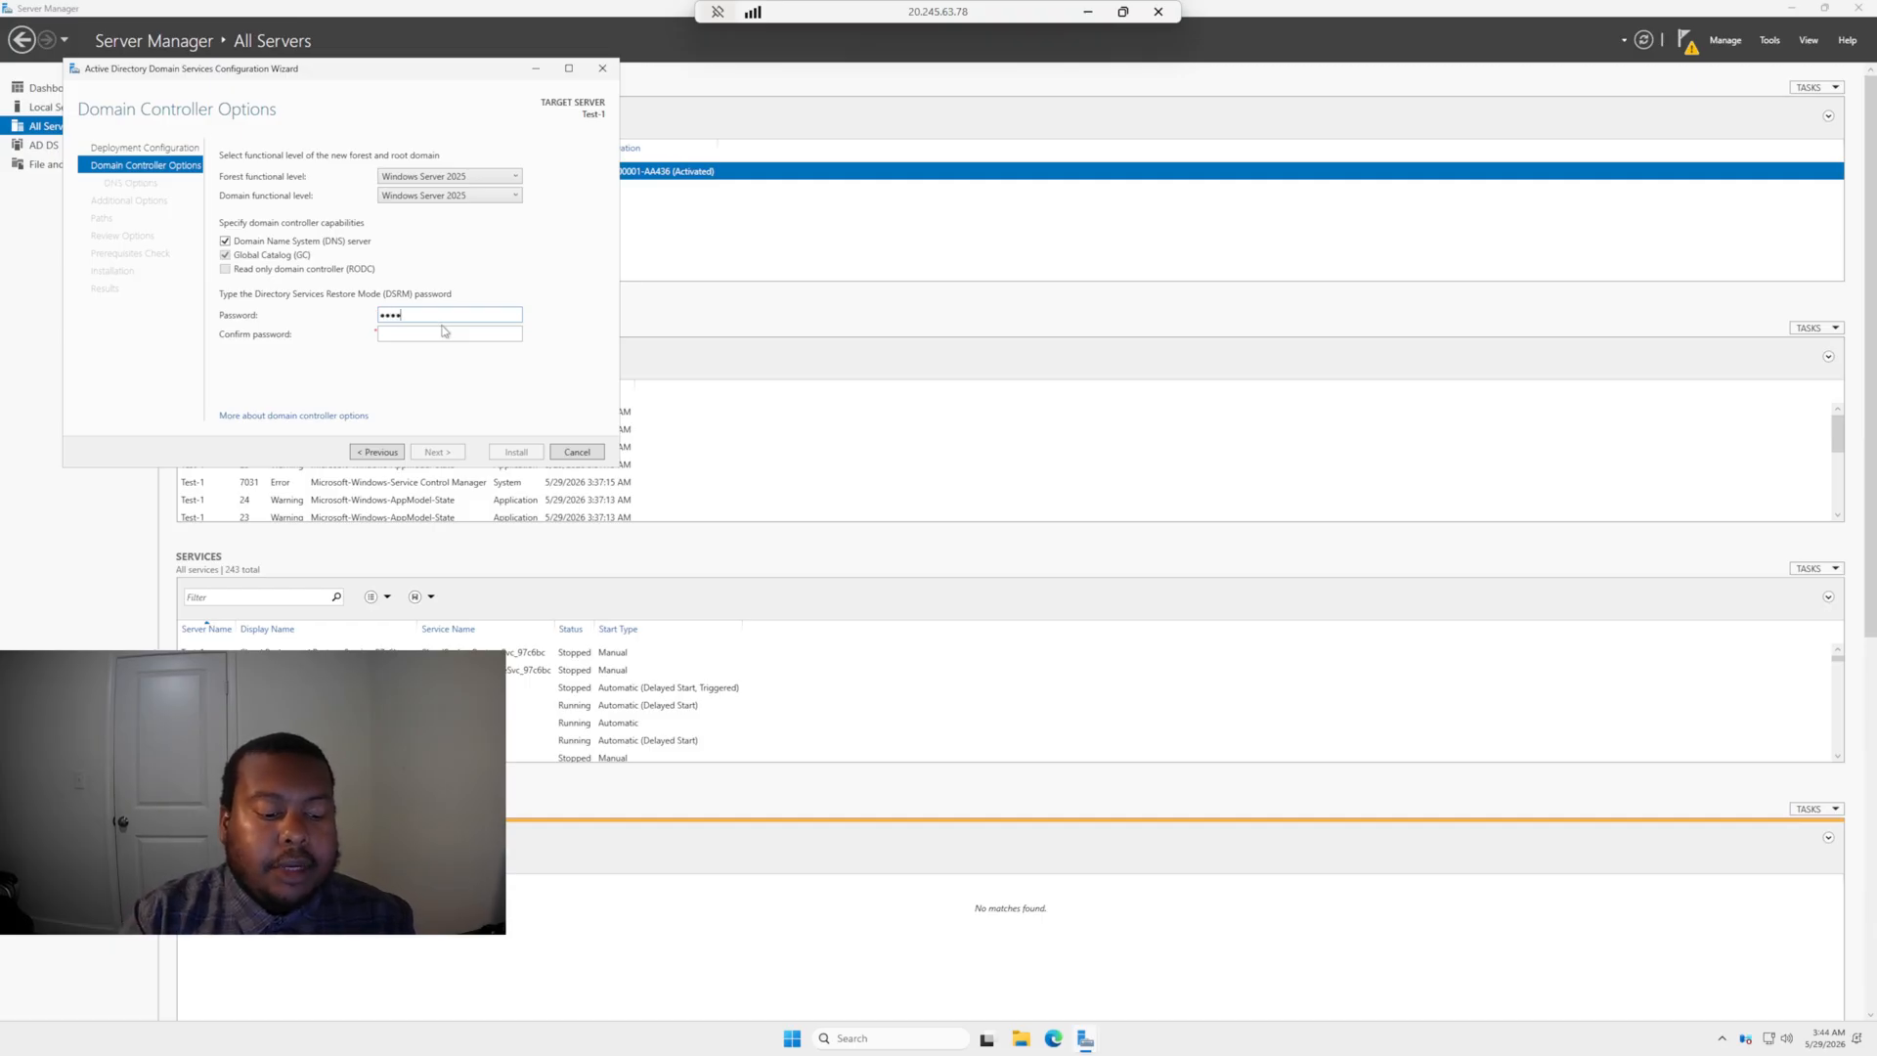
pyautogui.write('*****')
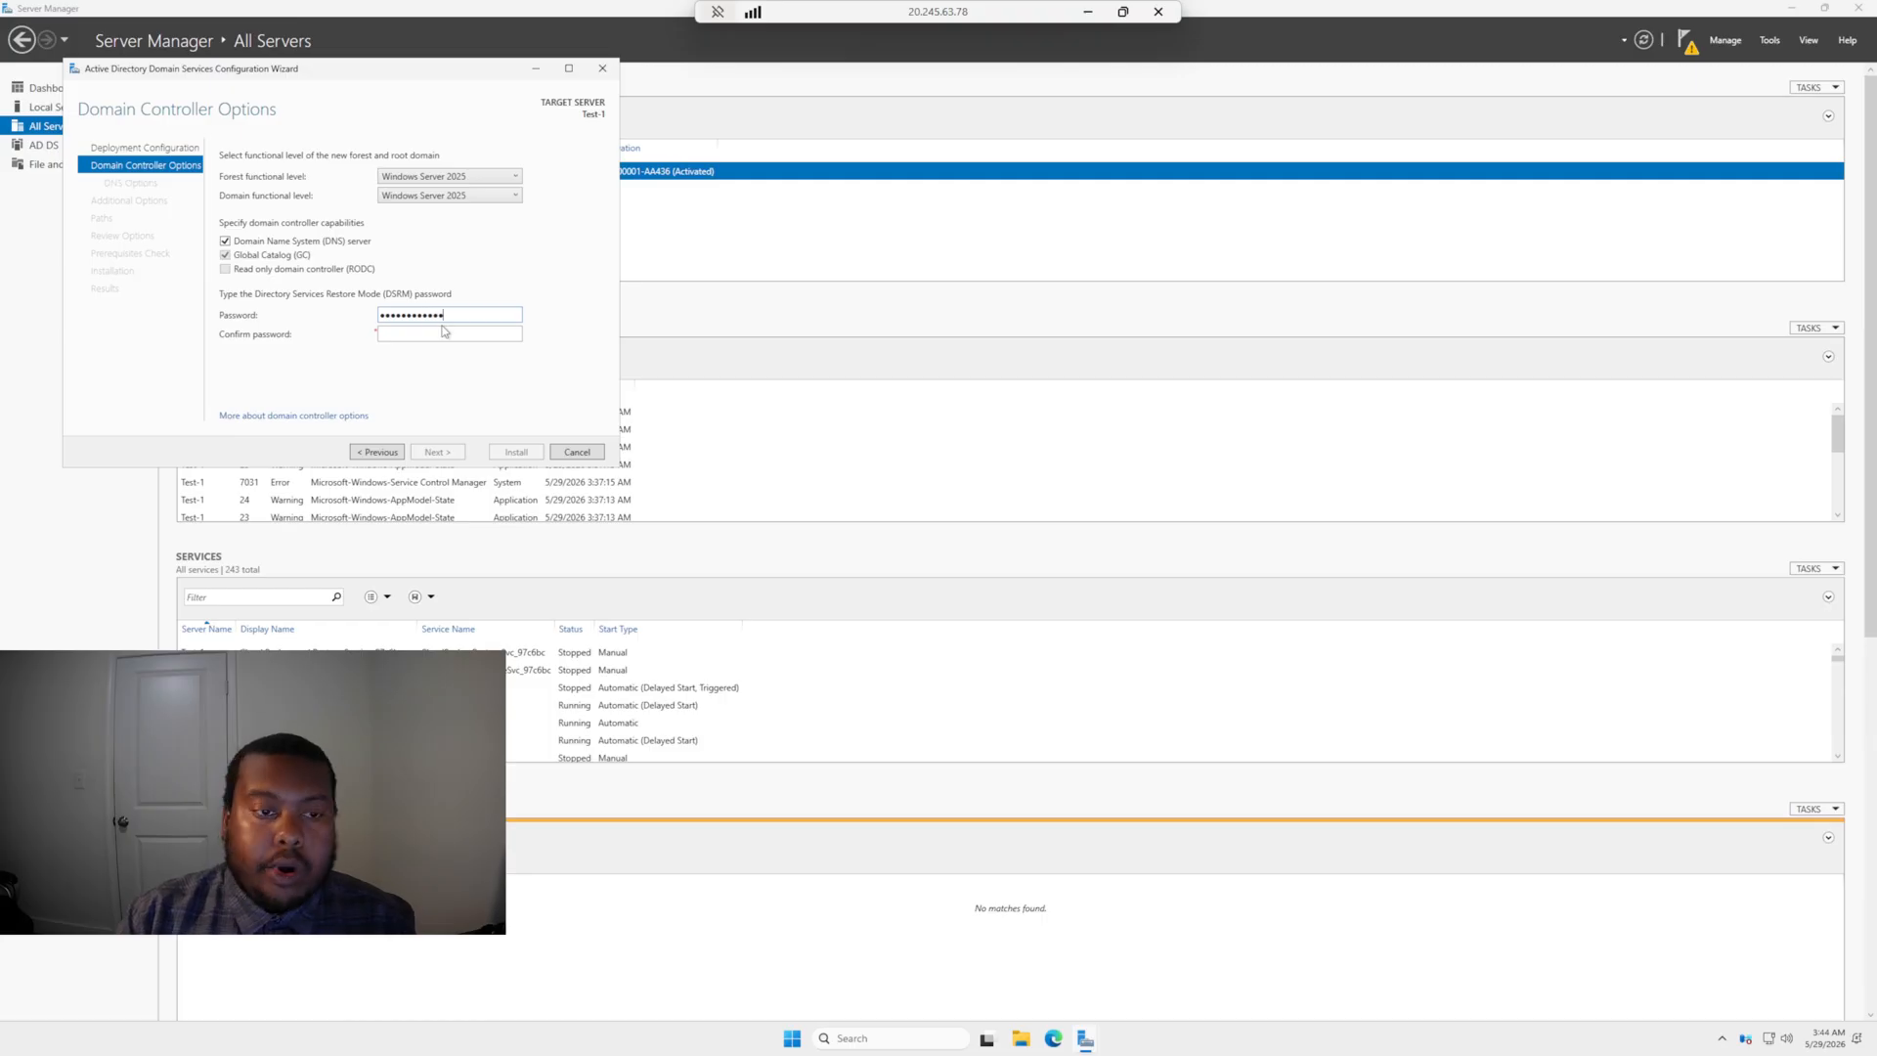
pyautogui.write('*')
pyautogui.press('Tab')
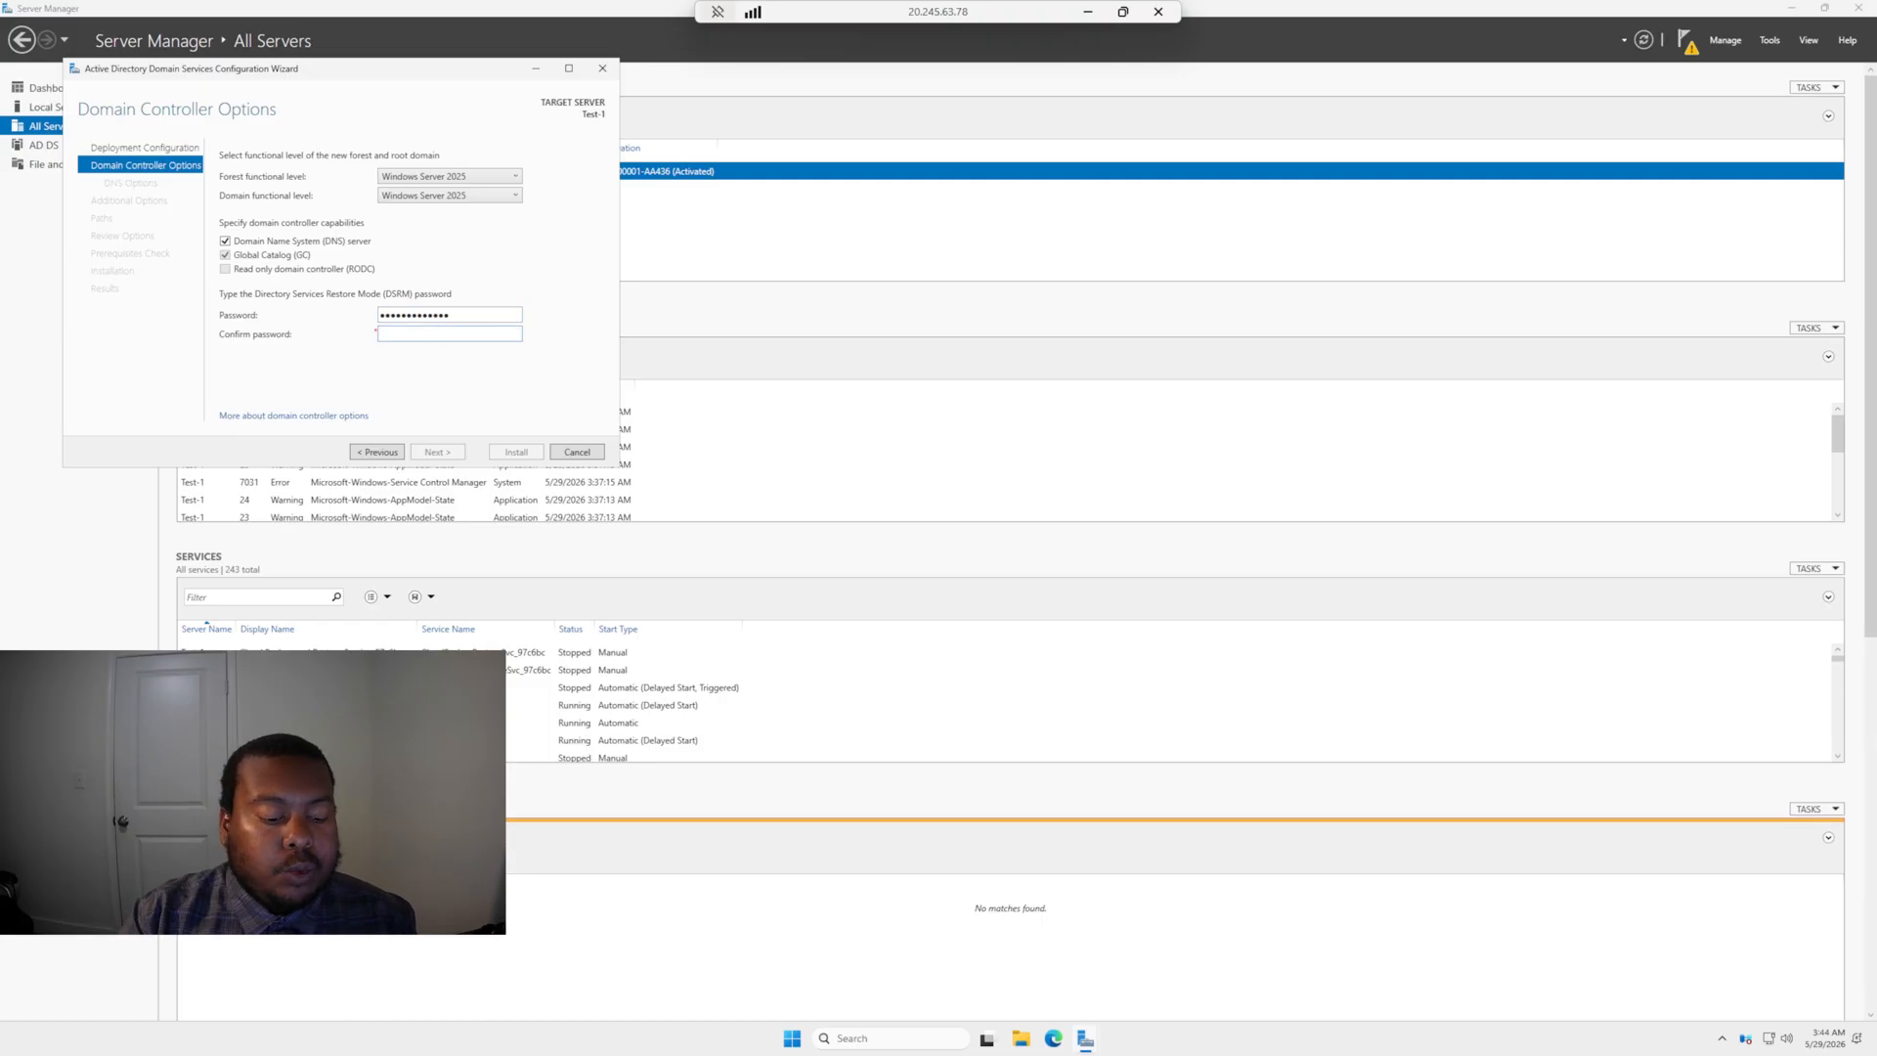
pyautogui.write('*************')
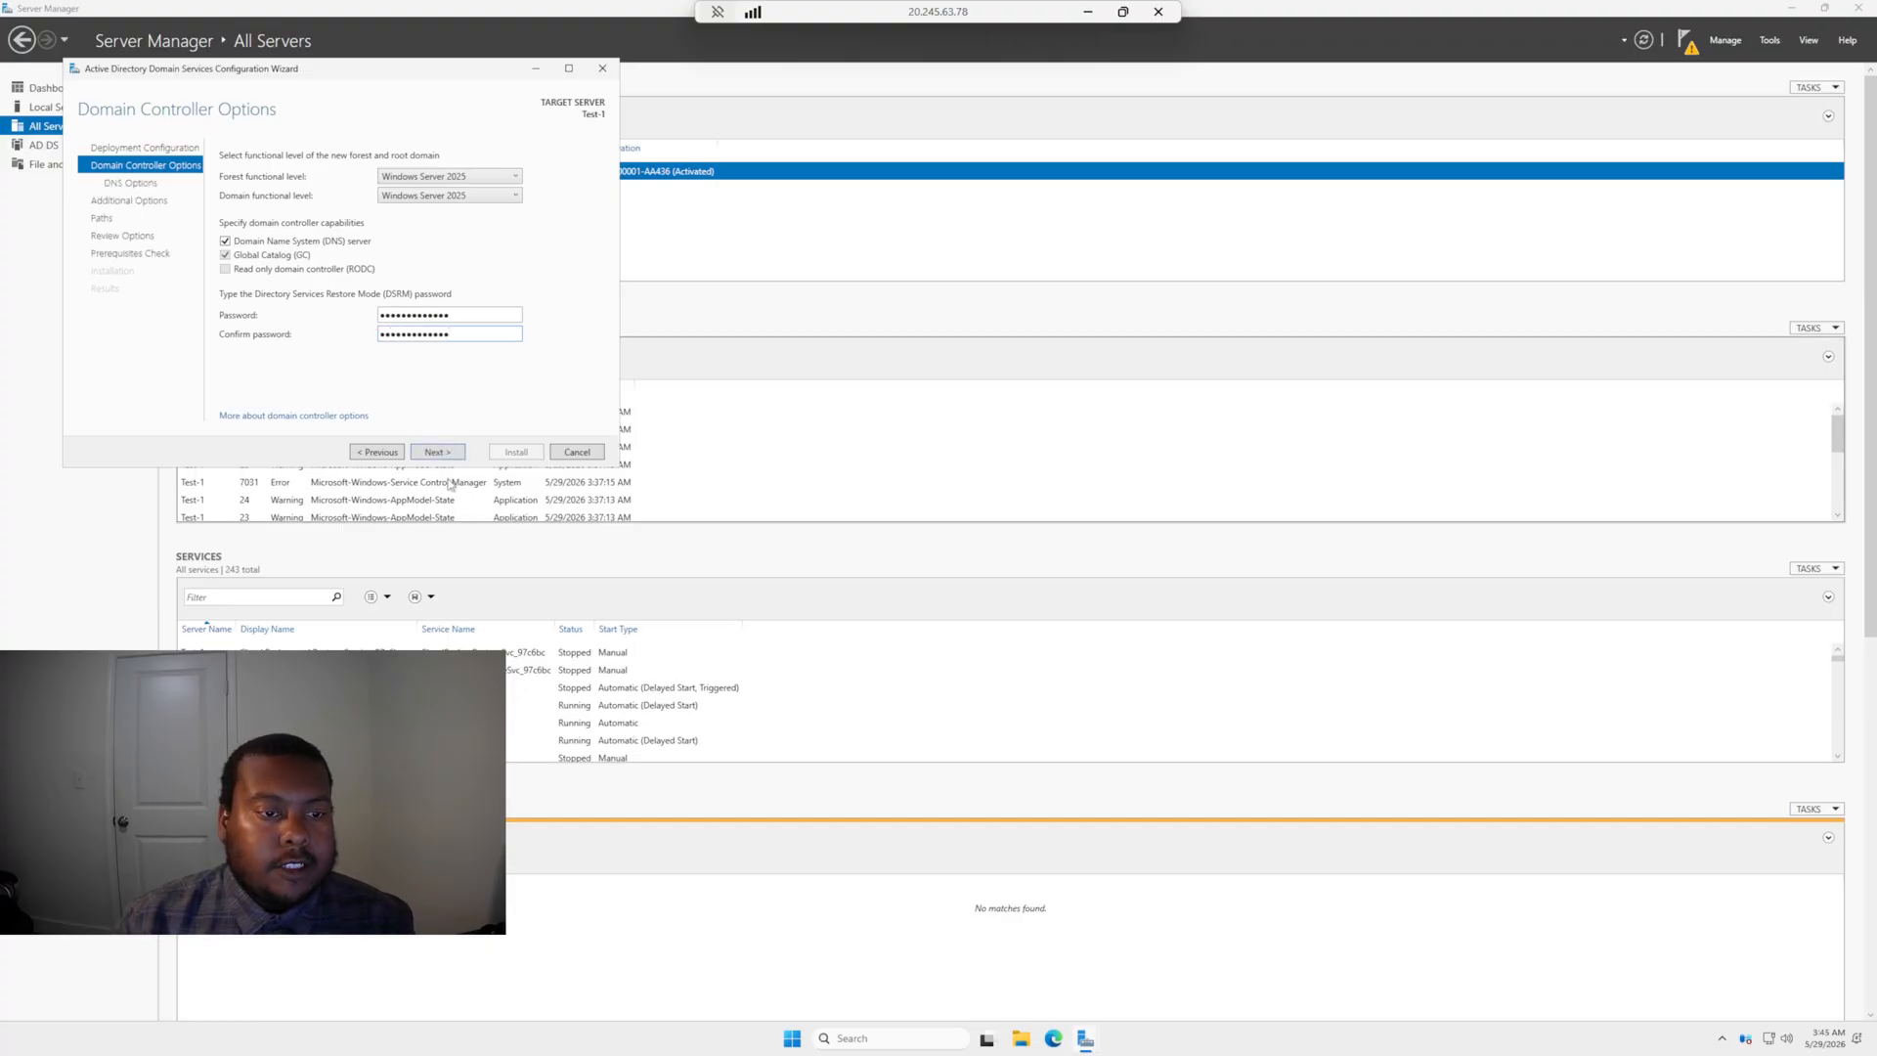
pyautogui.click(448, 452)
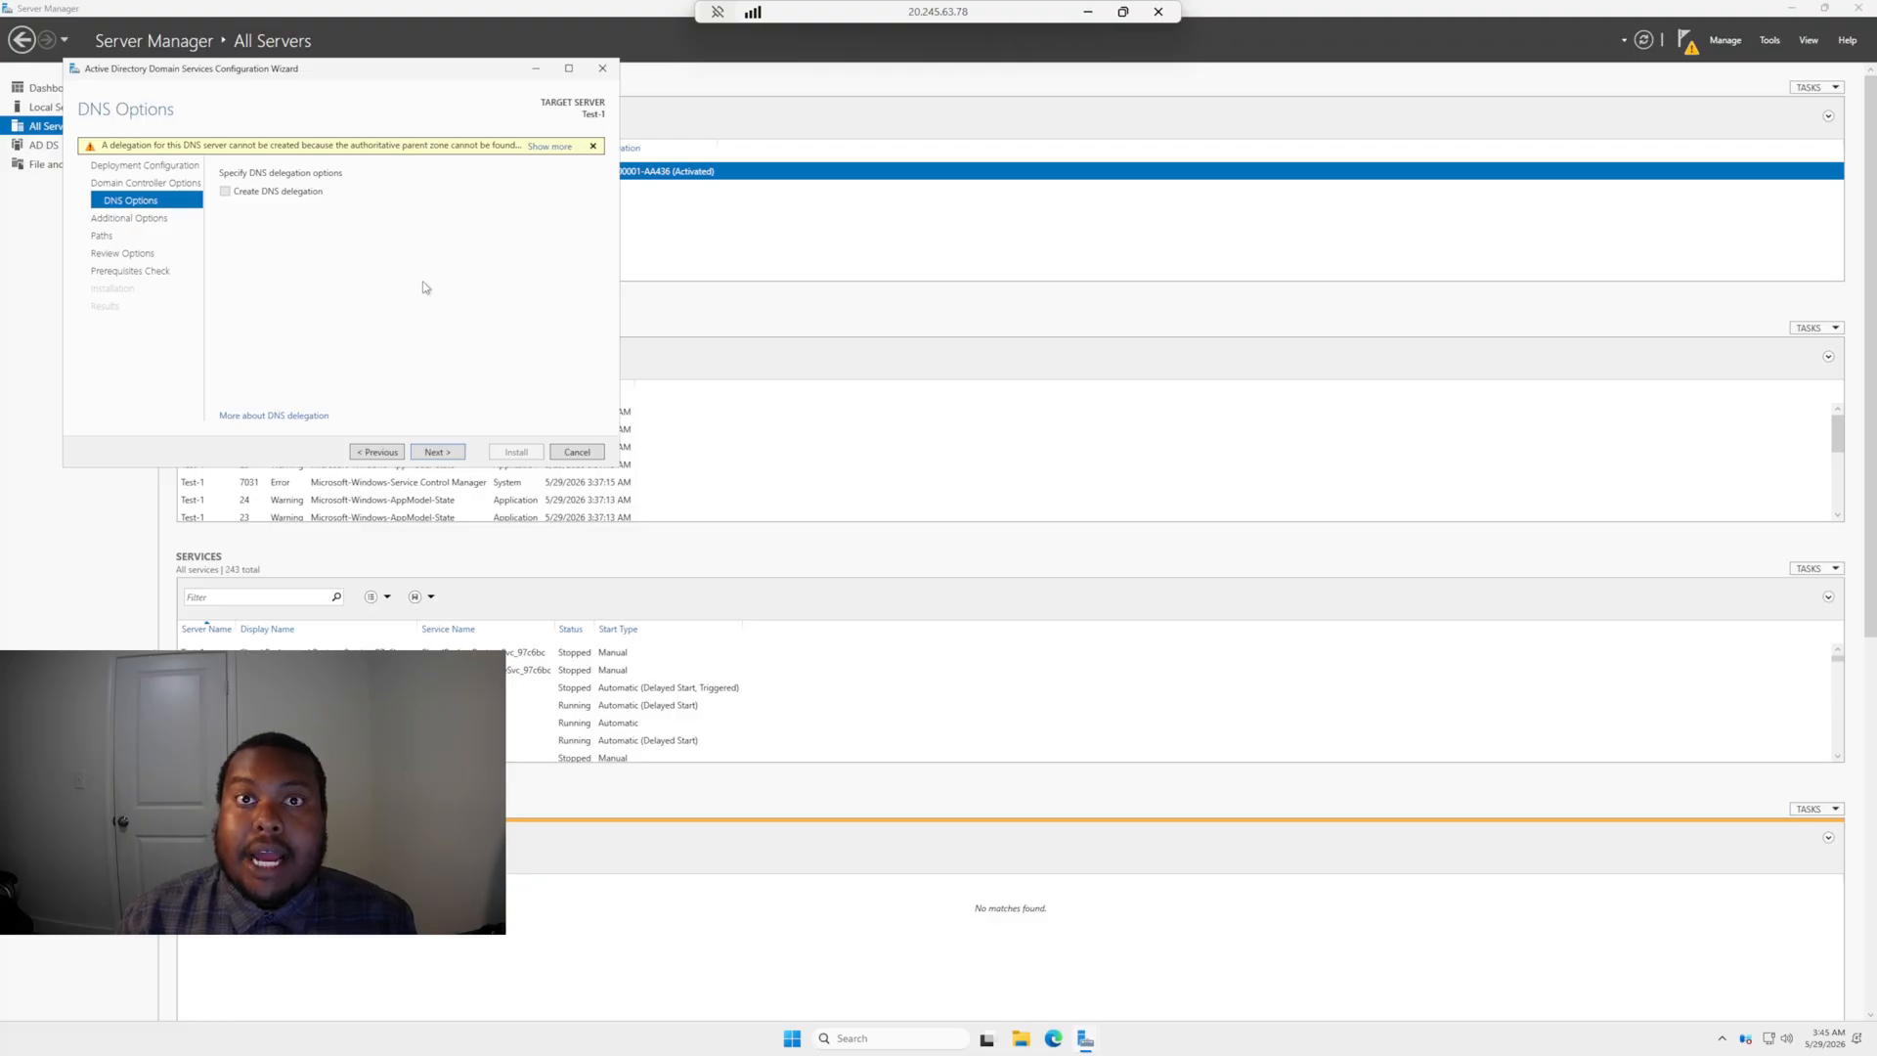
# Accept the default DNS options, NetBIOS domain name TEST and paths, then submit the reviewed selections for the prerequisites check
pyautogui.click(439, 453)
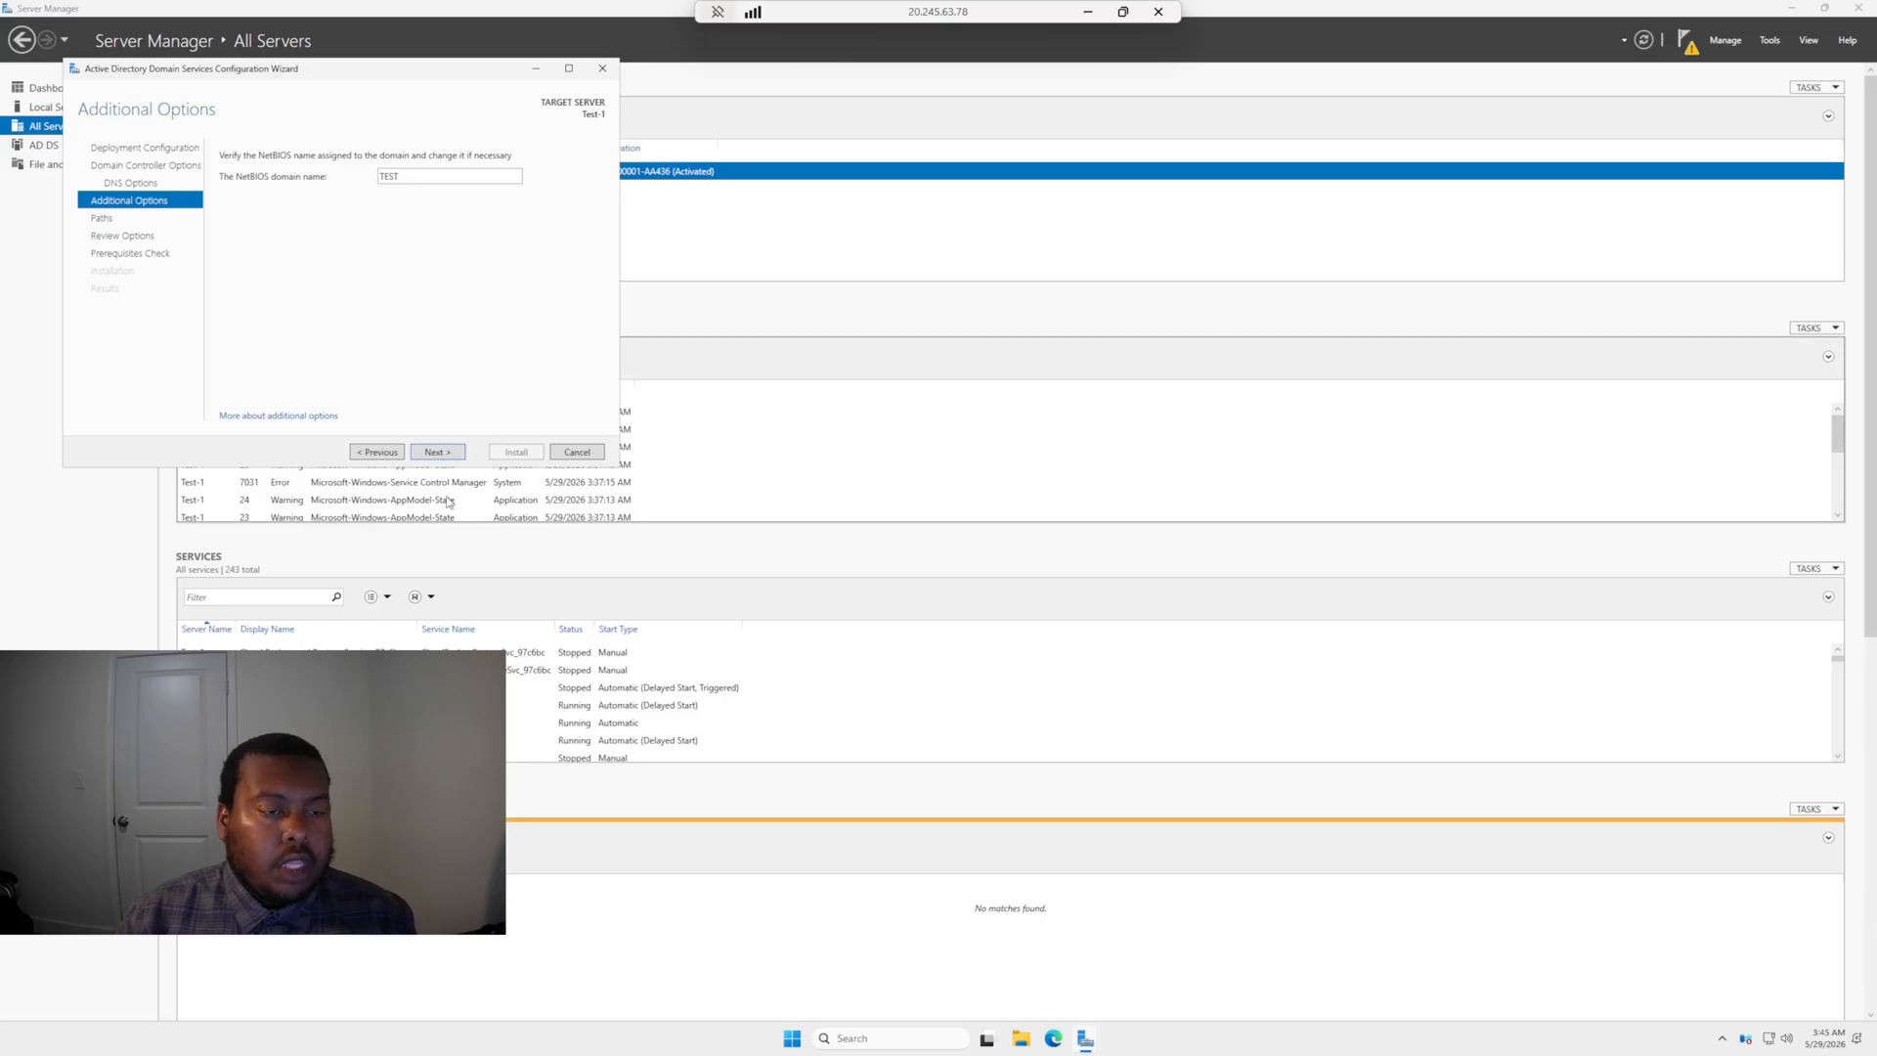
pyautogui.click(454, 455)
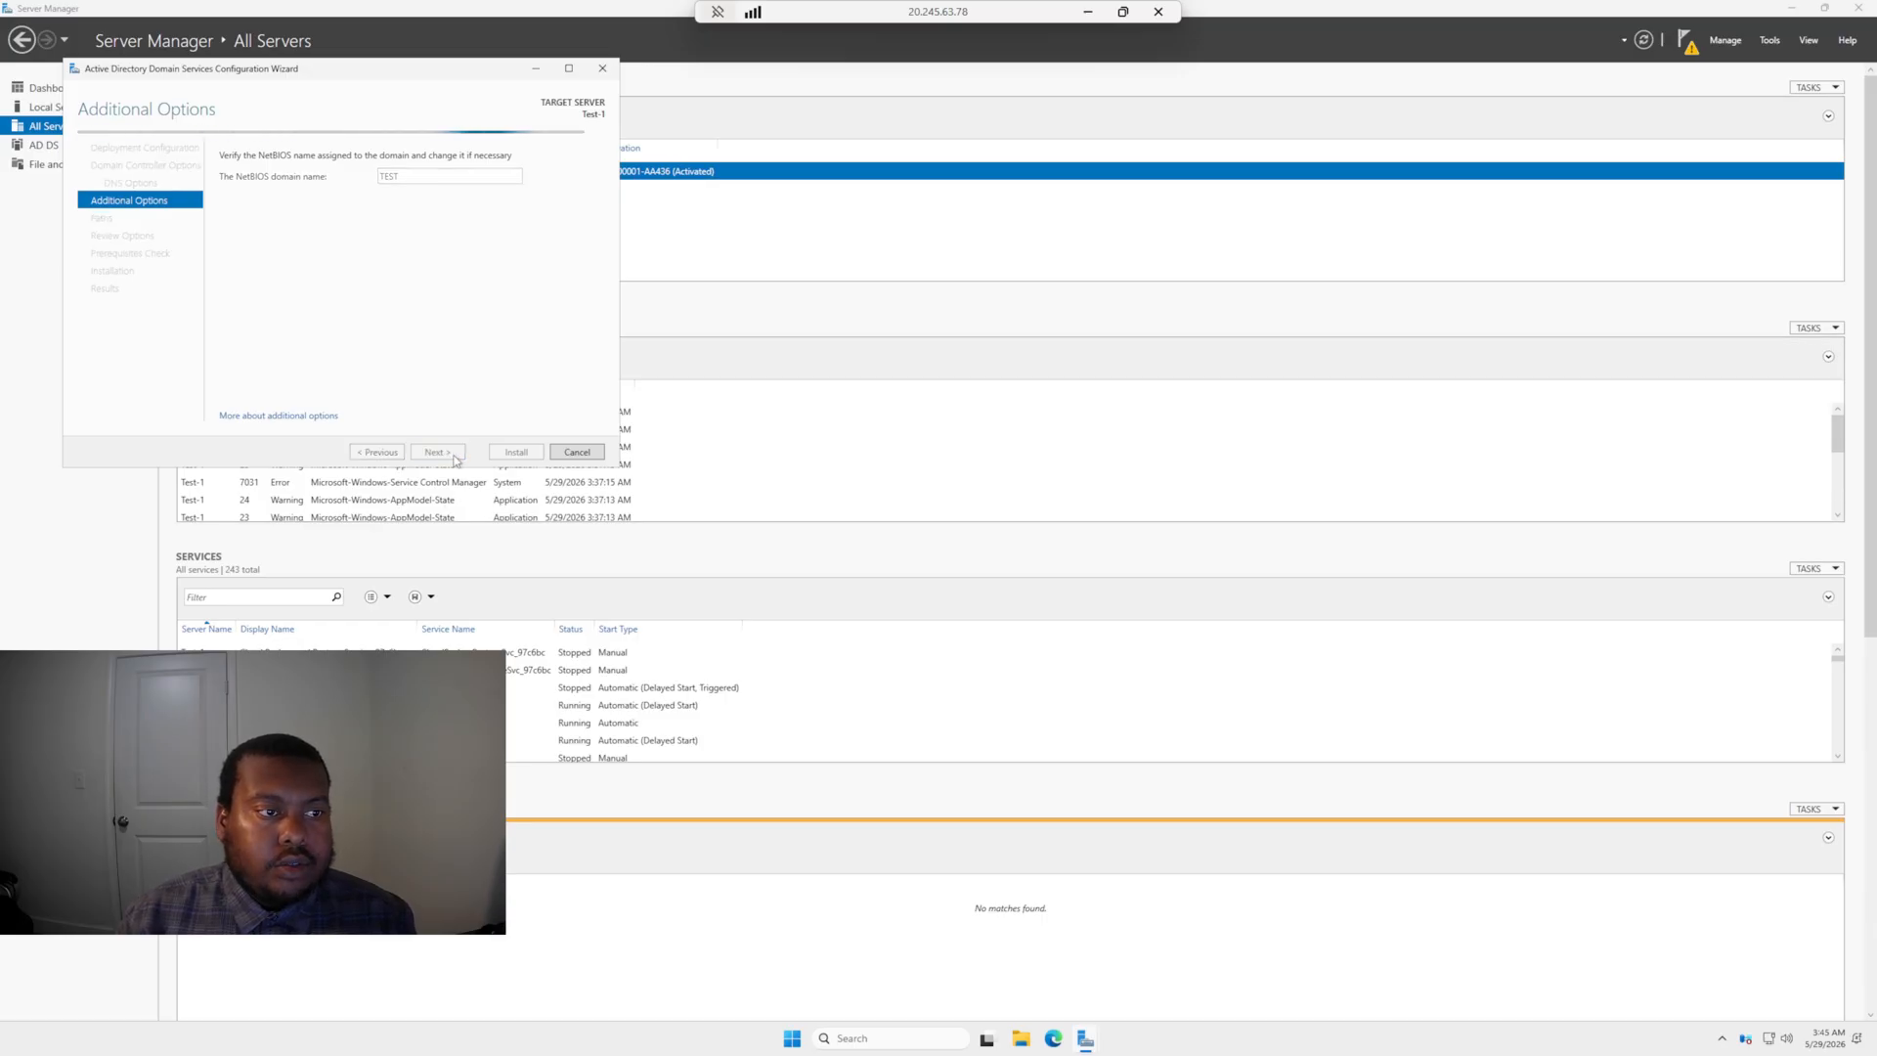
pyautogui.click(454, 456)
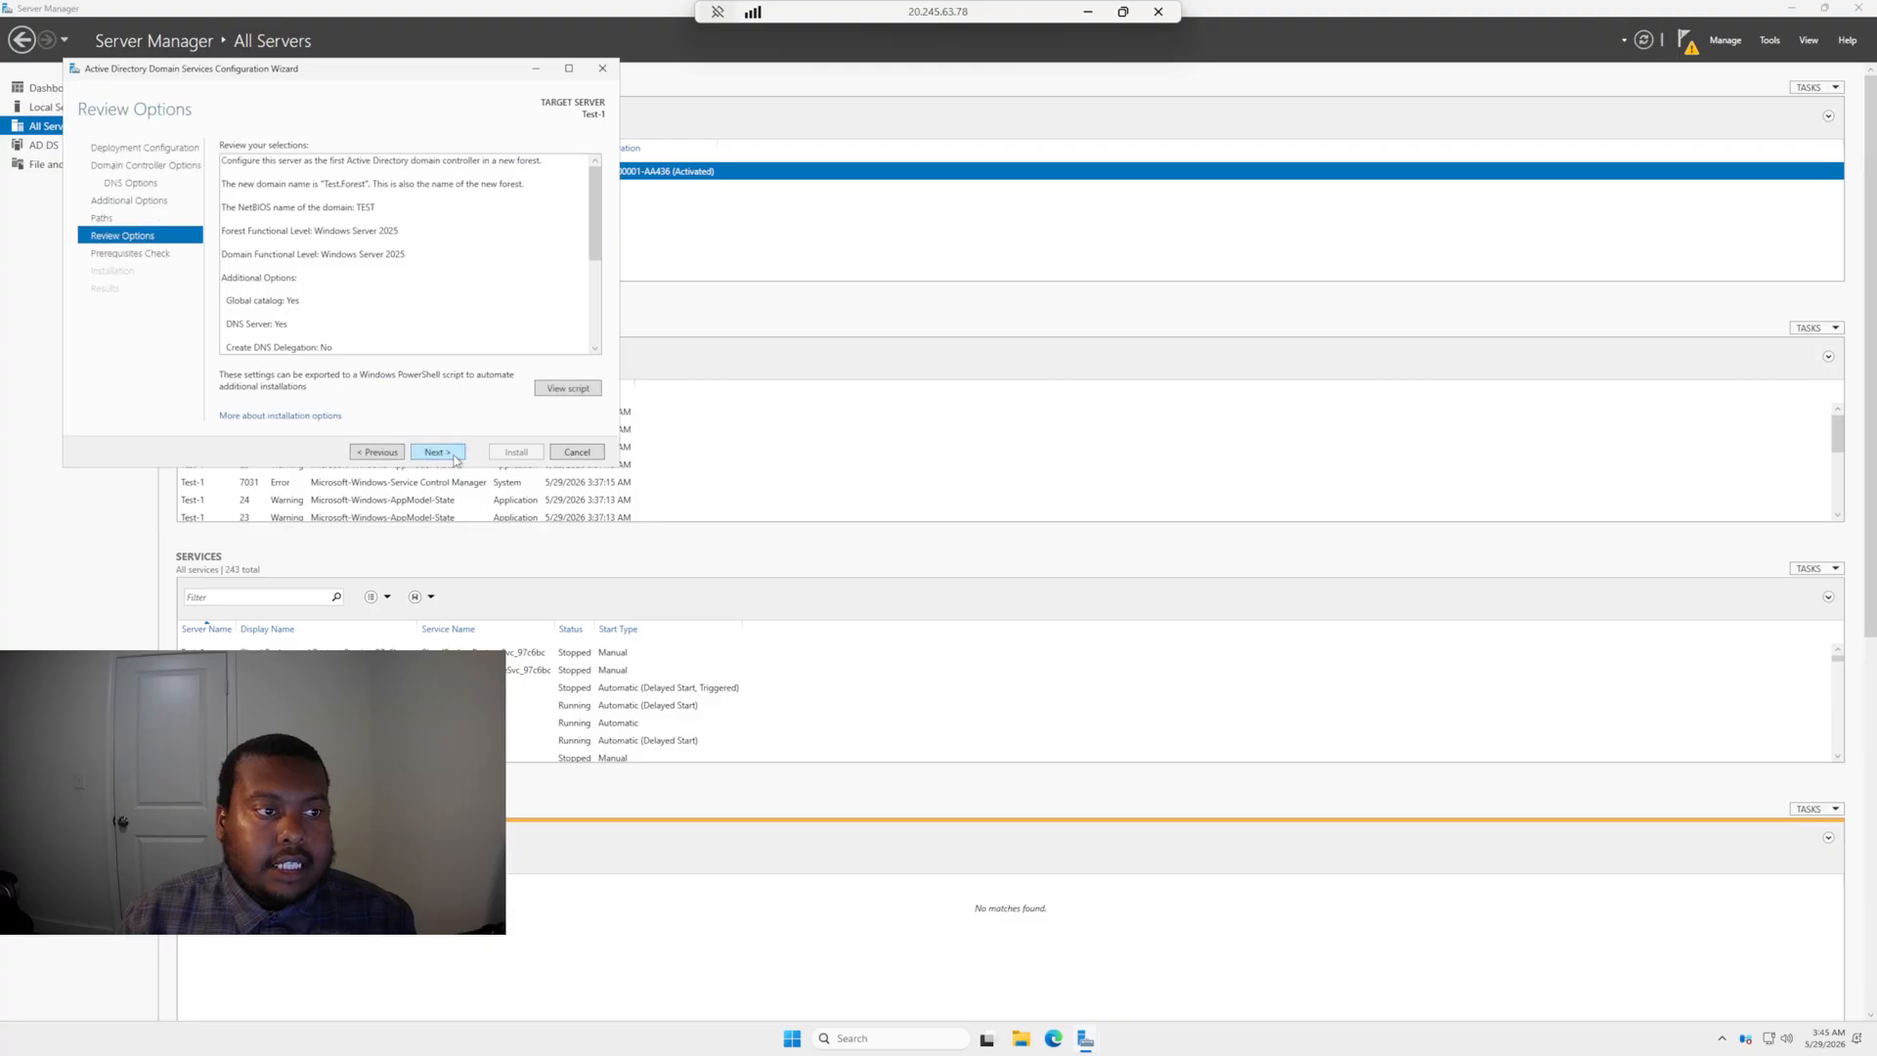
pyautogui.click(437, 452)
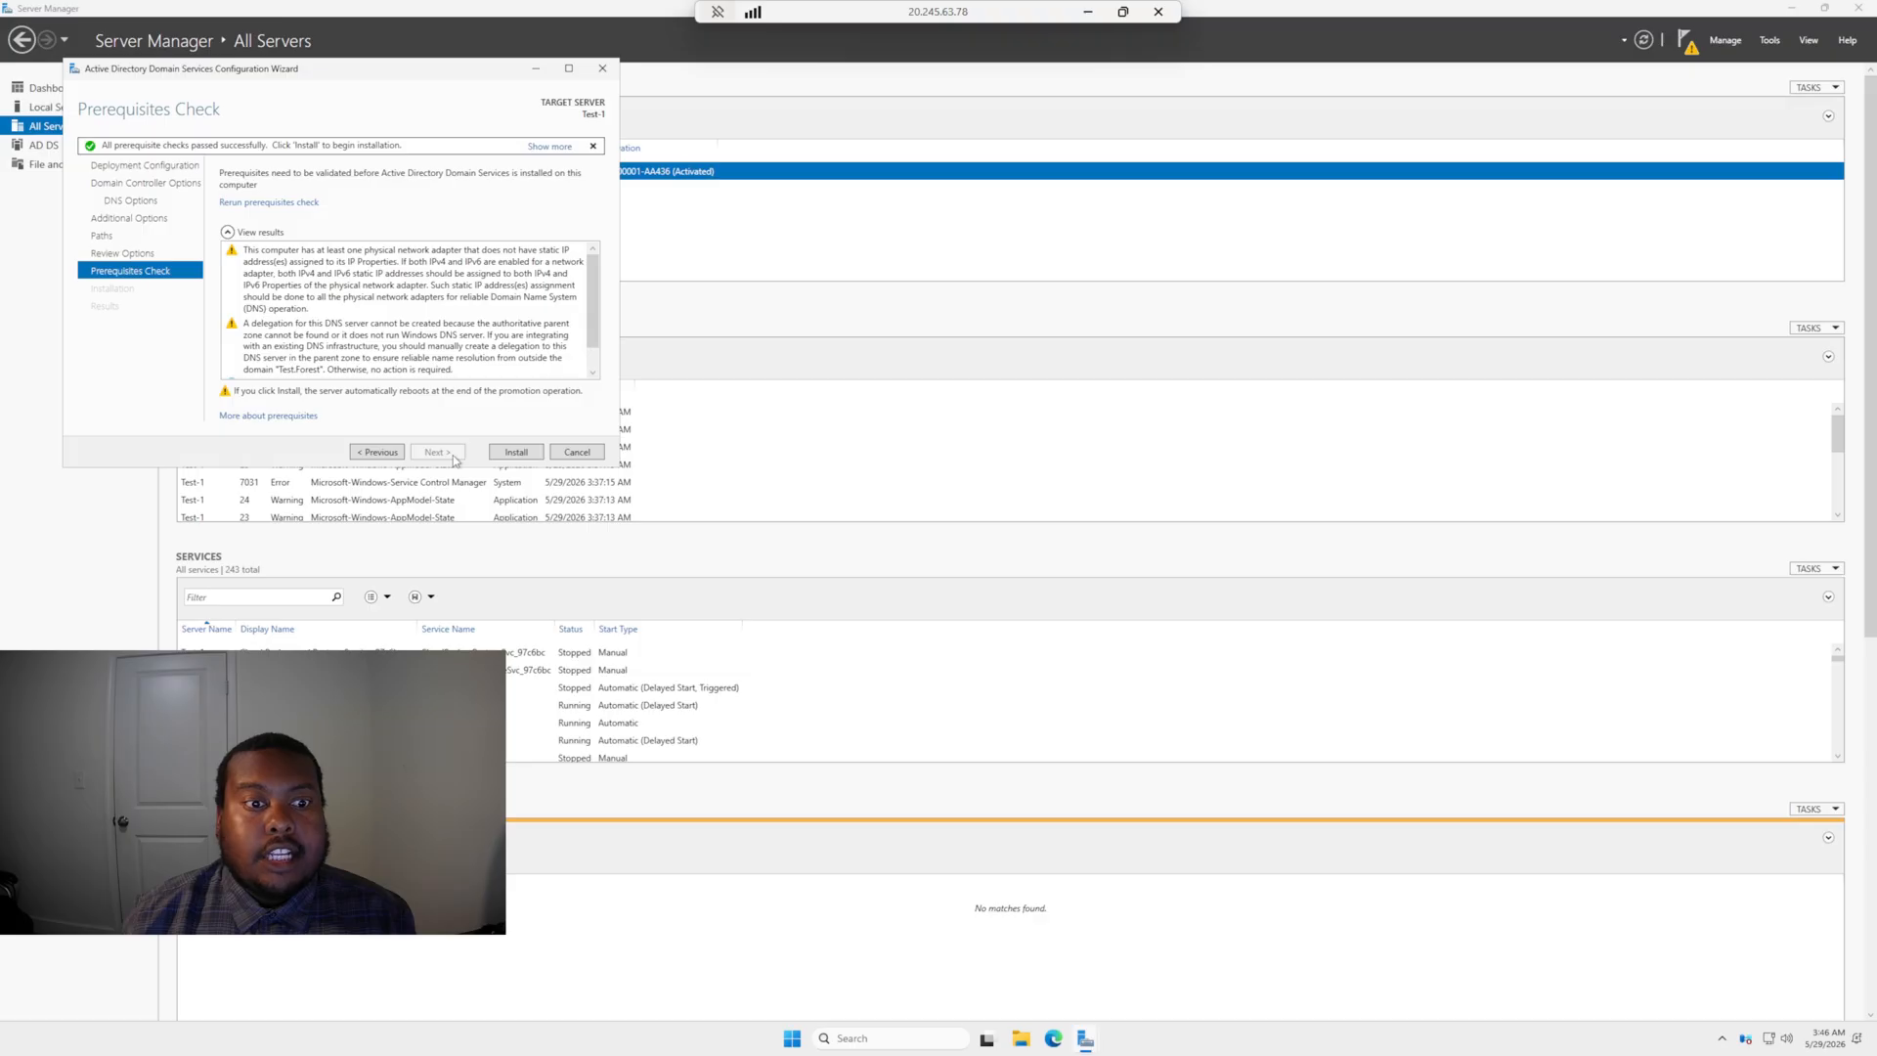
# Install the domain controller configuration on Test-1, dismiss the sign-out notice and close the configuration wizard
pyautogui.click(501, 458)
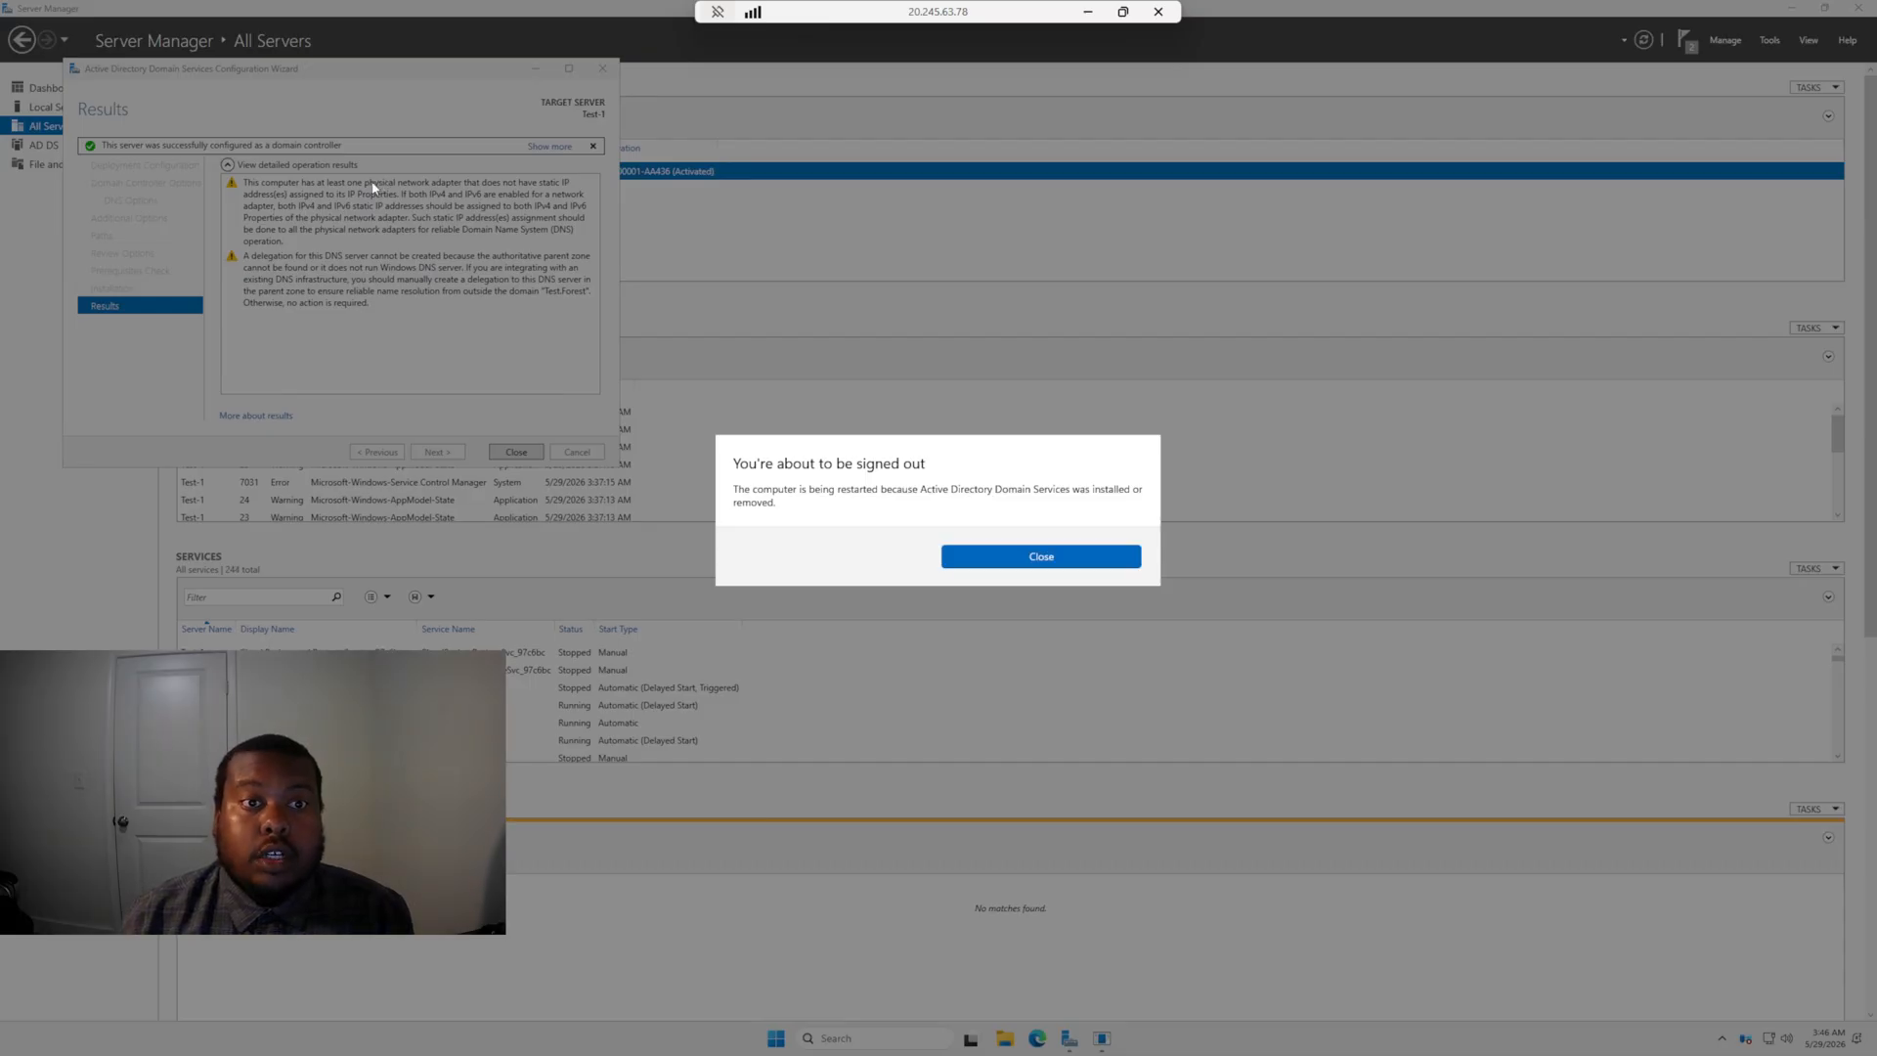
pyautogui.click(1036, 559)
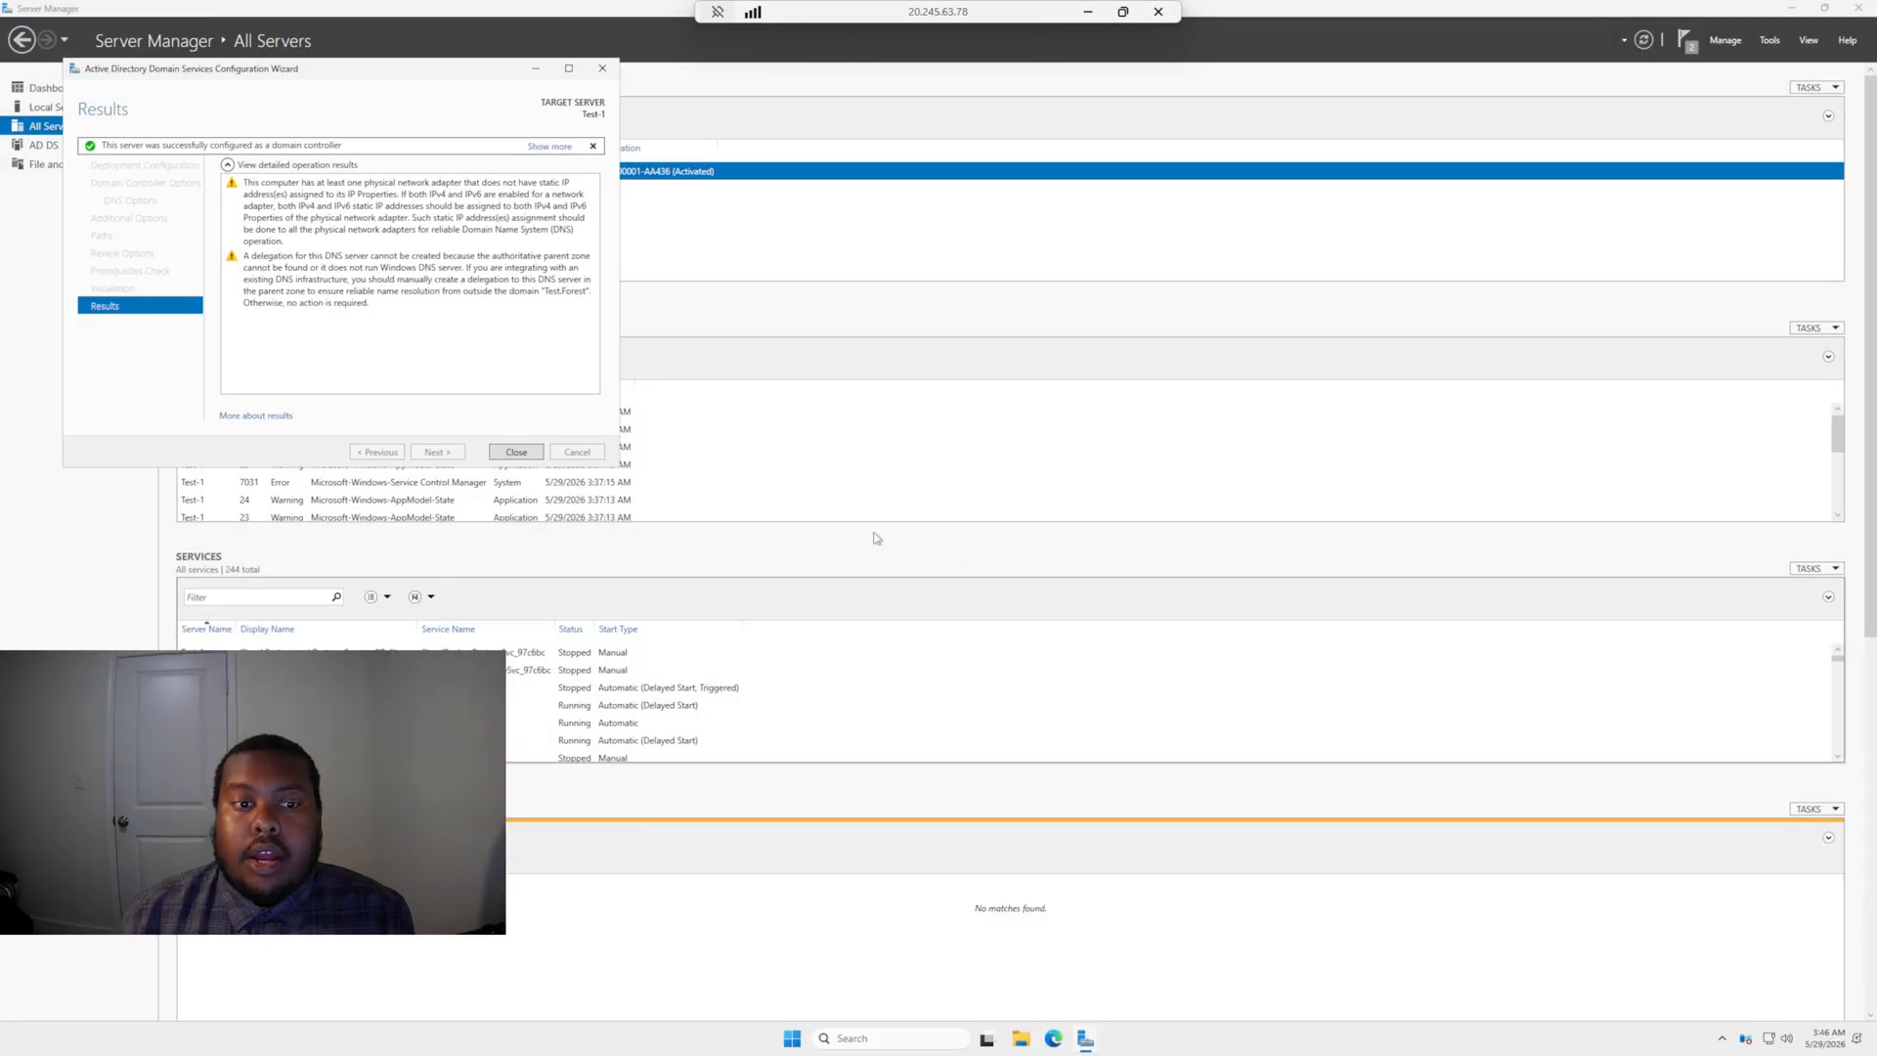
pyautogui.click(518, 452)
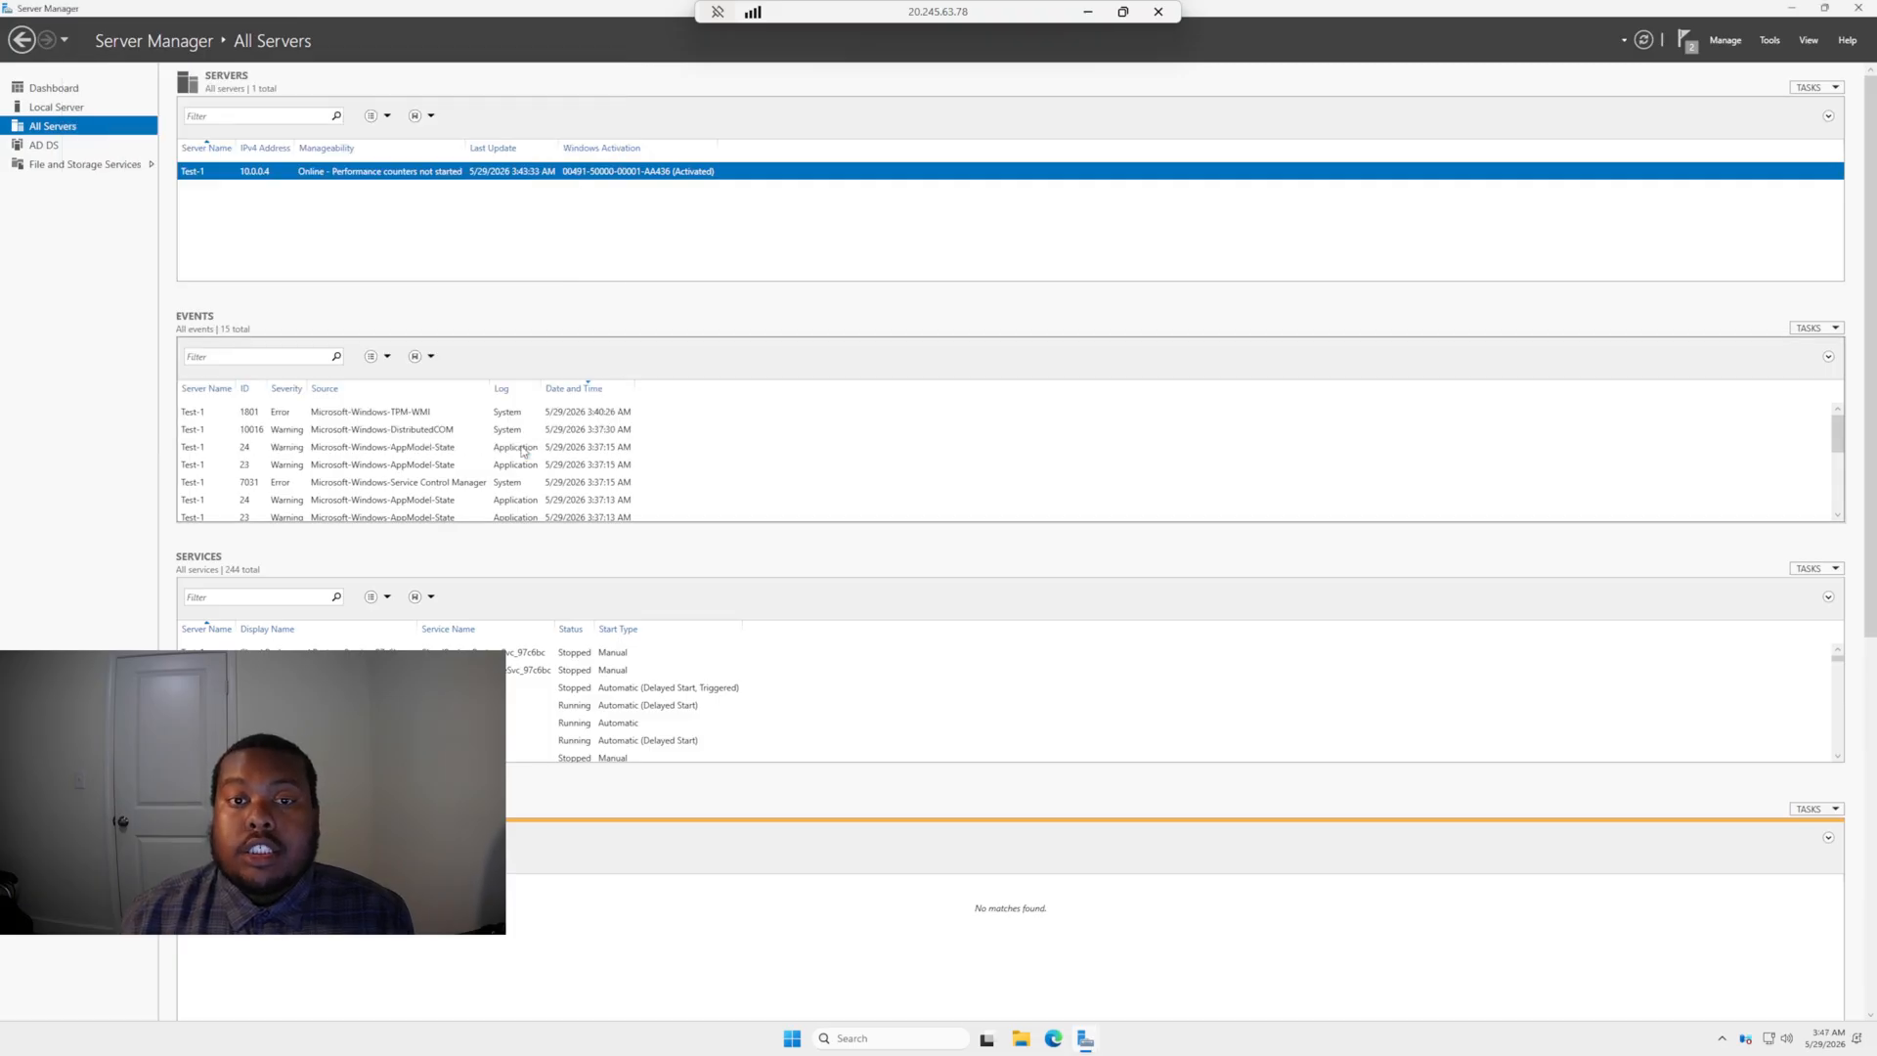